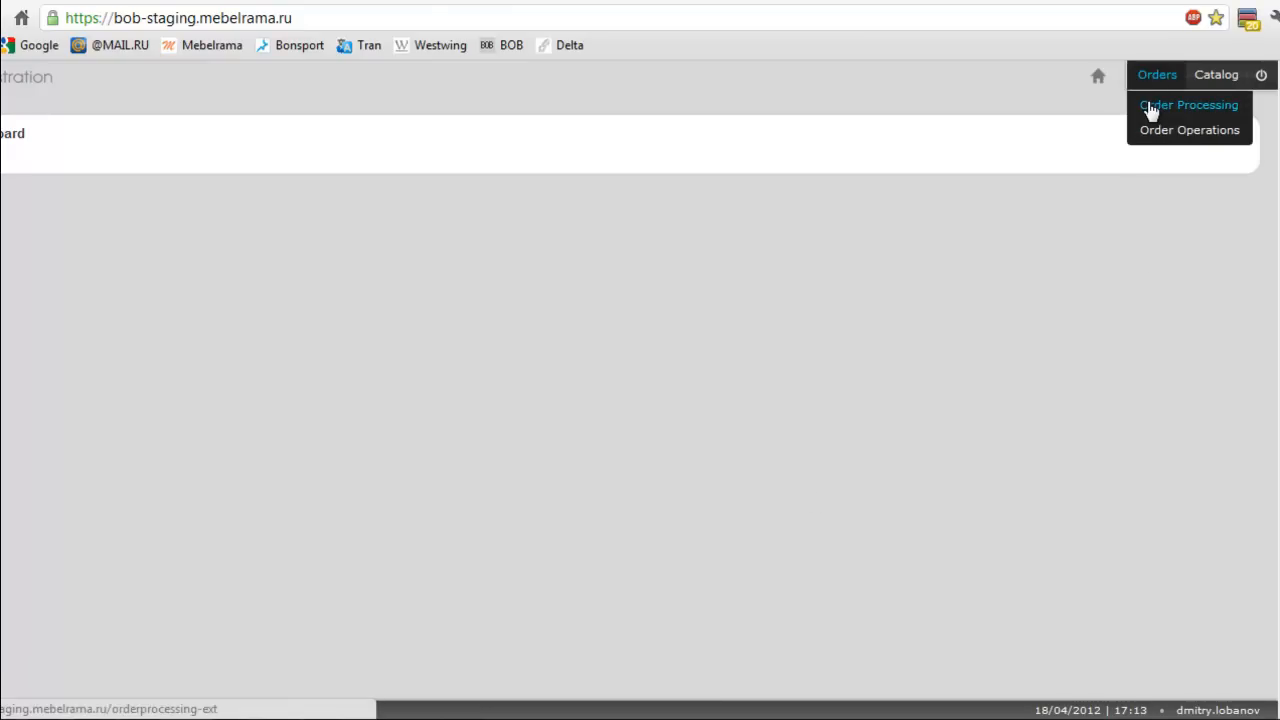
Open Order Processing and filter the order list by the exportable flag.
click(1149, 106)
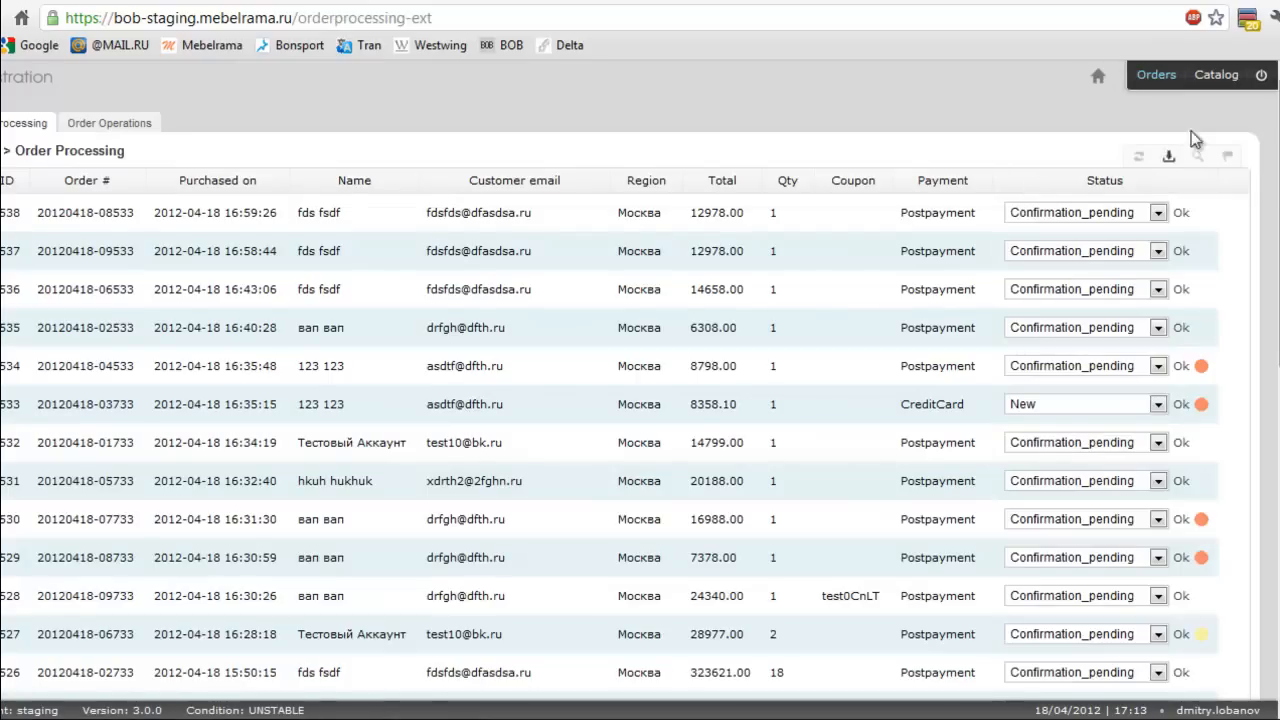
click(1228, 157)
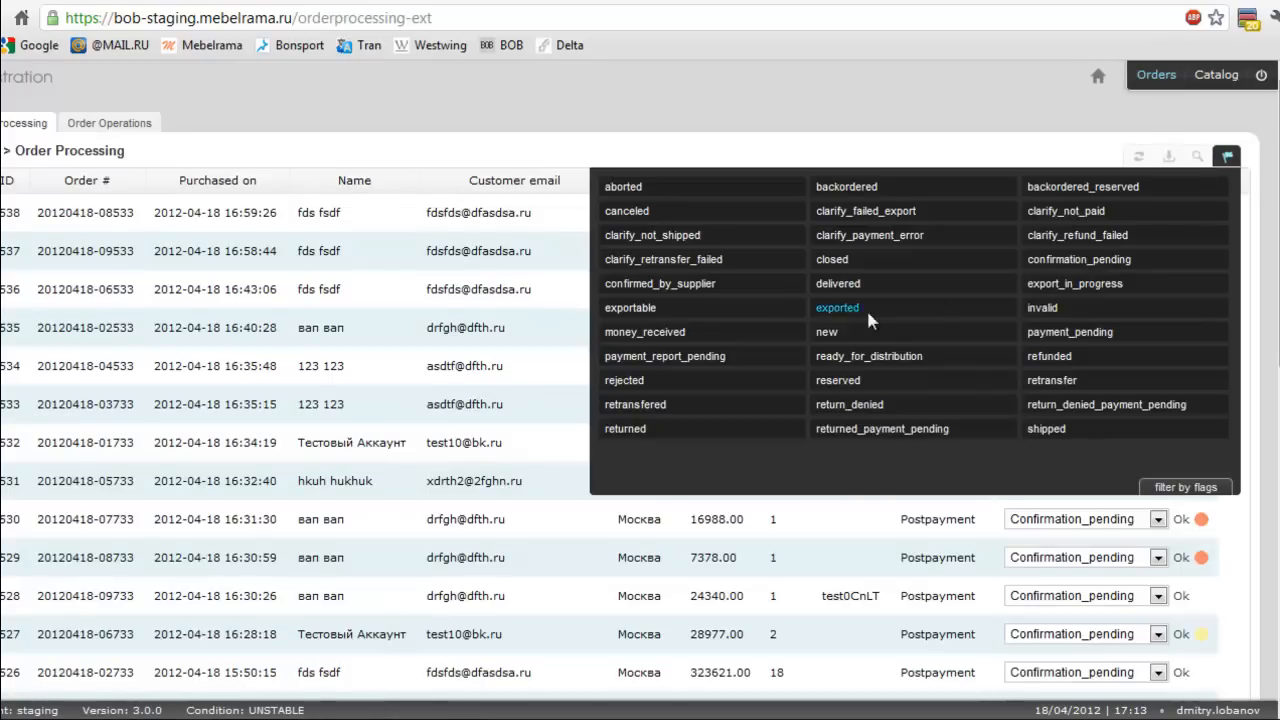
click(673, 315)
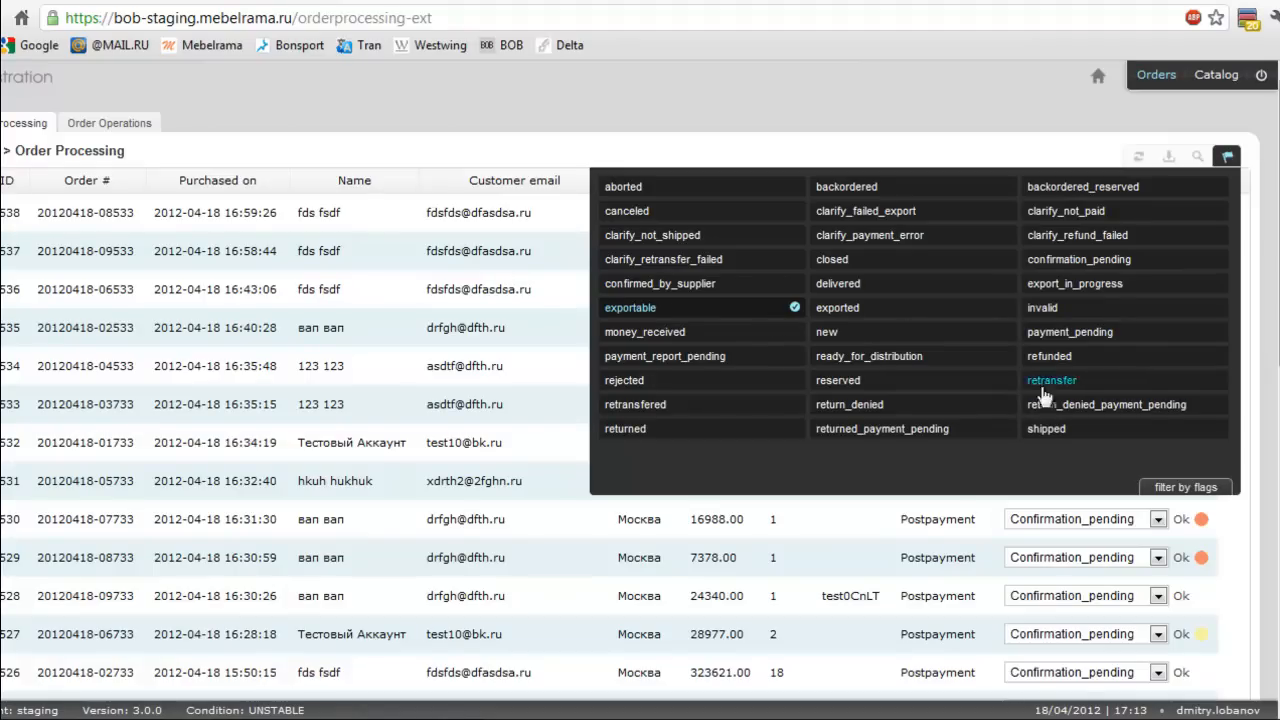
click(1182, 487)
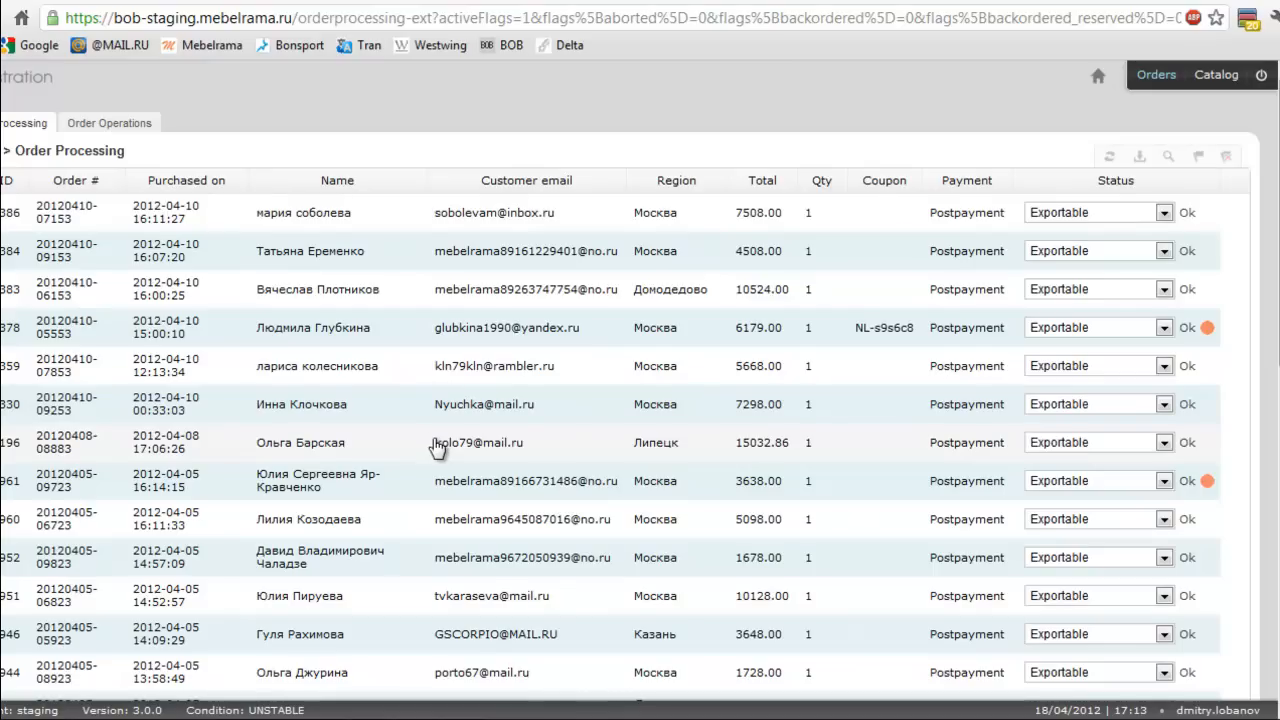
Open the details of the exportable order from Липецк and examine its order data, addresses, item SKU and status history.
double_click(75, 450)
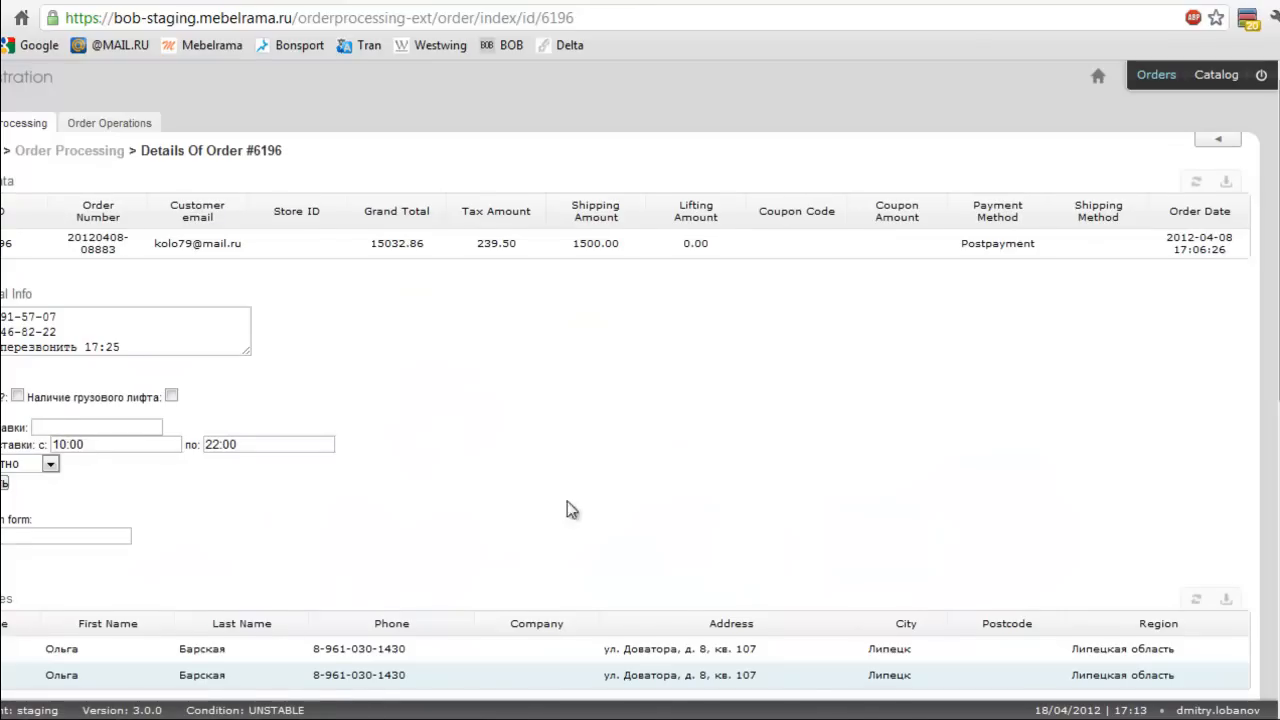
scroll(550, 458, down, 1)
scroll(460, 449, down, 4)
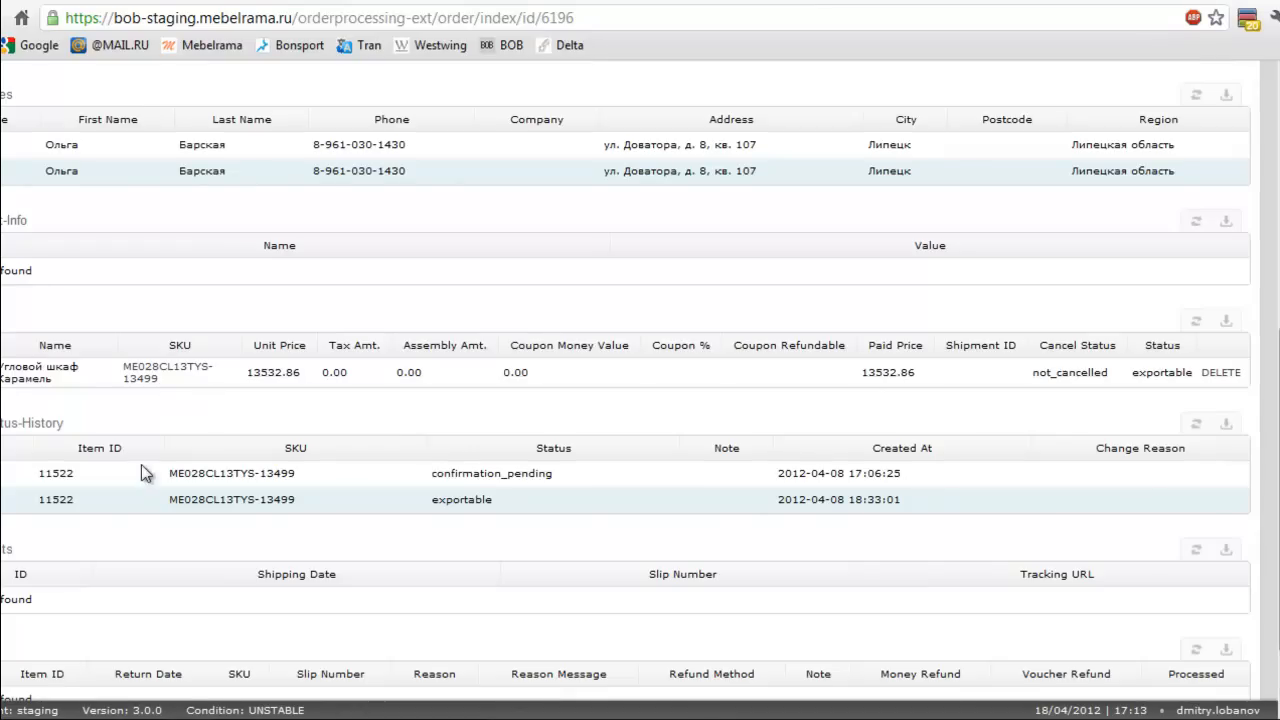
scroll(175, 492, up, 5)
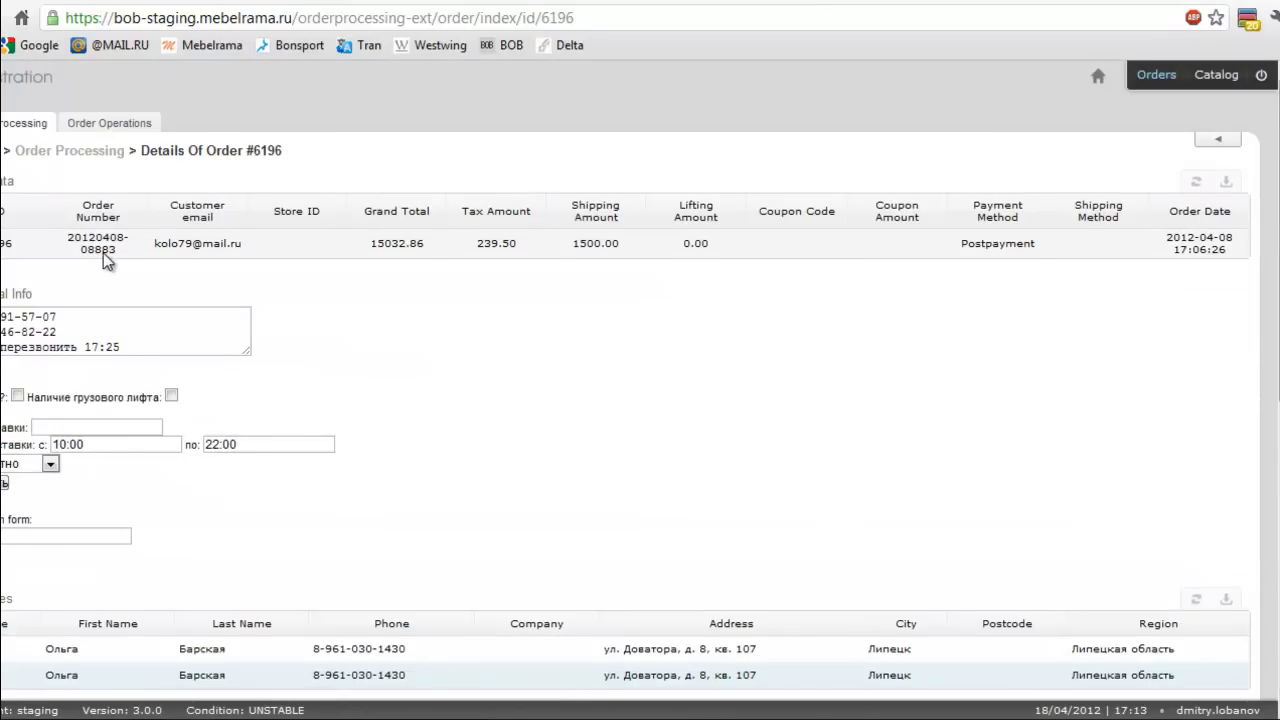
scroll(451, 340, down, 4)
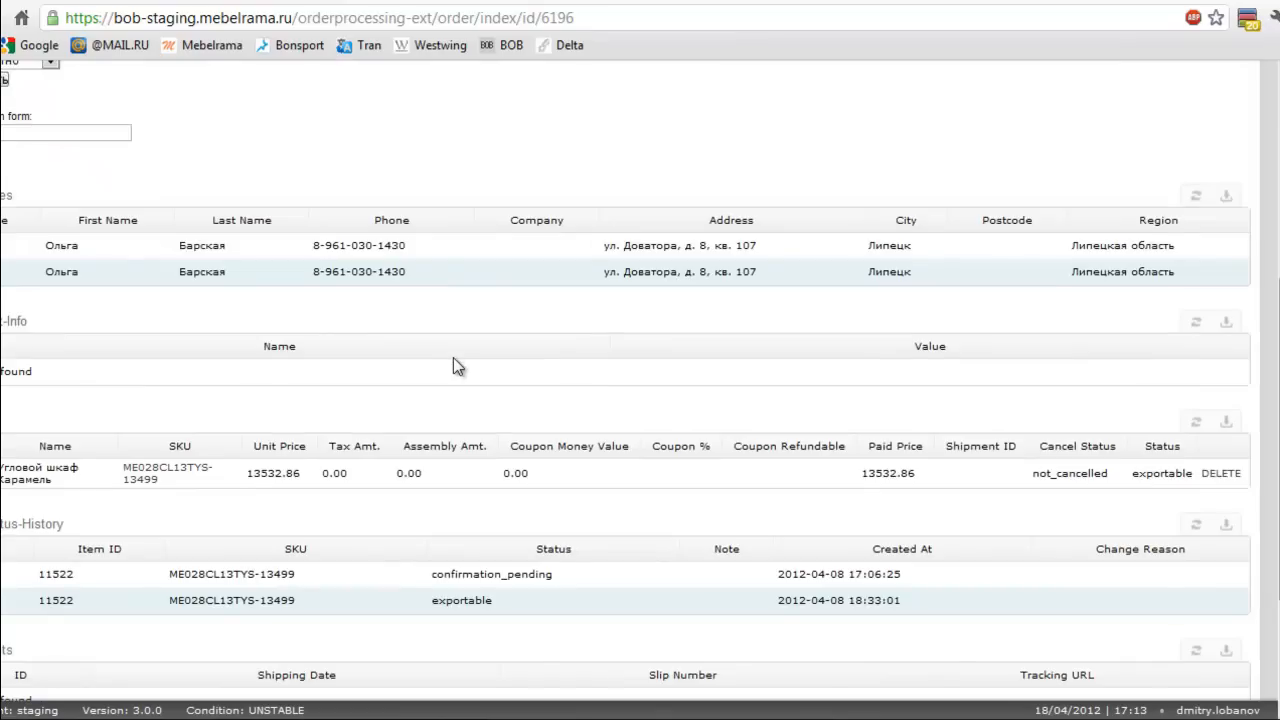
scroll(452, 360, down, 1)
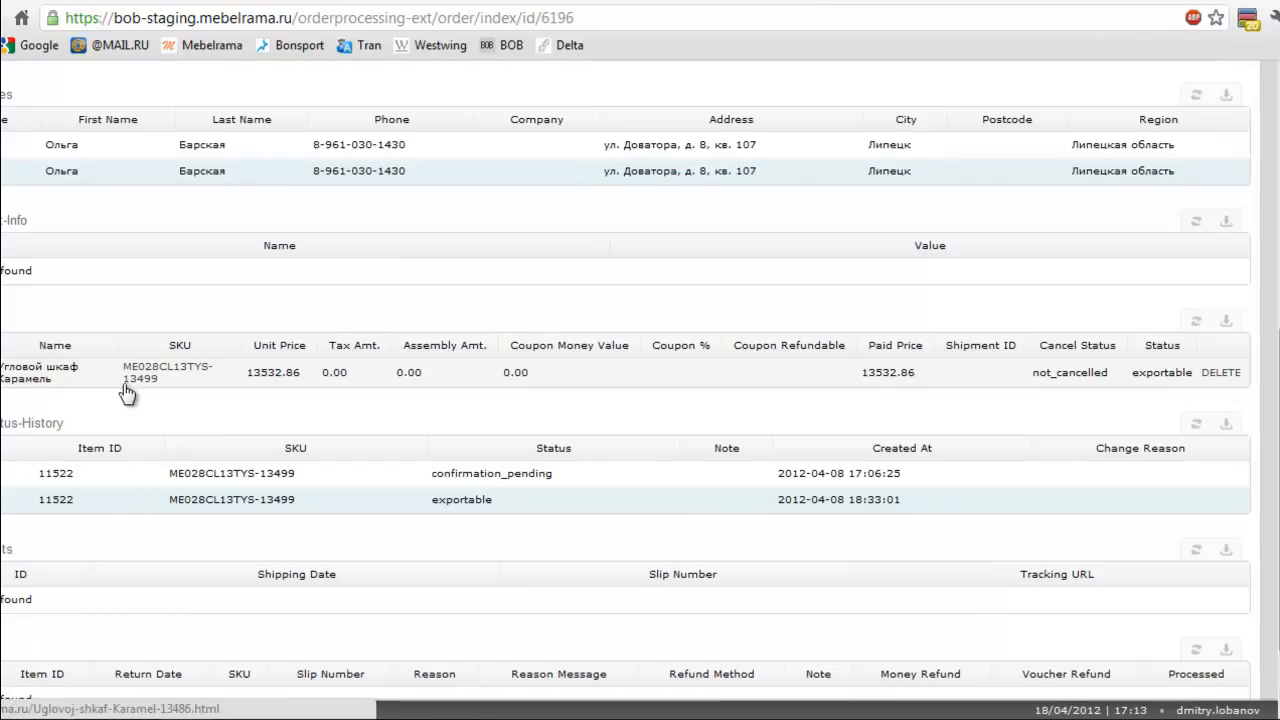
scroll(537, 452, up, 5)
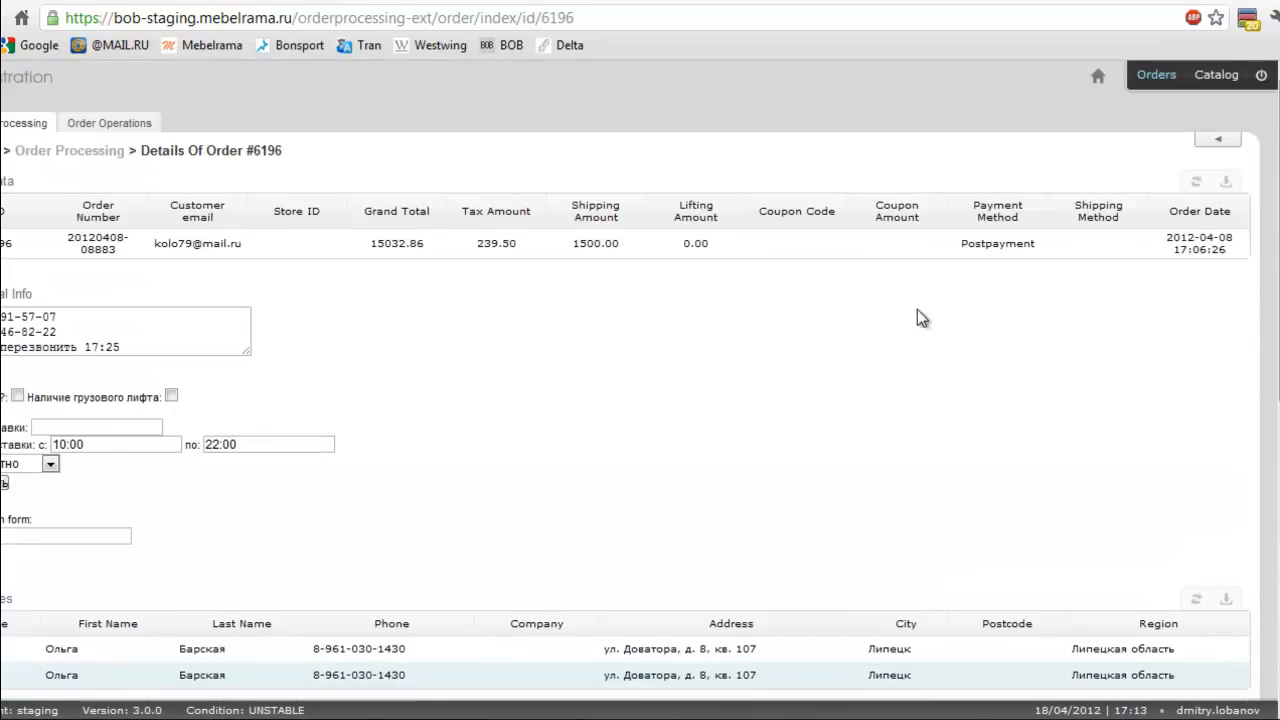
Return to the filtered order list and set the status of the Липецк order to StartExport, applying the change.
key(alt+Left)
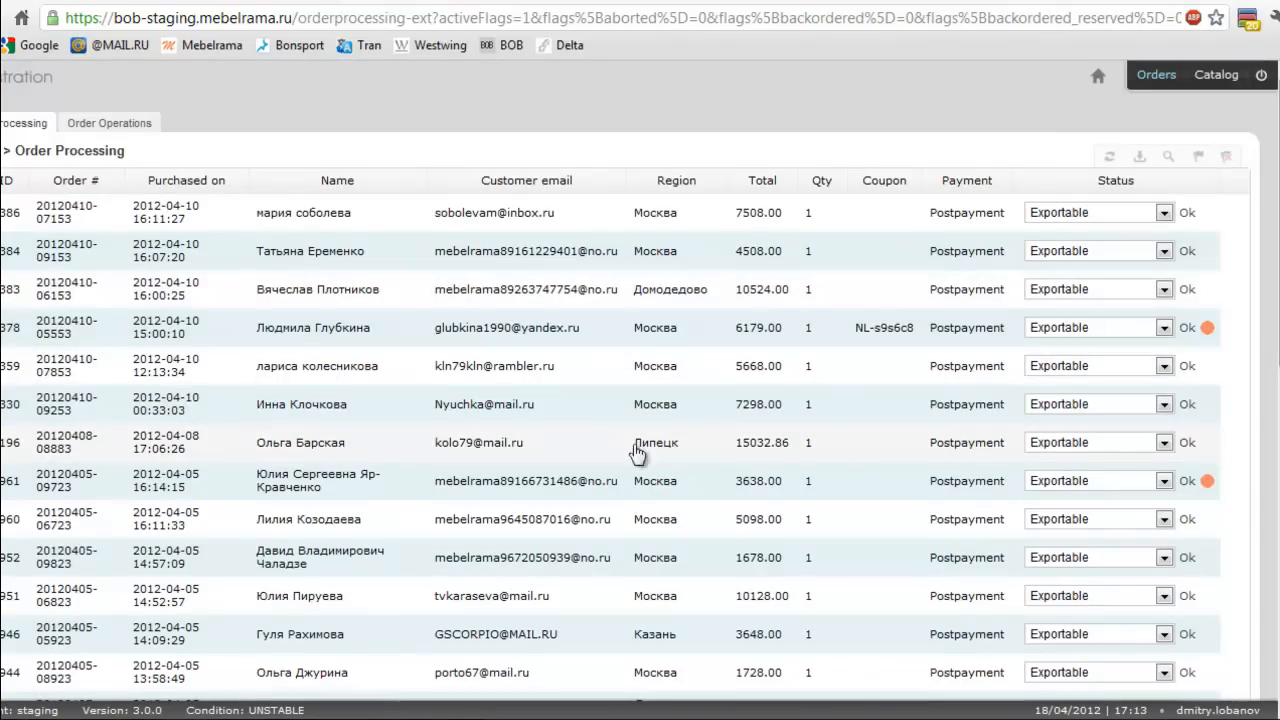
click(1164, 443)
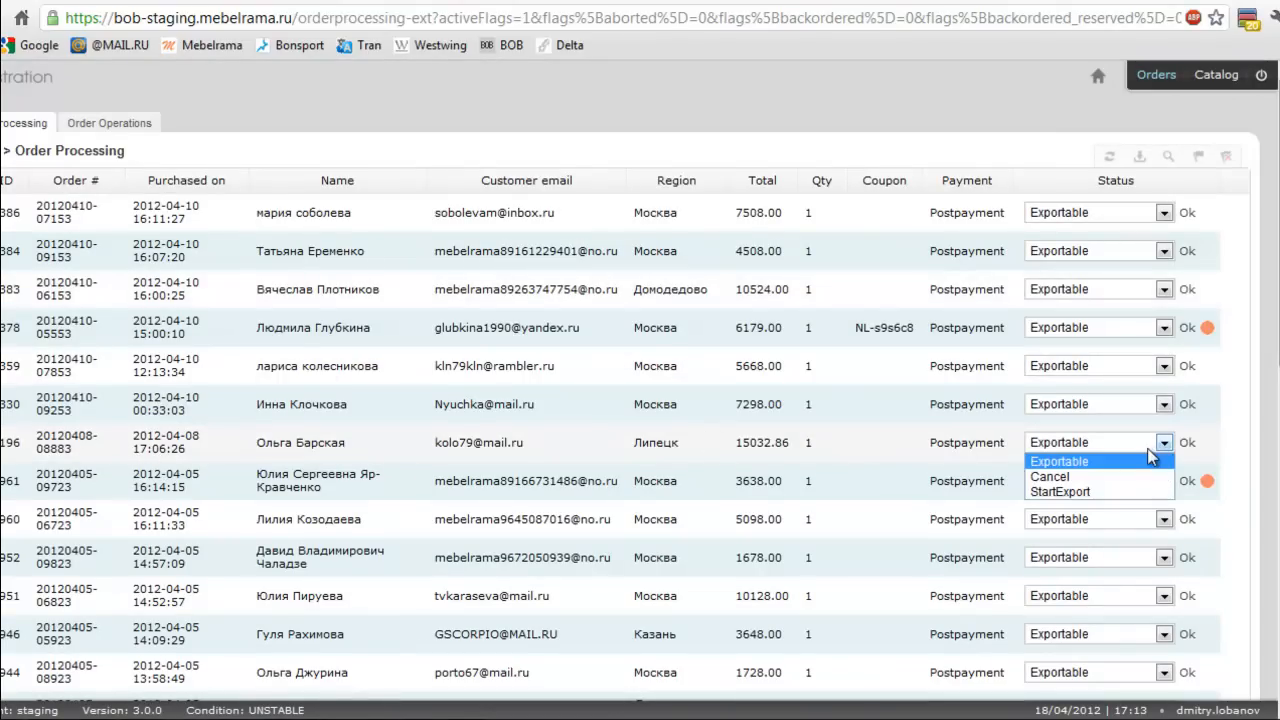
click(1114, 493)
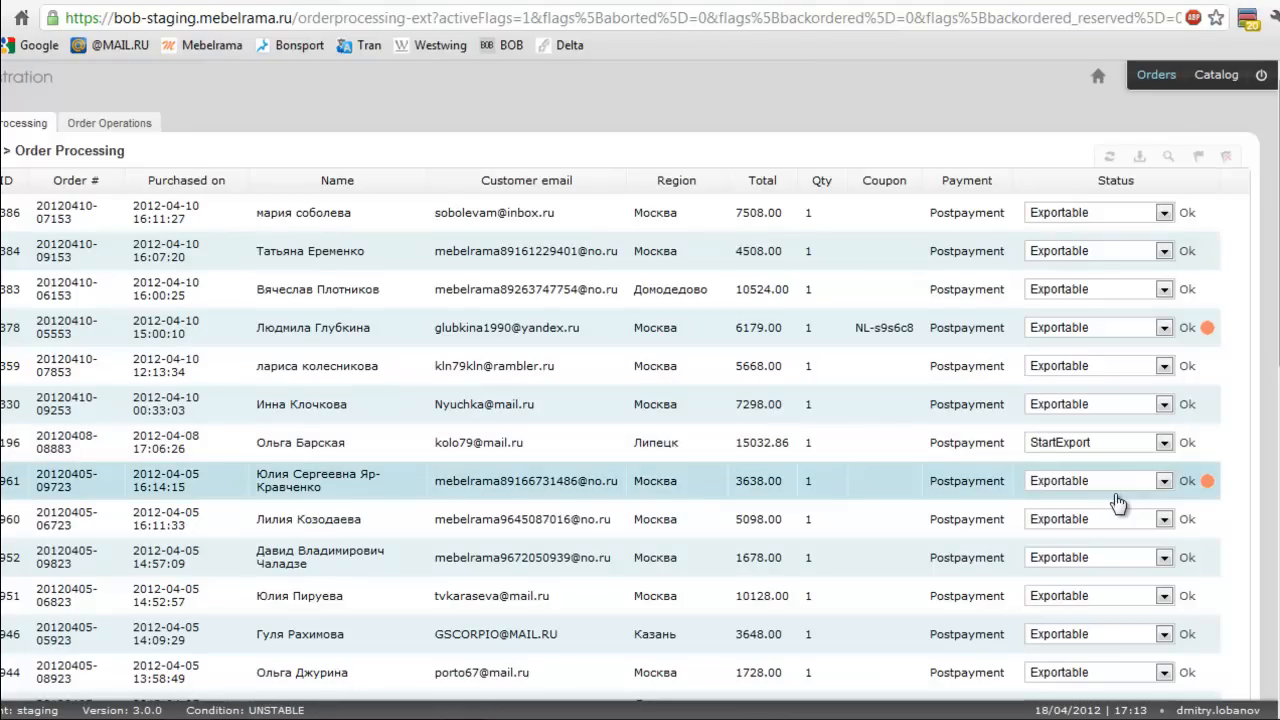
click(1188, 446)
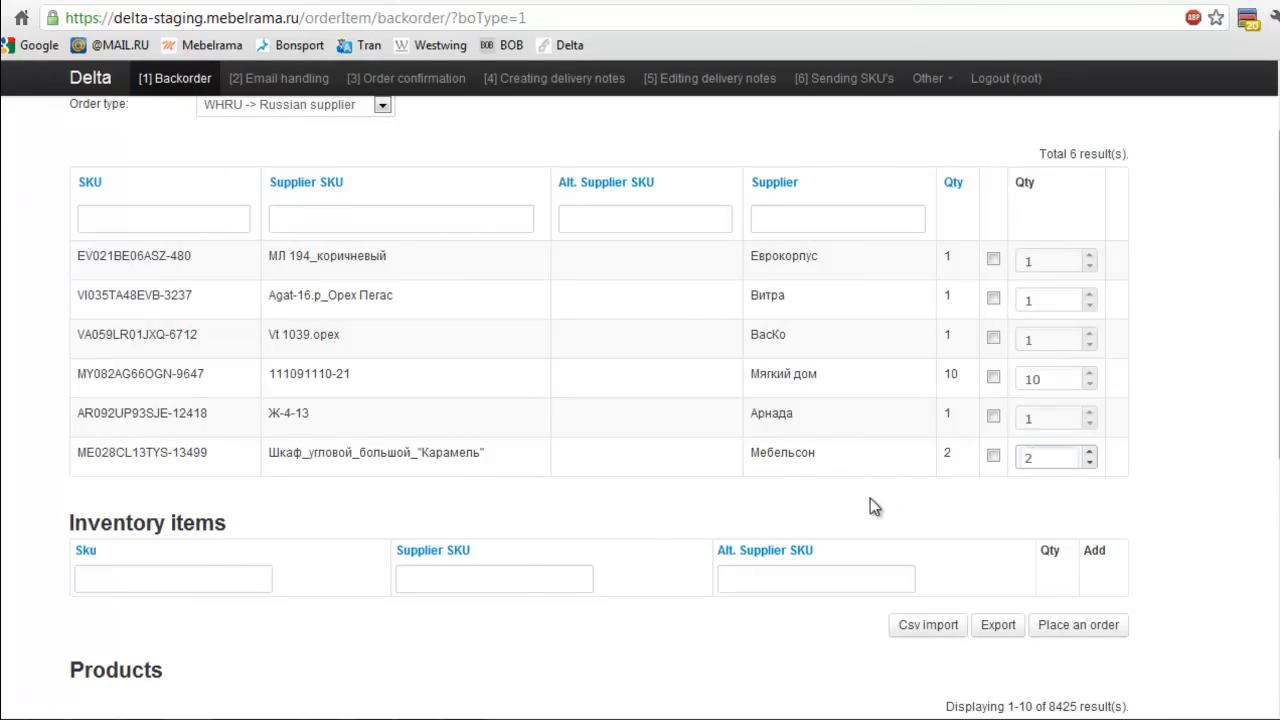
On Delta's Backorder page, examine the order types, backorder items, inventory items and product list.
scroll(873, 496, up, 2)
scroll(873, 494, down, 2)
scroll(874, 493, up, 1)
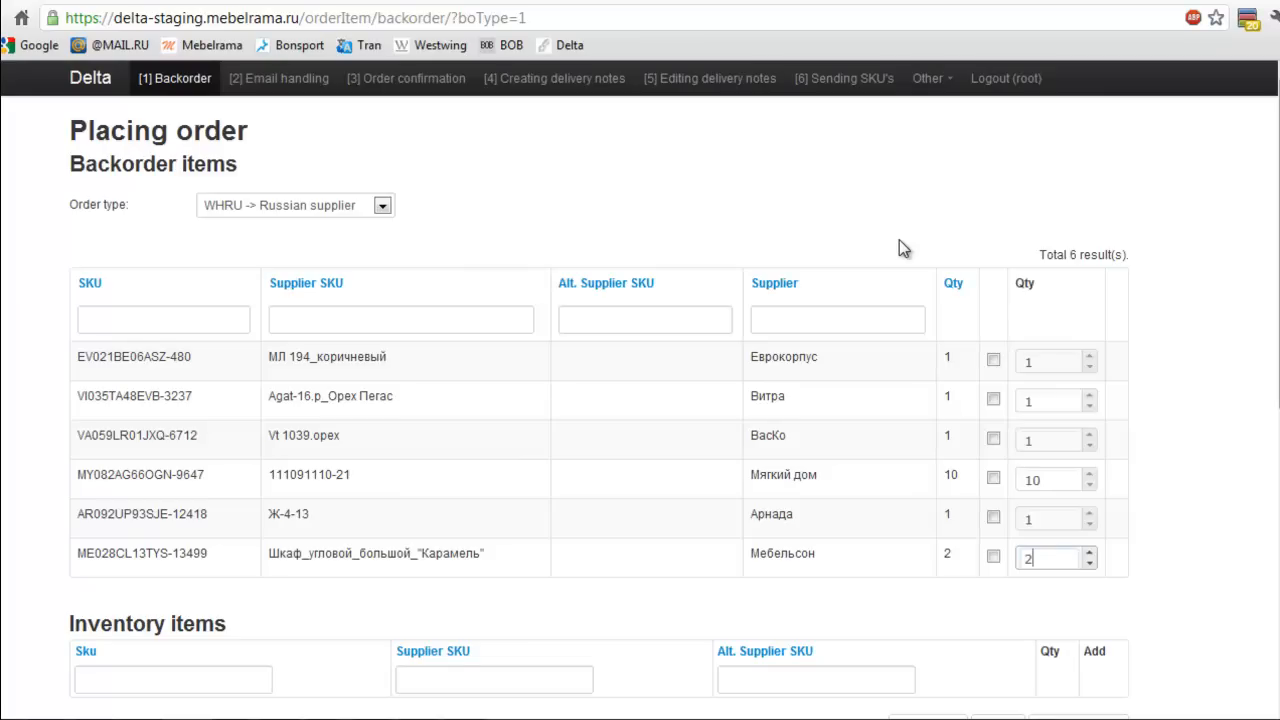
click(384, 208)
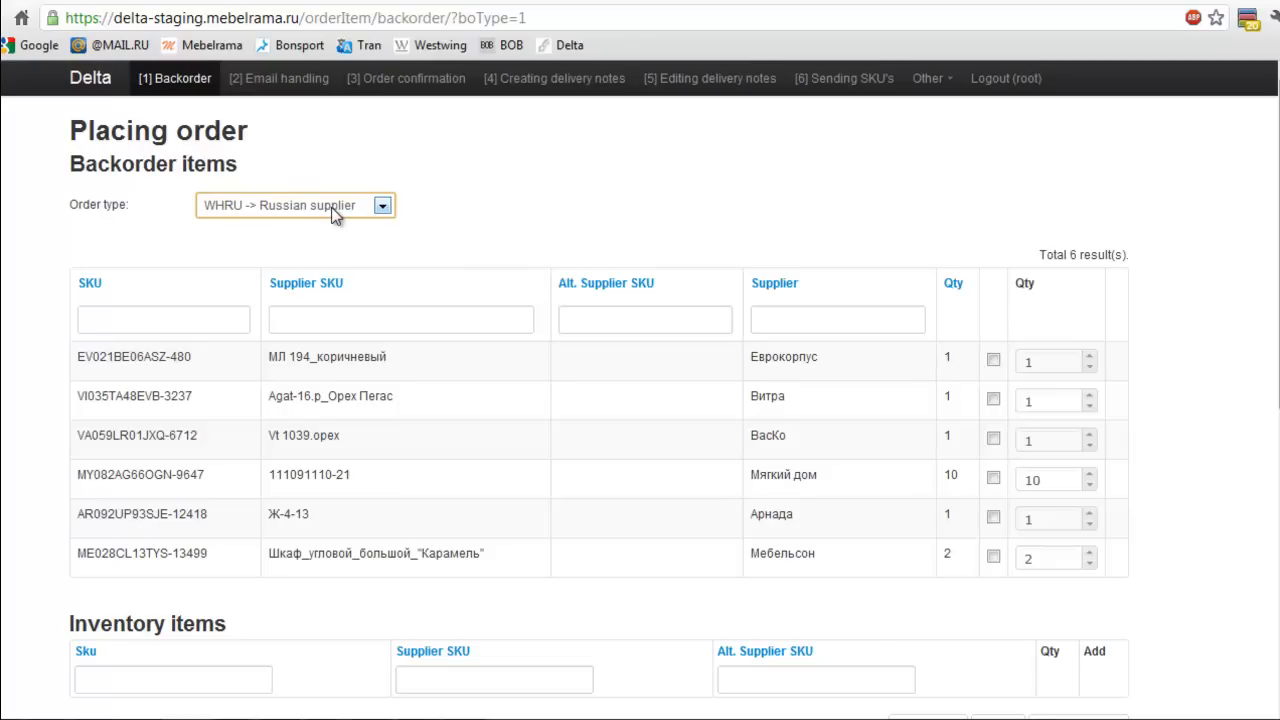
click(381, 206)
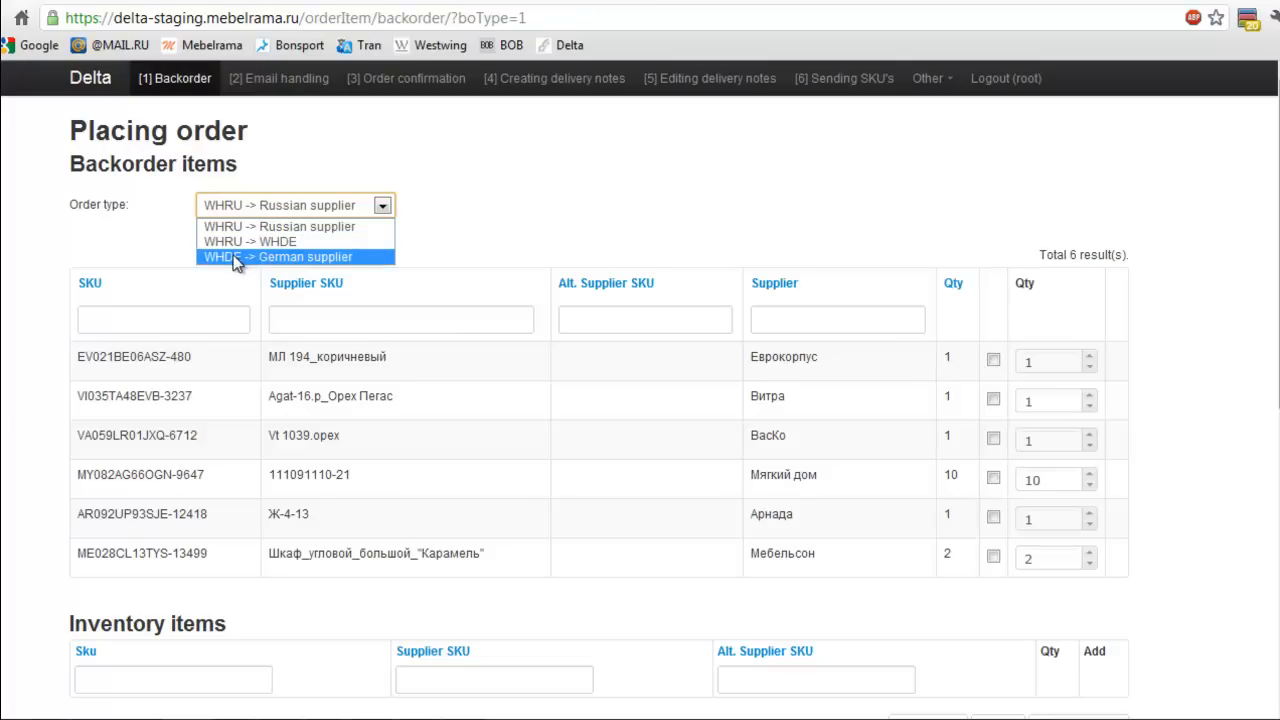
click(503, 224)
scroll(525, 260, down, 1)
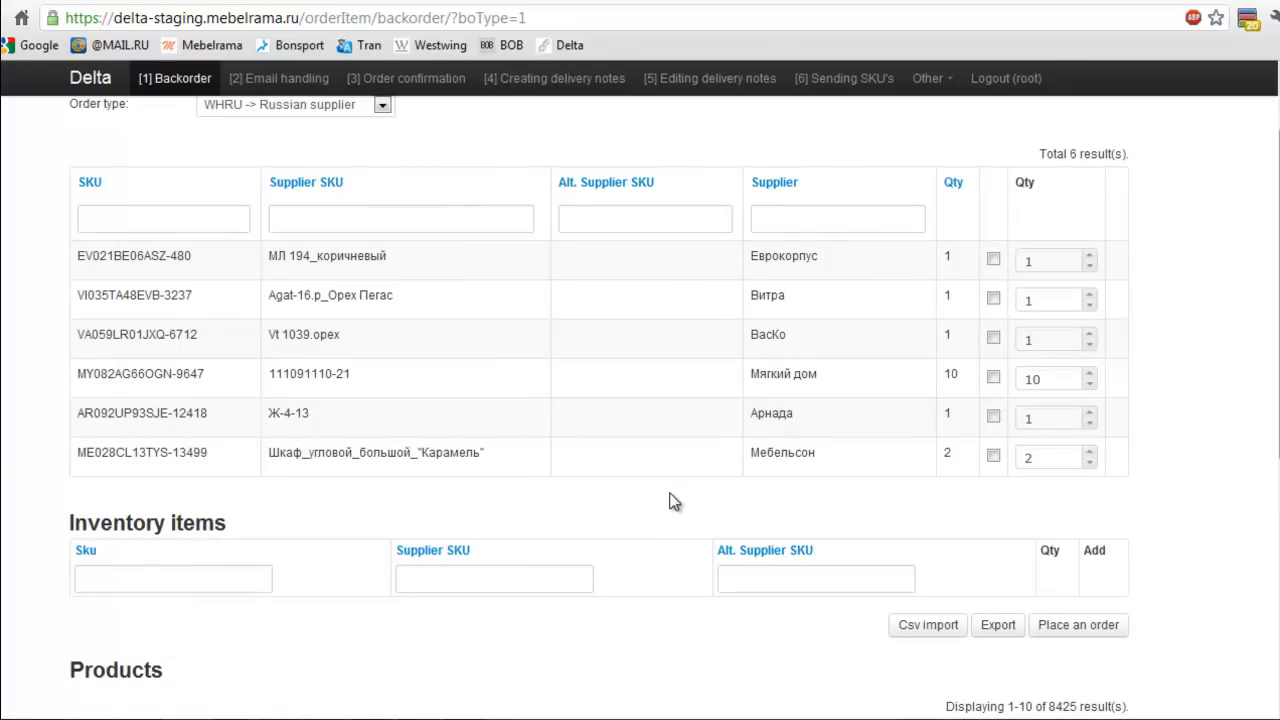
scroll(670, 500, down, 2)
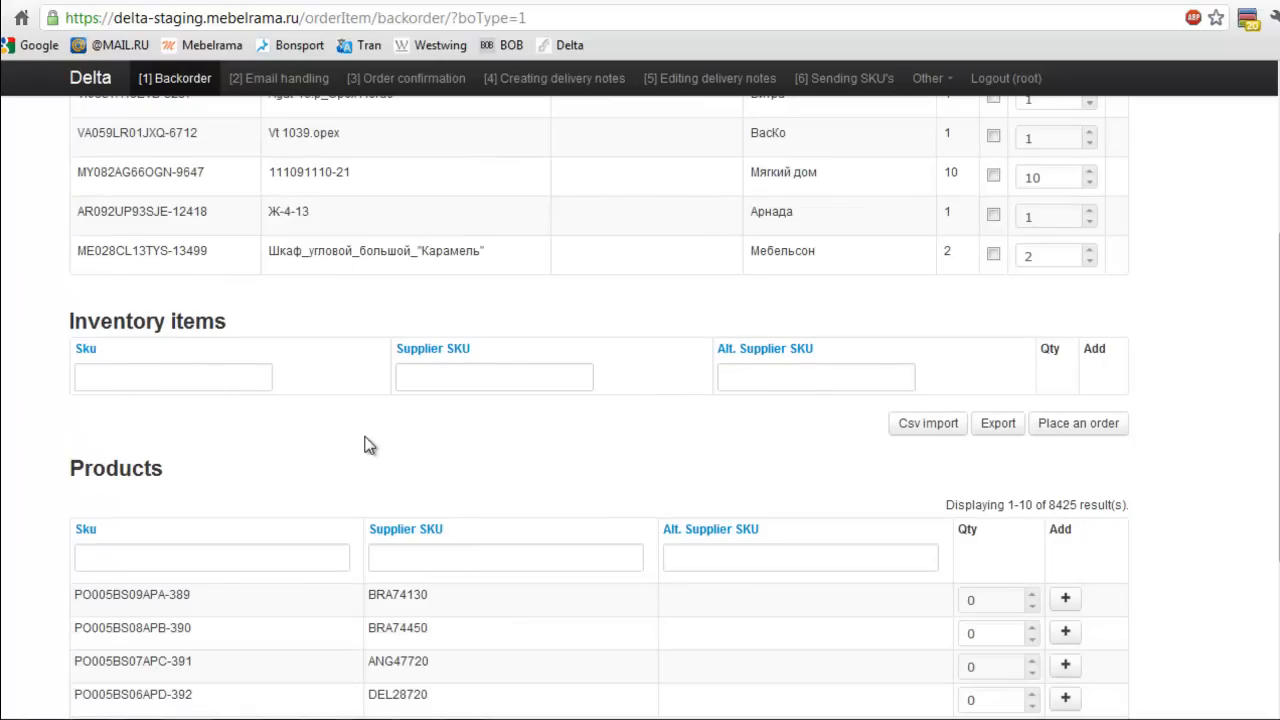
scroll(363, 443, down, 1)
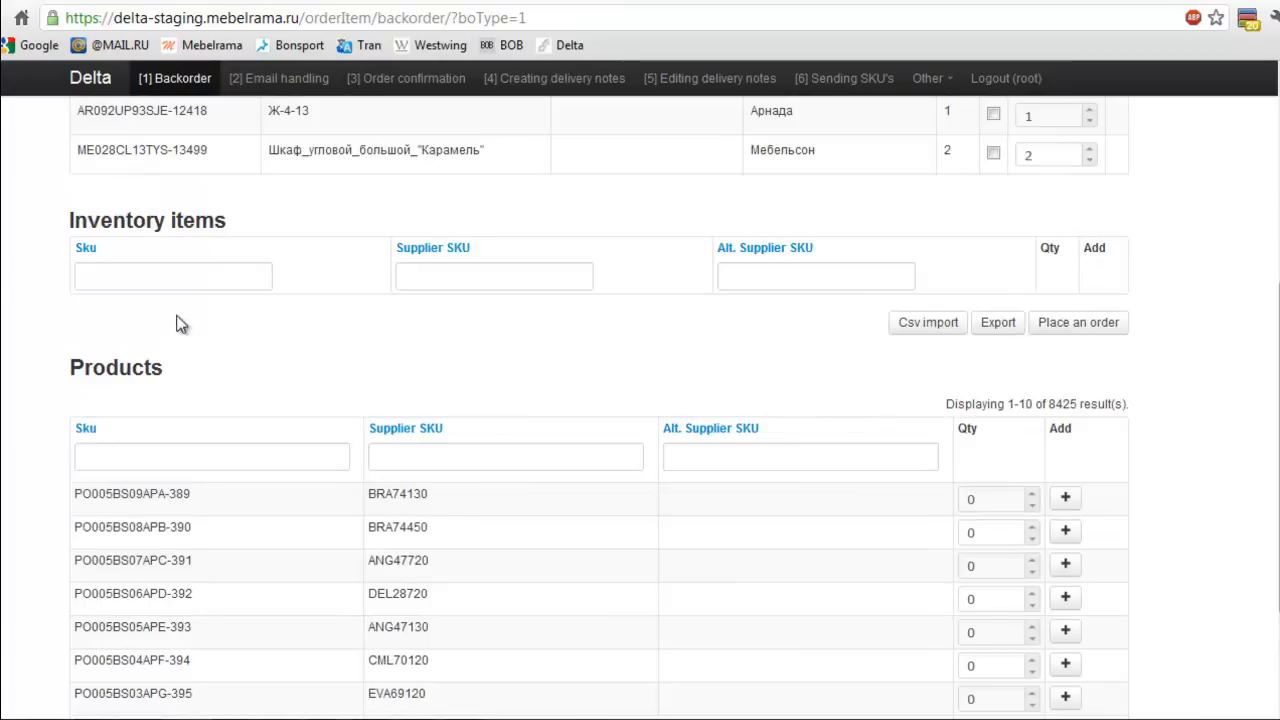
scroll(300, 340, down, 2)
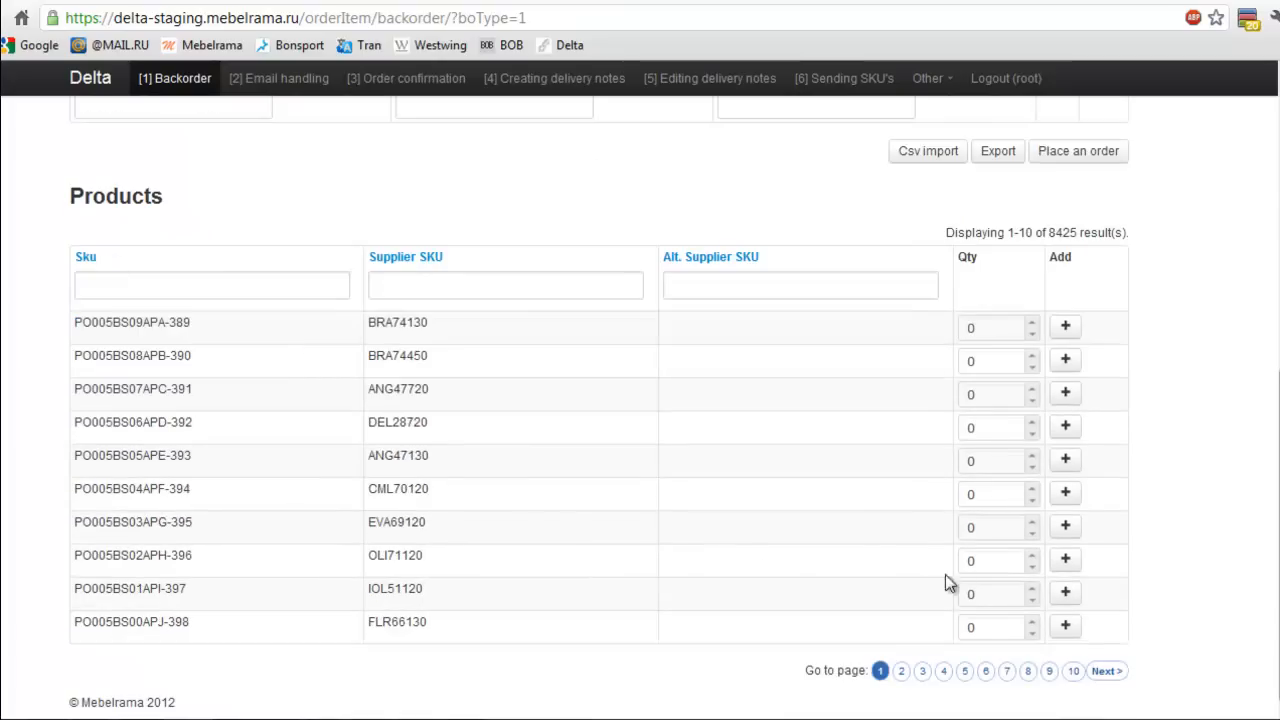
scroll(785, 450, up, 6)
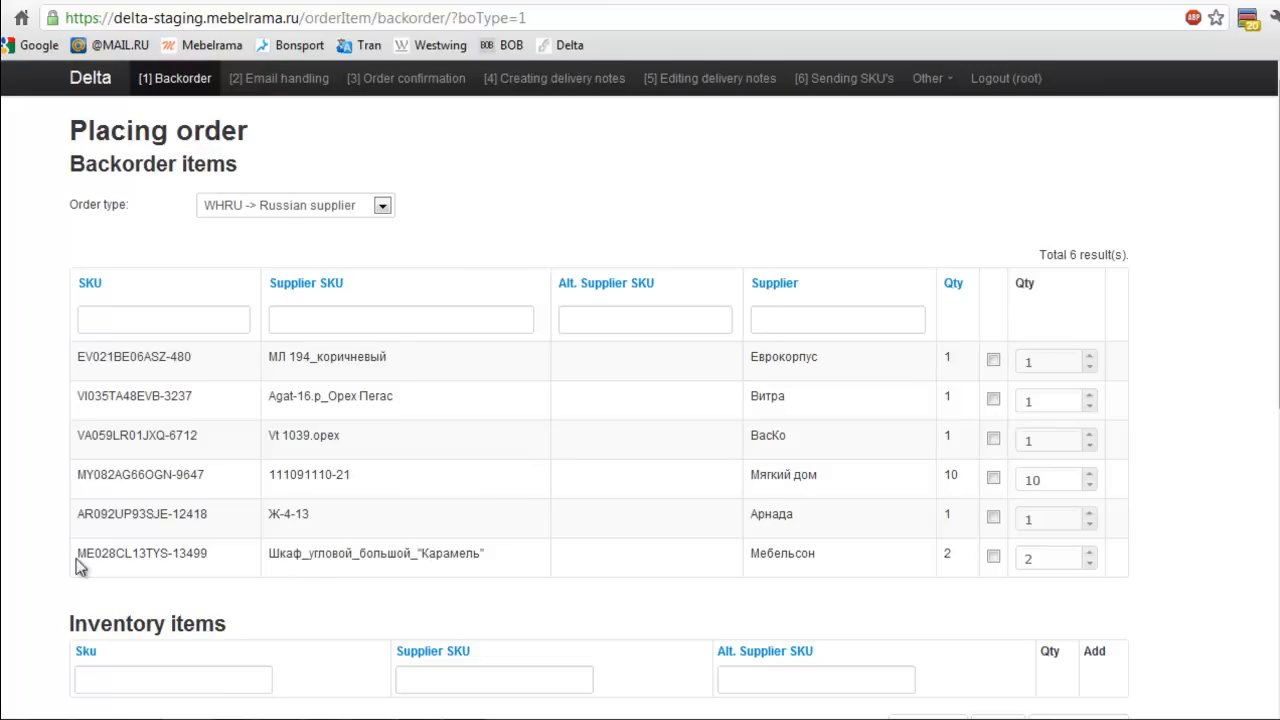
Select backorder item ME028CL13TYS-13499 from supplier Мебельсон with quantity 2 and place the order.
double_click(180, 554)
scroll(1163, 588, down, 1)
click(993, 455)
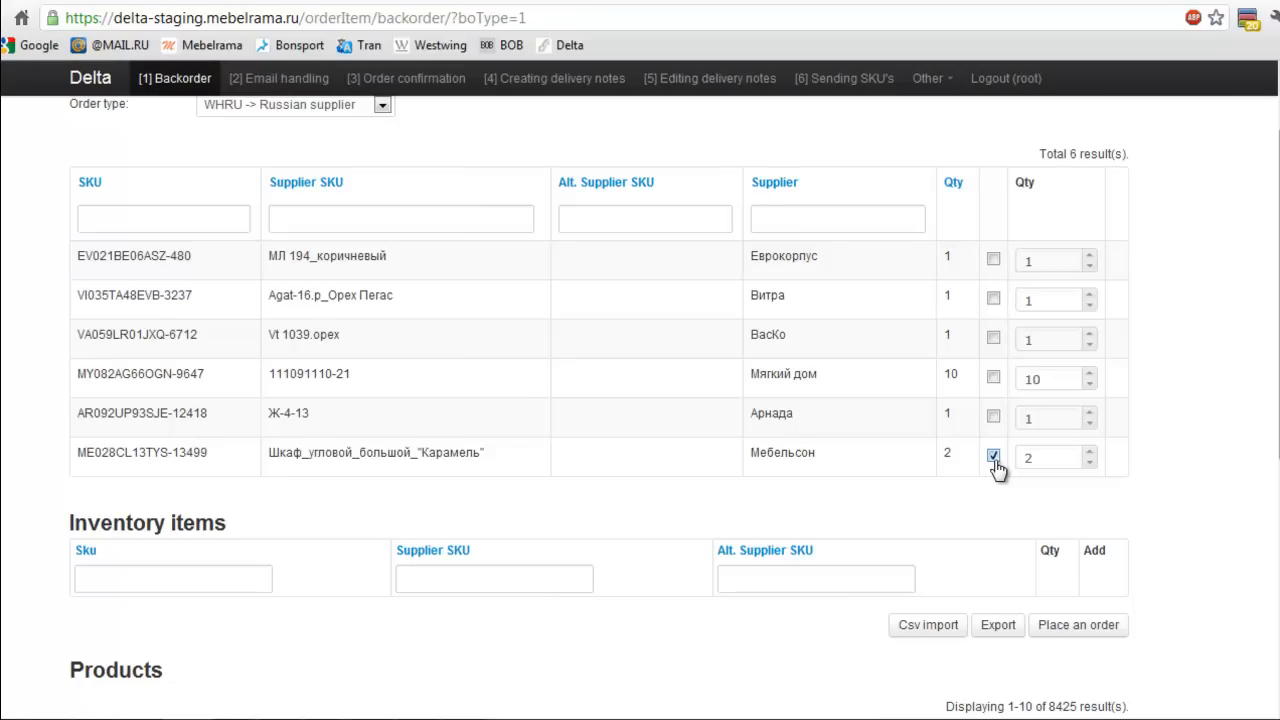
double_click(1089, 450)
double_click(1089, 462)
scroll(1150, 457, down, 1)
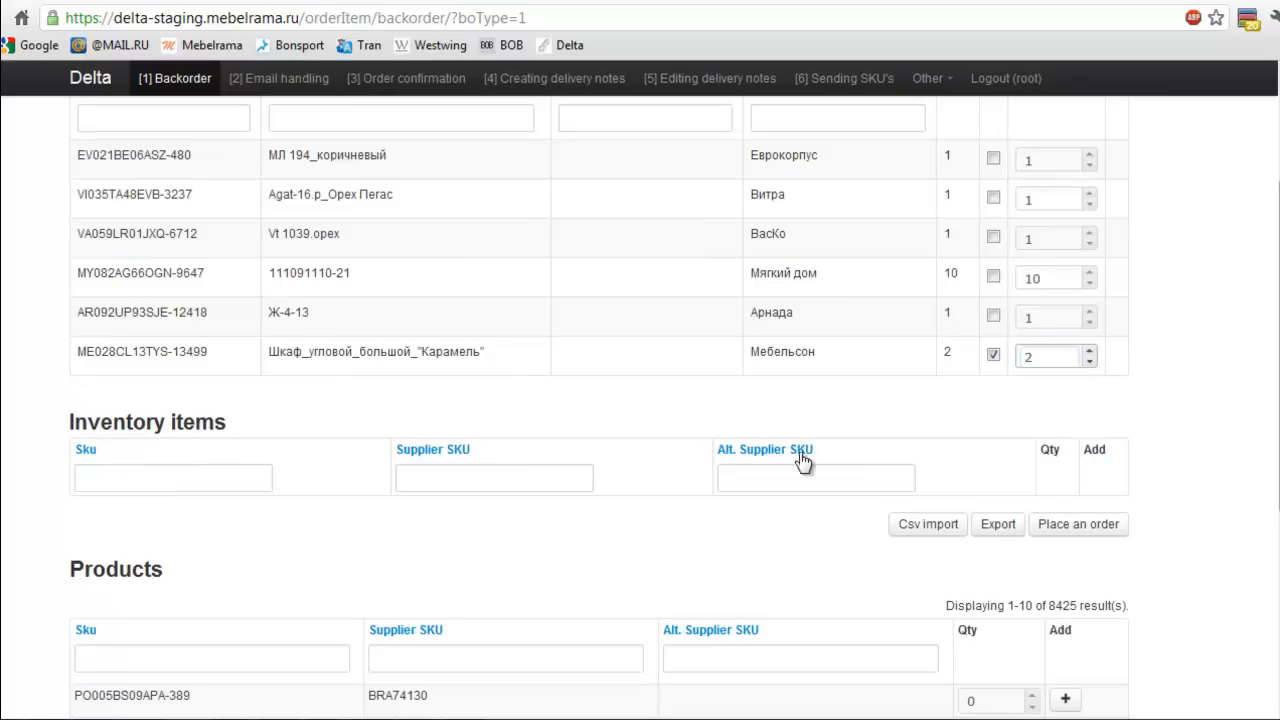
click(1075, 534)
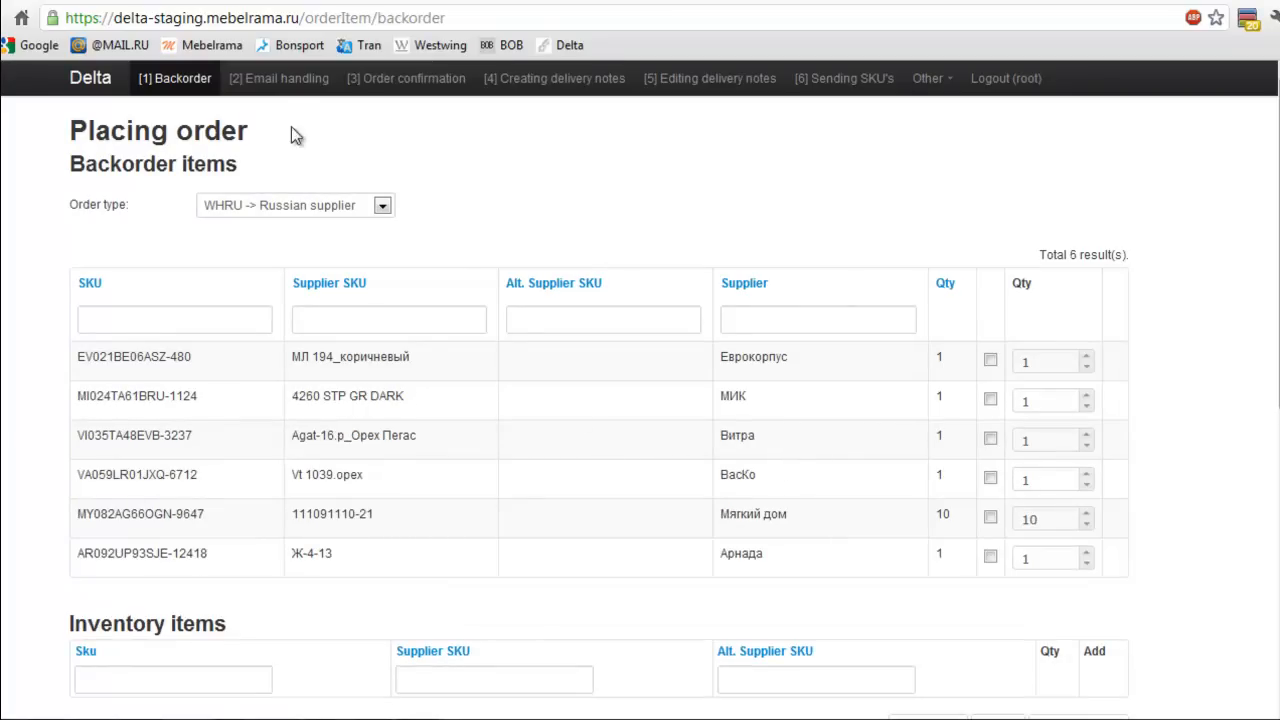
Export the Мебельсон order from the supplier email handling list as a CSV file and open it in Excel.
click(278, 82)
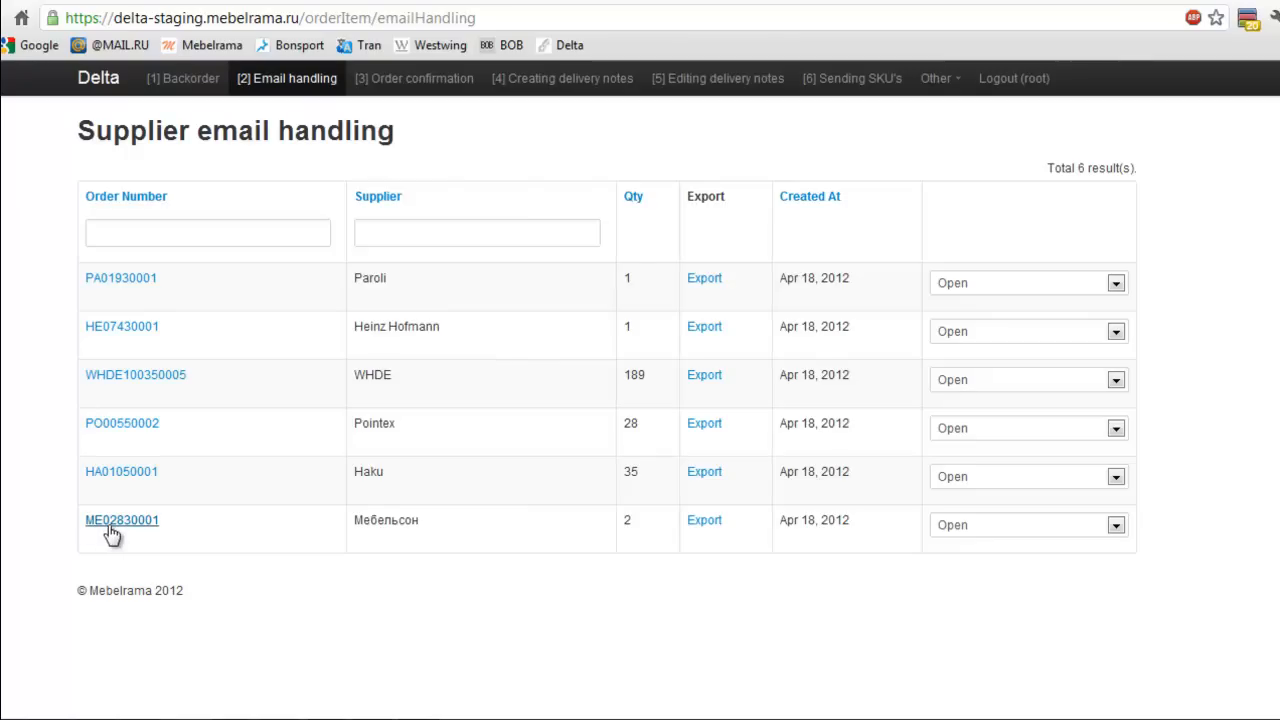
click(708, 522)
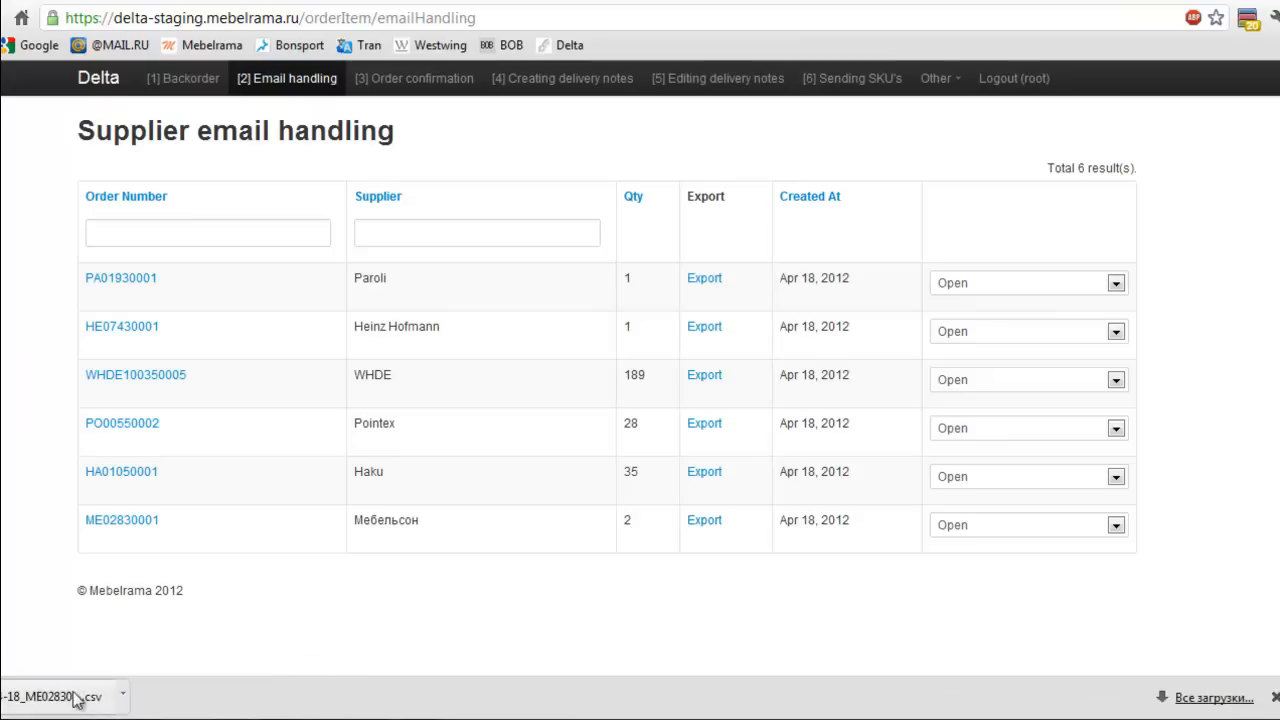
click(78, 697)
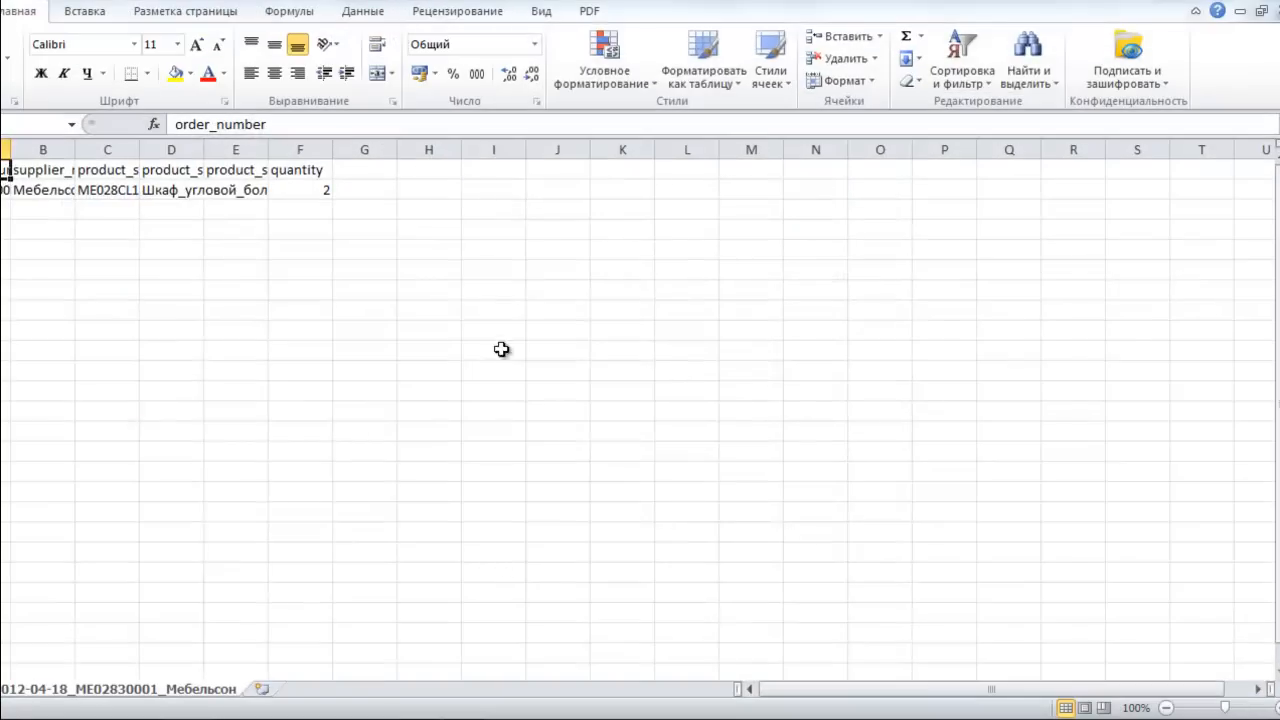
Fit the widths of columns A to F to their contents in the exported order sheet.
click(500, 350)
drag(5, 149, 300, 149)
double_click(10, 149)
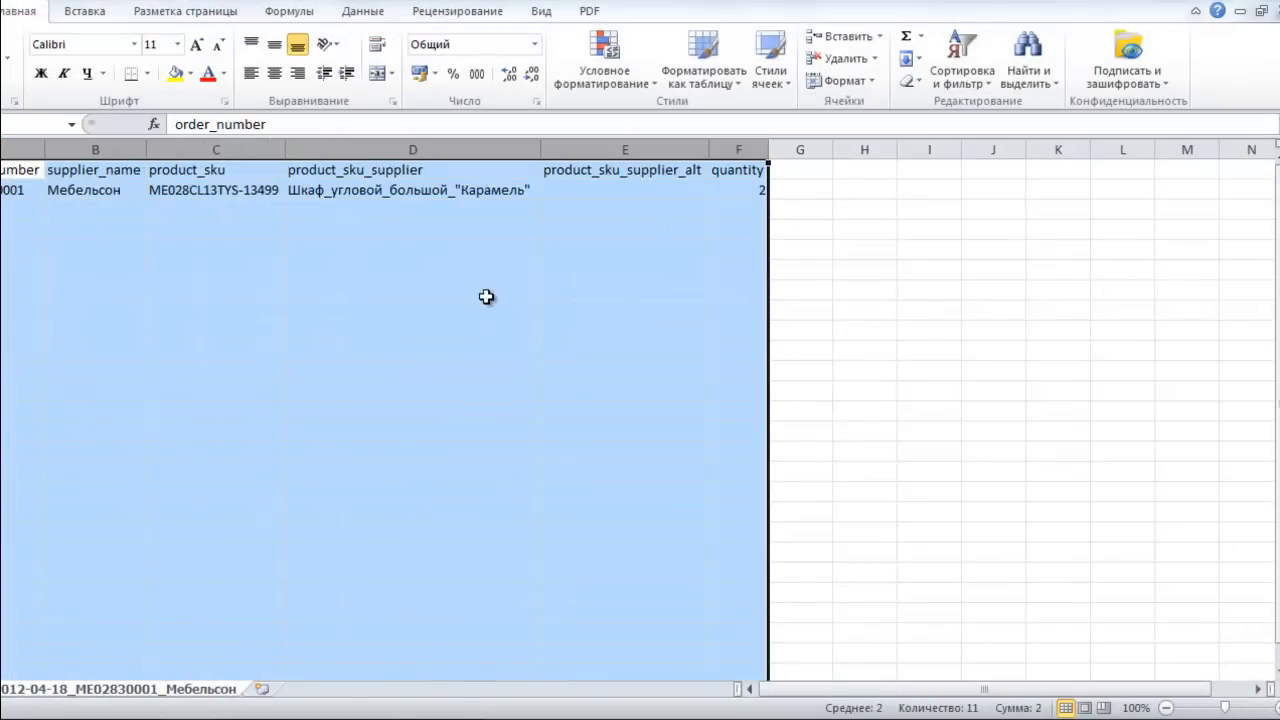
click(488, 294)
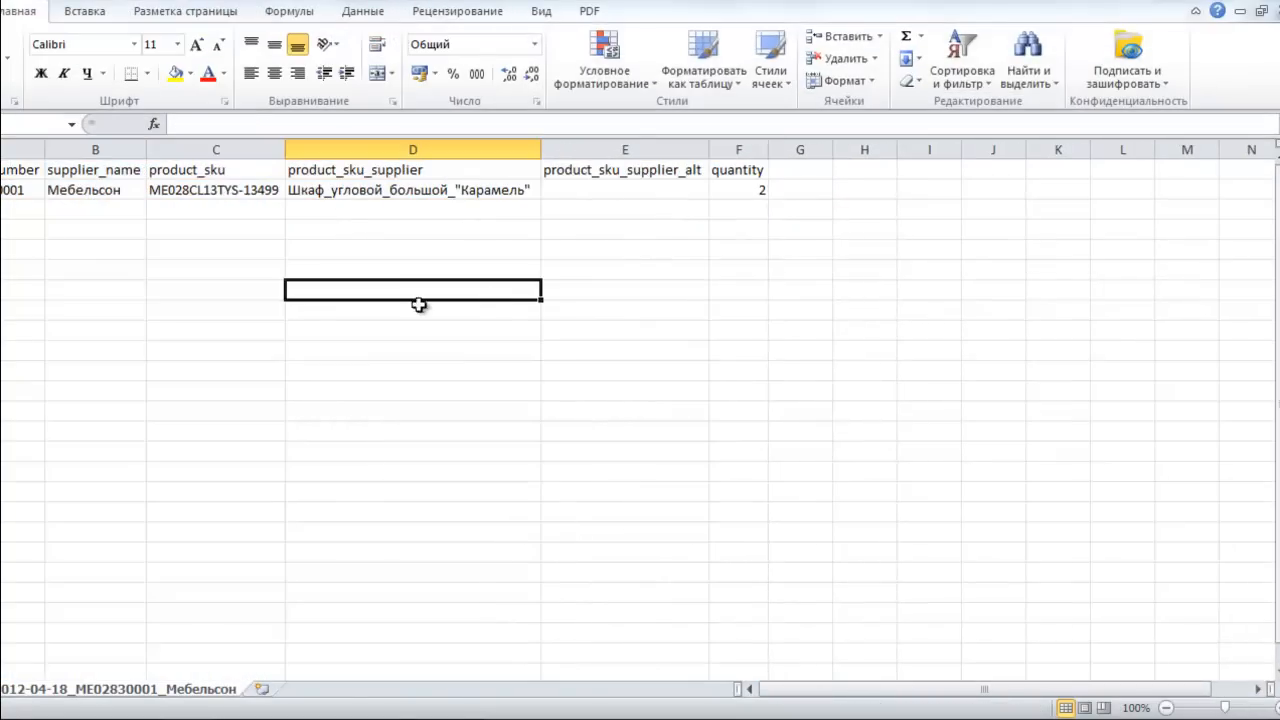
Check the exported row's order number, supplier name, product SKU, supplier SKU and quantity.
click(38, 191)
click(104, 194)
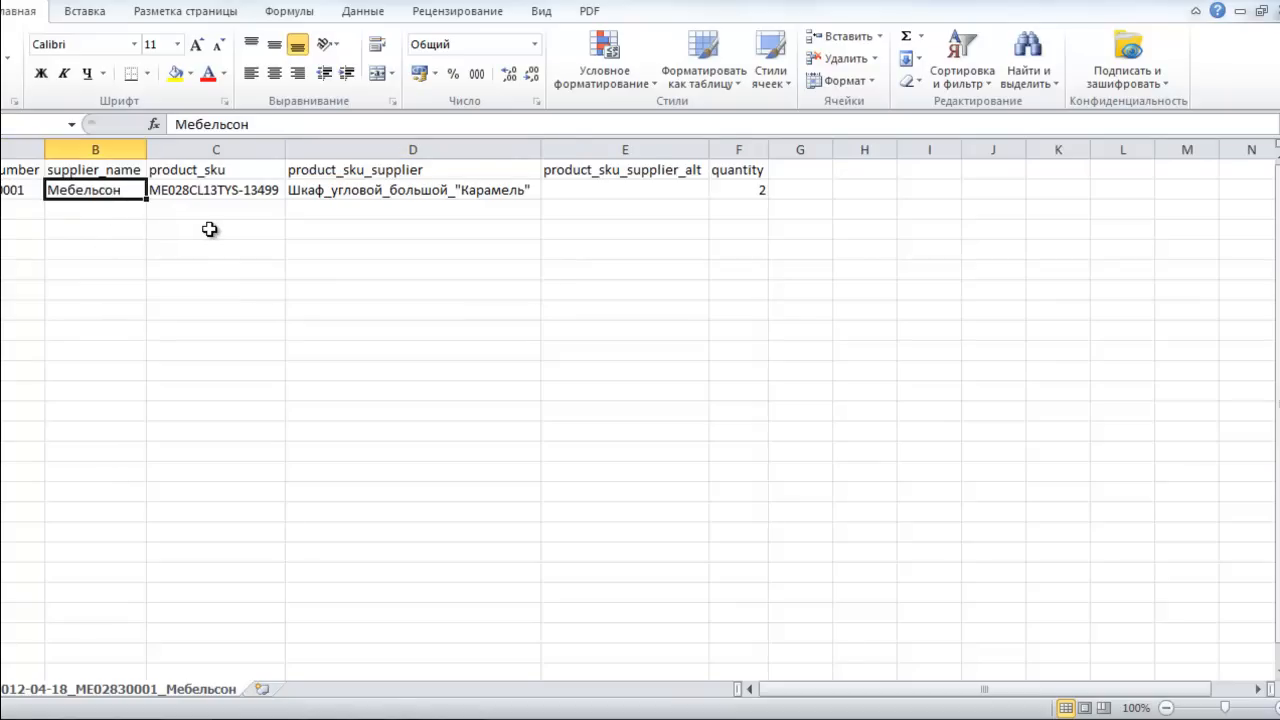
click(221, 201)
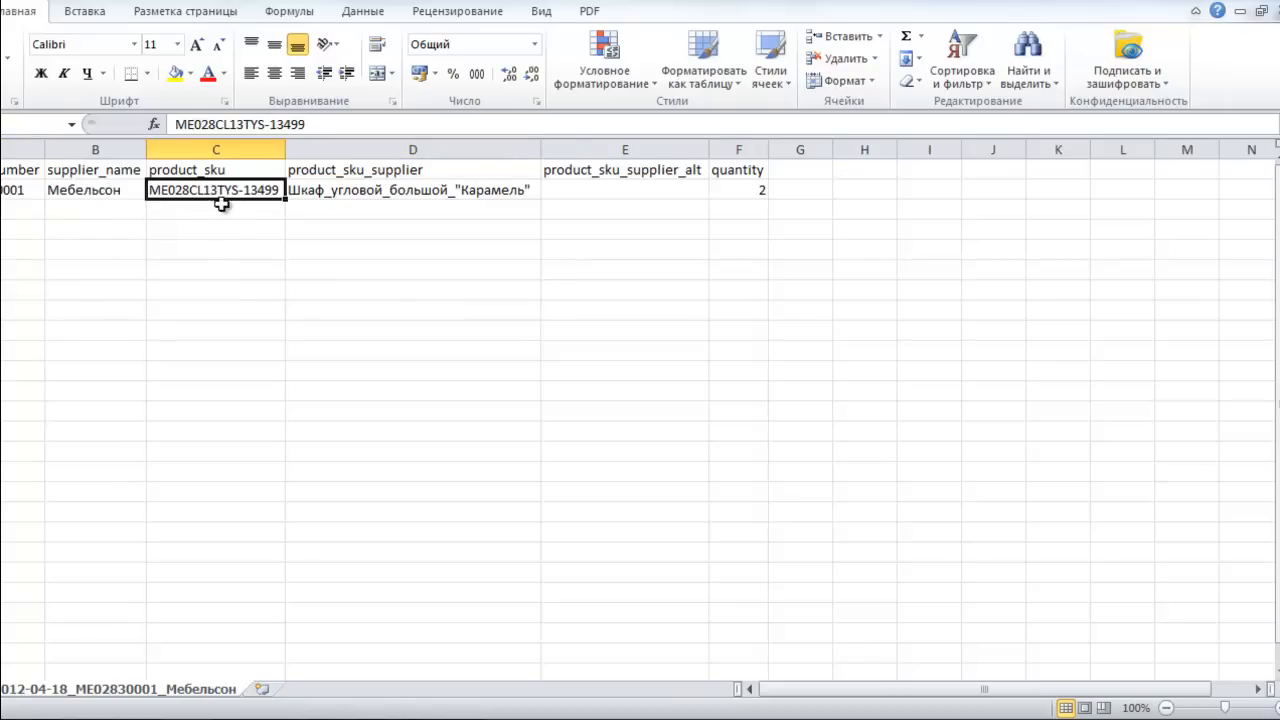
click(365, 192)
click(731, 192)
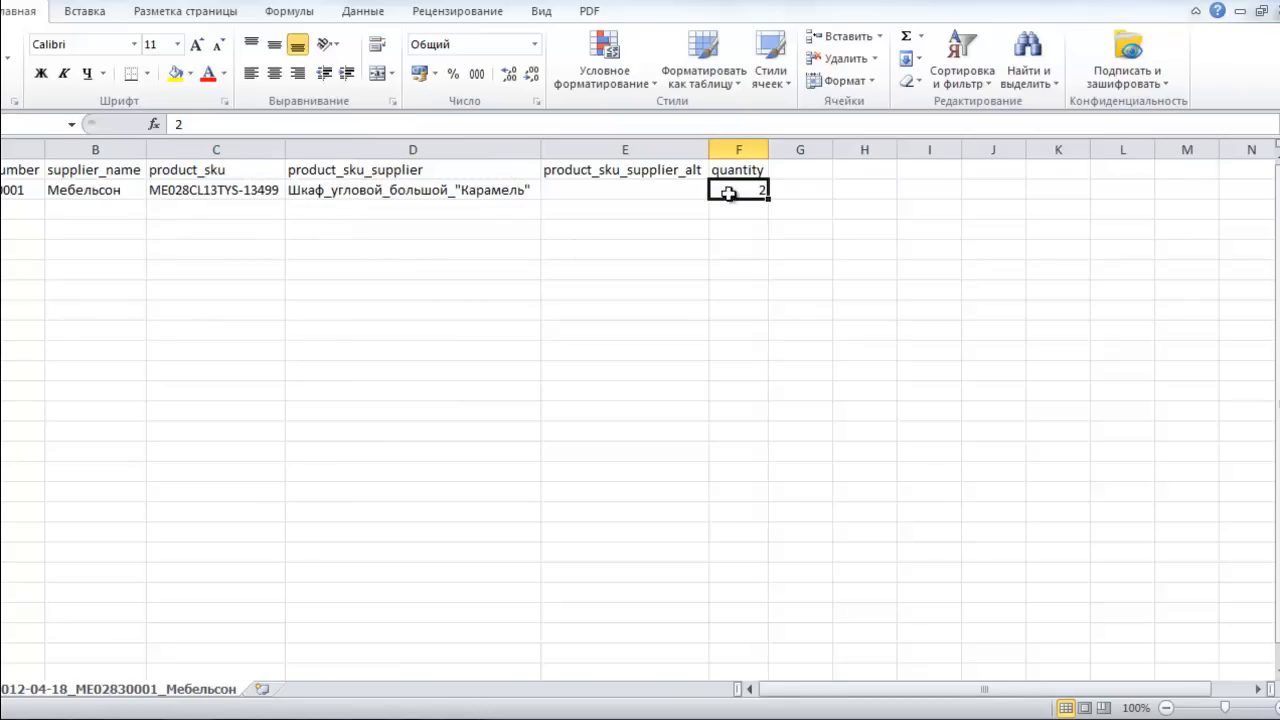
Switch back to Delta and set the Мебельсон order's status to Placed in the supplier email handling list.
key(alt+Tab)
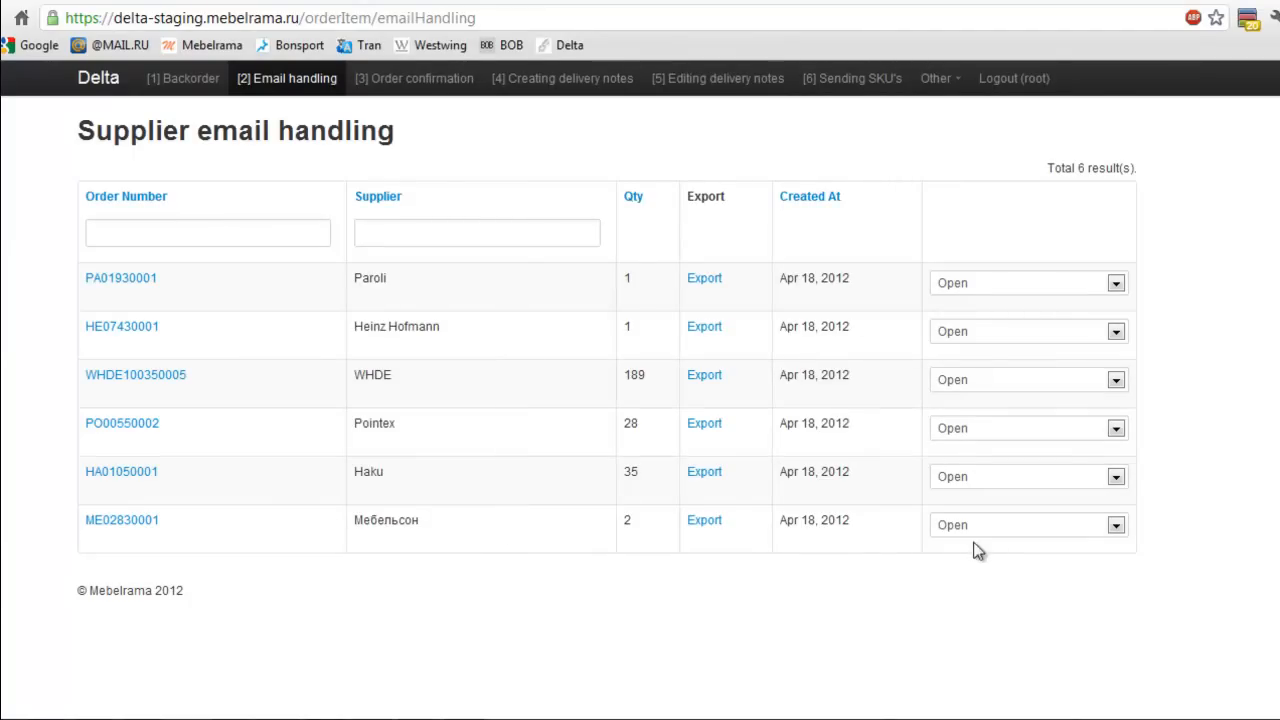
click(1116, 528)
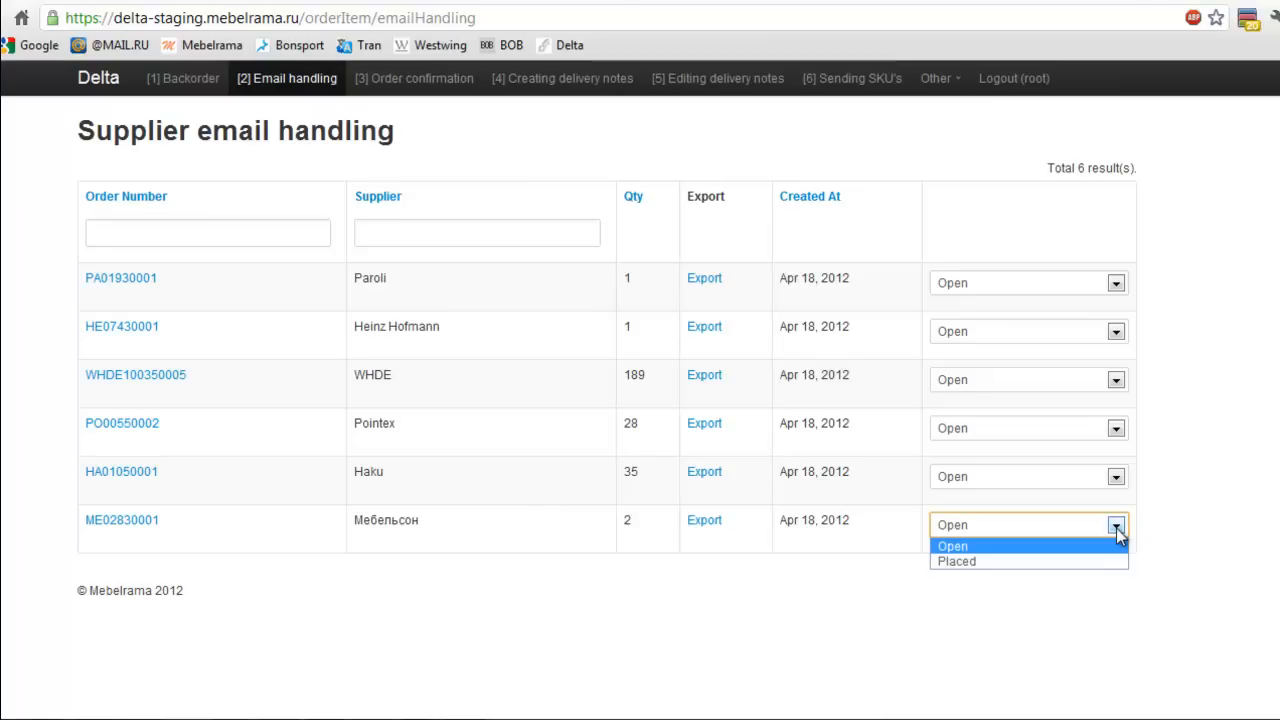
click(1046, 563)
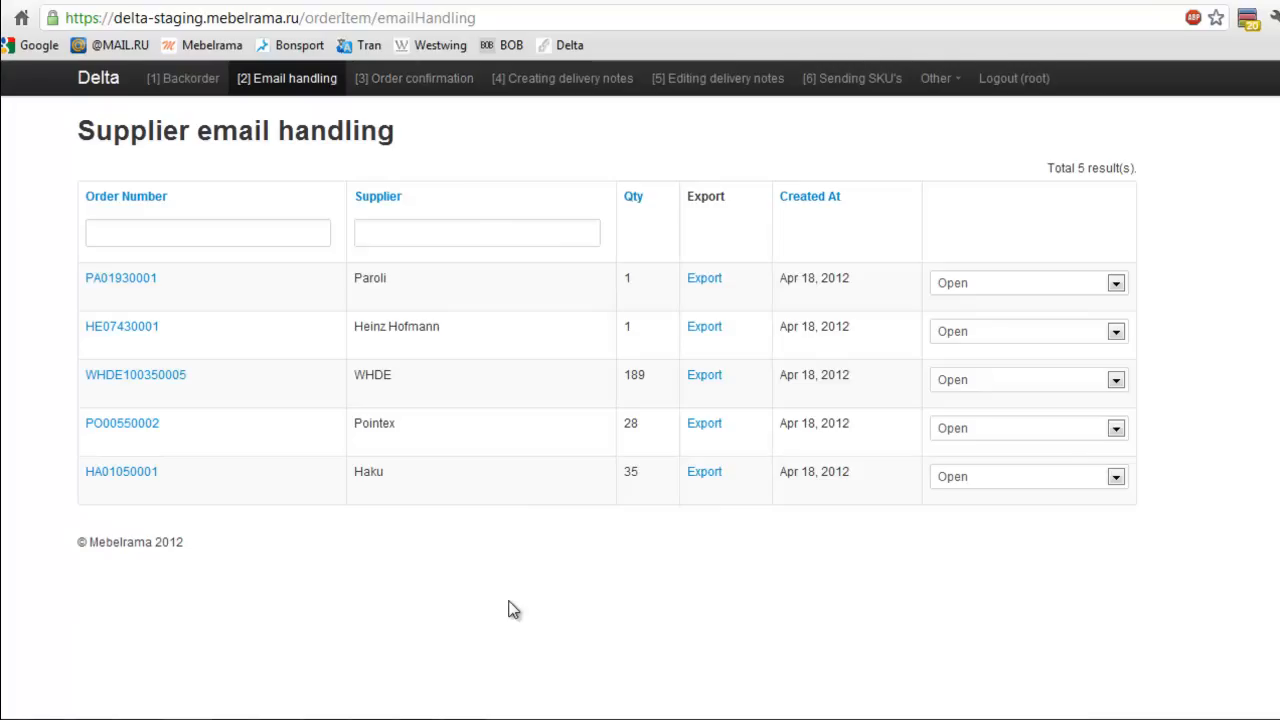
In the order confirmation for item ME028CL13TYS-13499, set both the shipping date and the OC date to 2012-04-18.
click(410, 90)
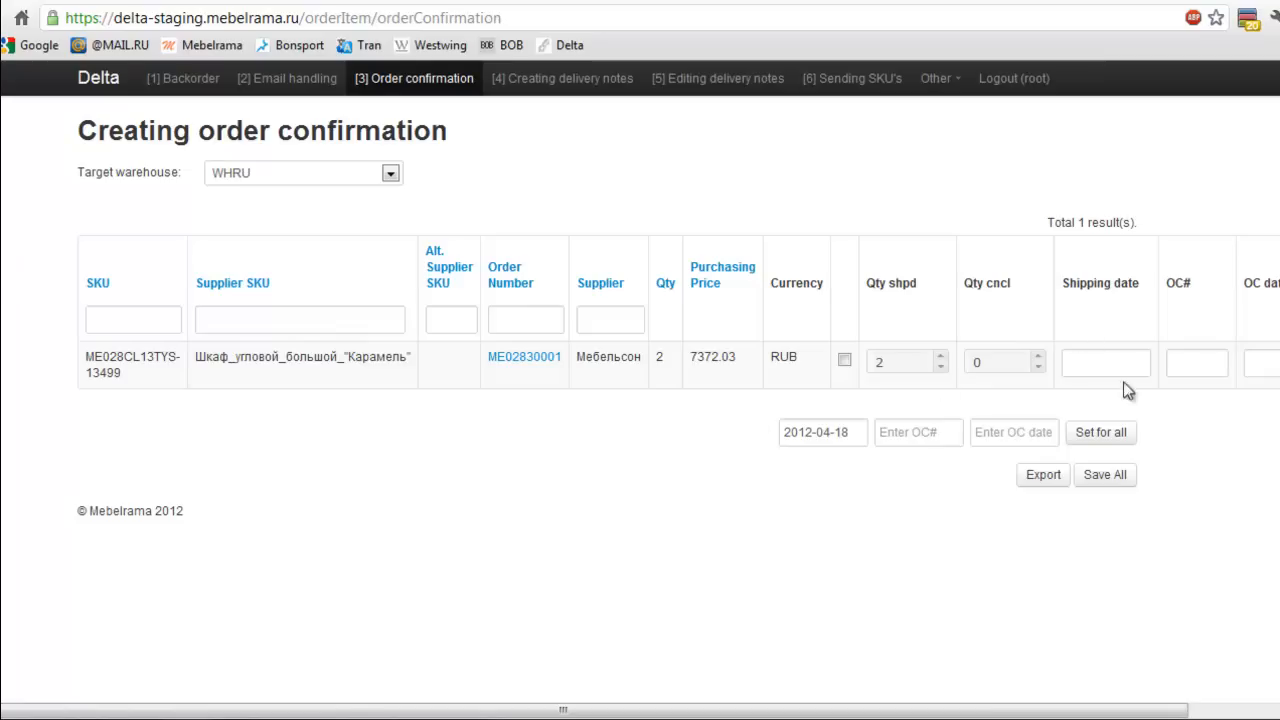
scroll(1162, 362, right, 2)
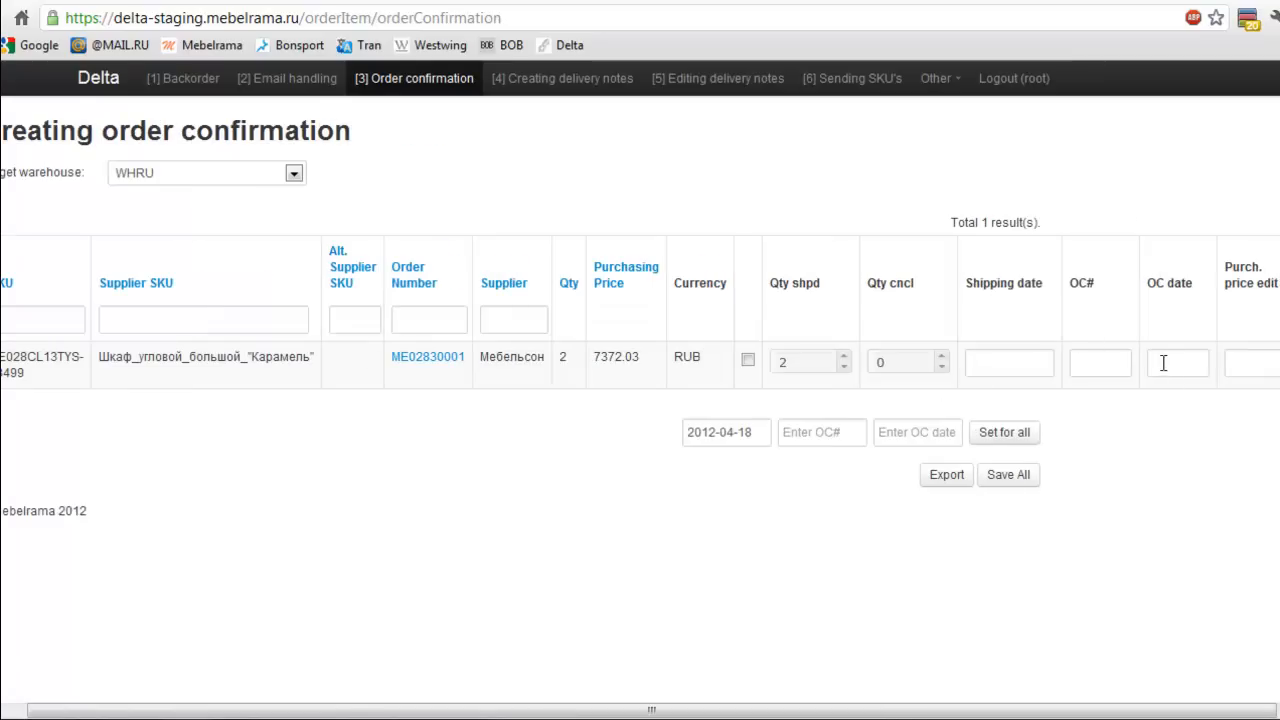
click(1001, 365)
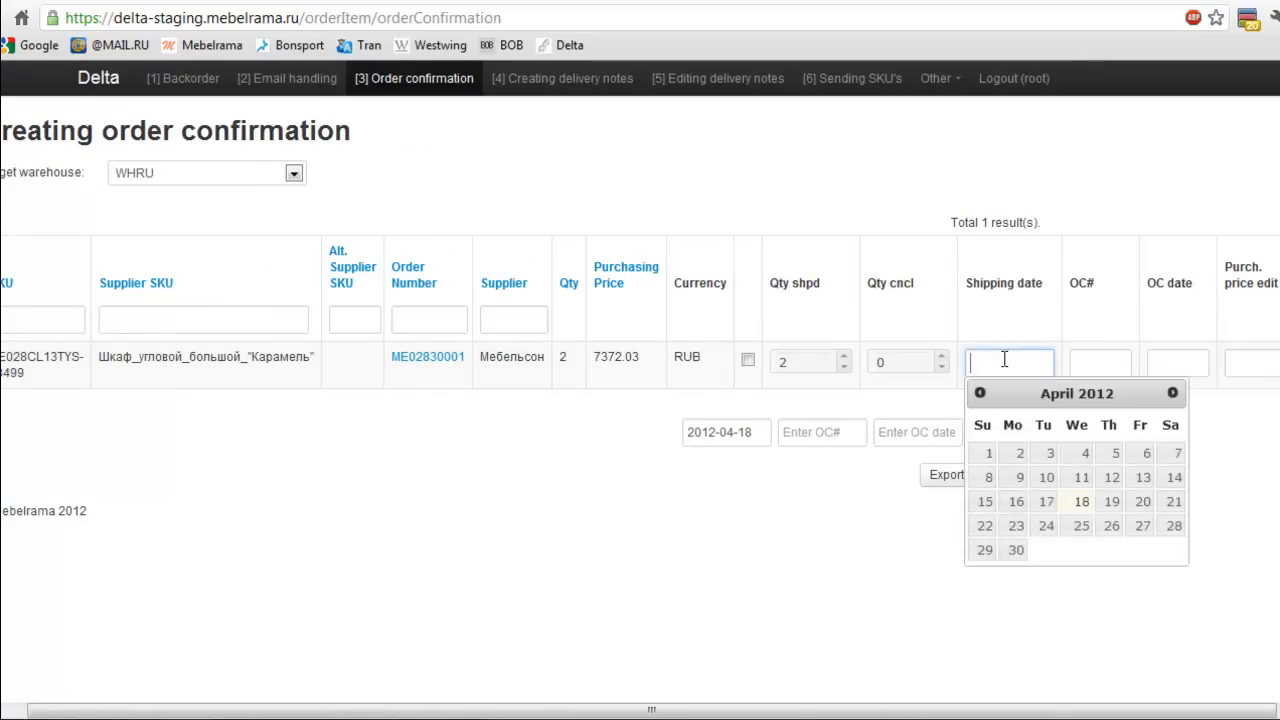
click(1080, 502)
click(1173, 366)
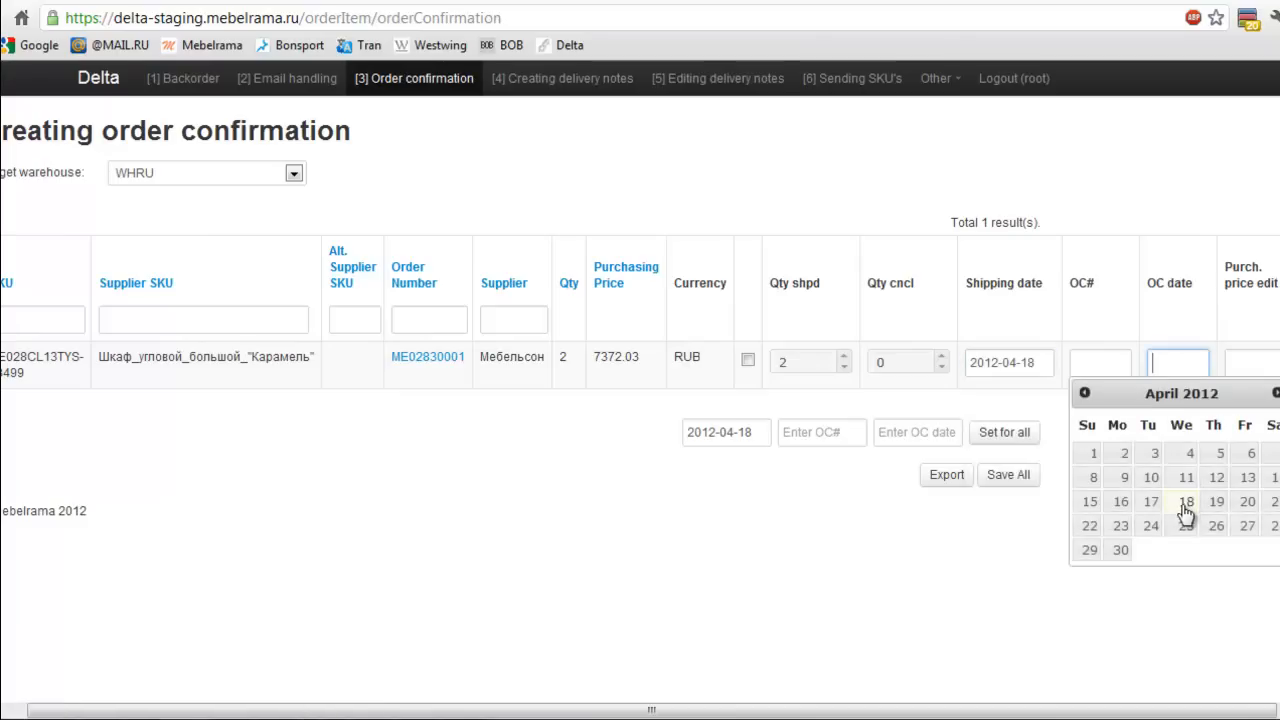
click(1186, 504)
Enter the order confirmation number for the Мебельсон item, select its row and save the confirmation.
click(1110, 368)
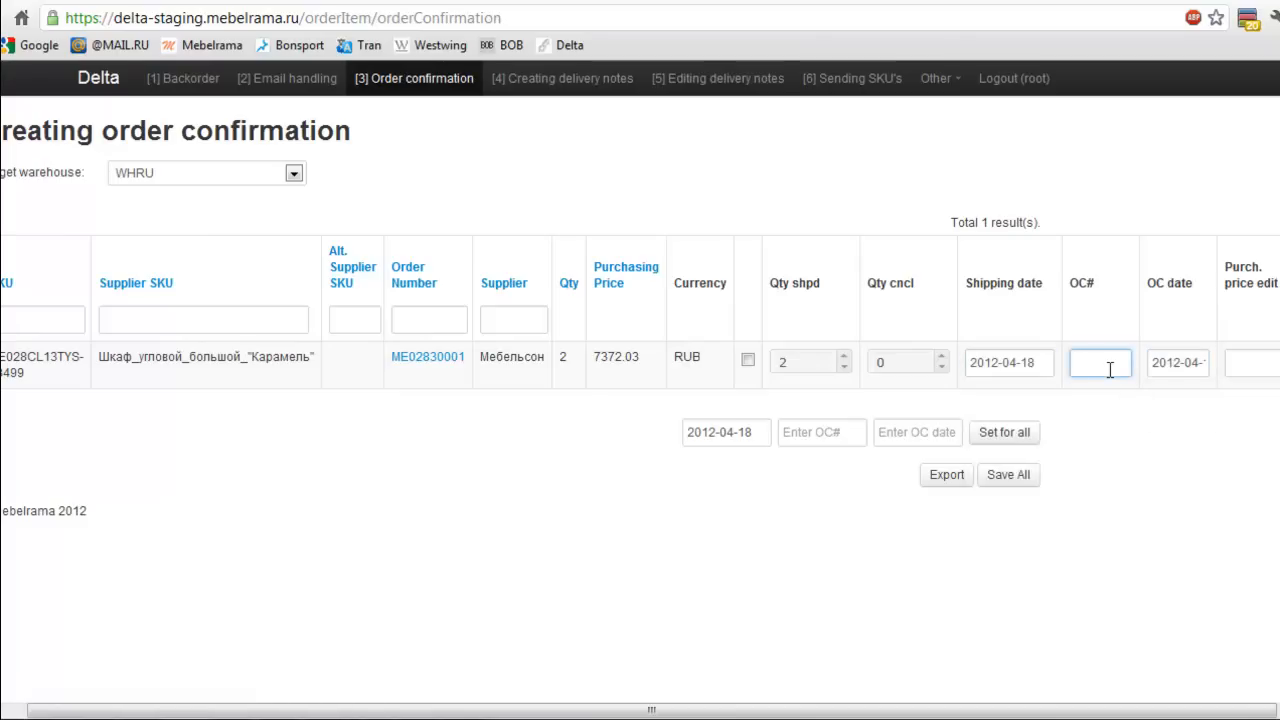
text(123456)
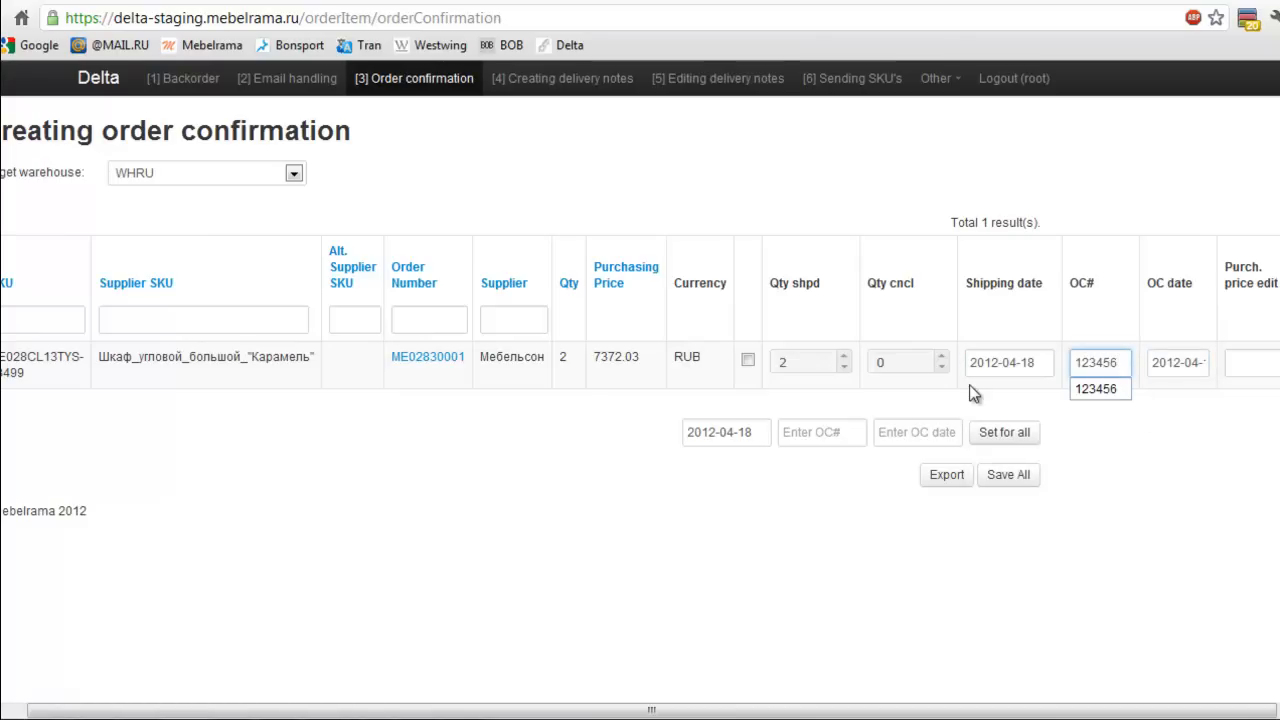
click(749, 362)
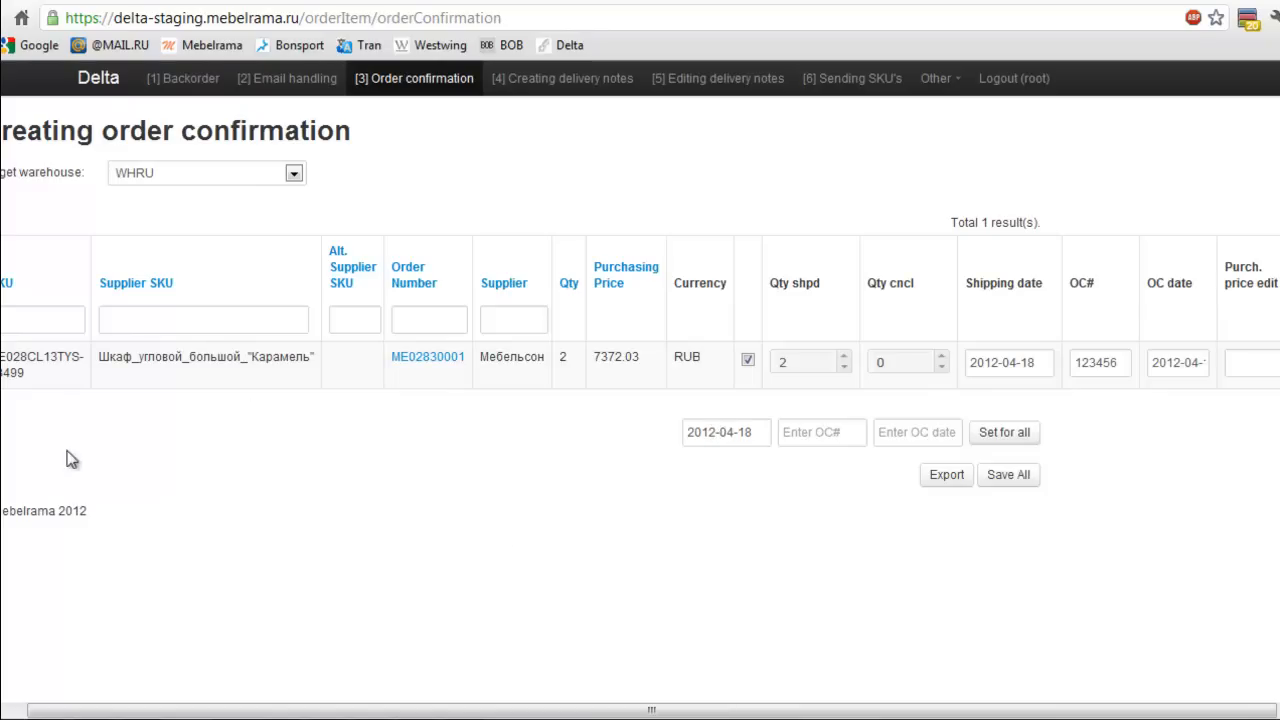
click(1024, 486)
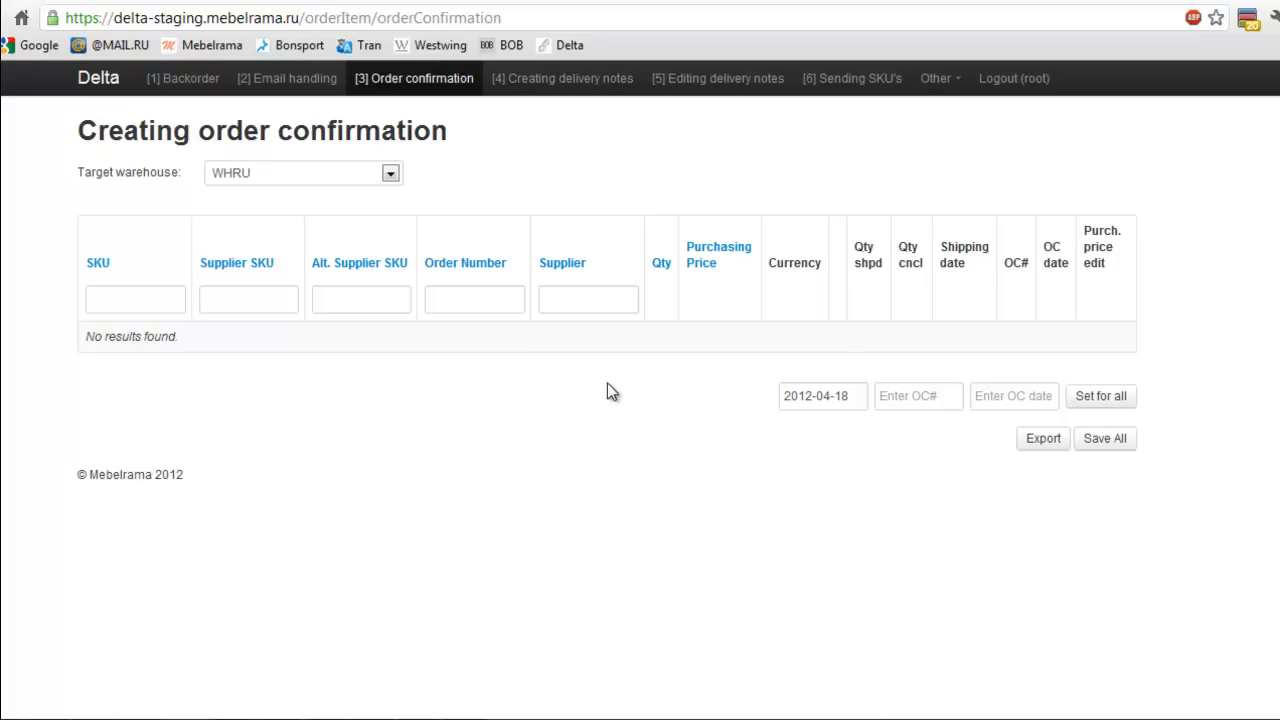
Start a delivery note from contractor Мебельсон to warehouse WHRU with the number DN 123456.
click(540, 85)
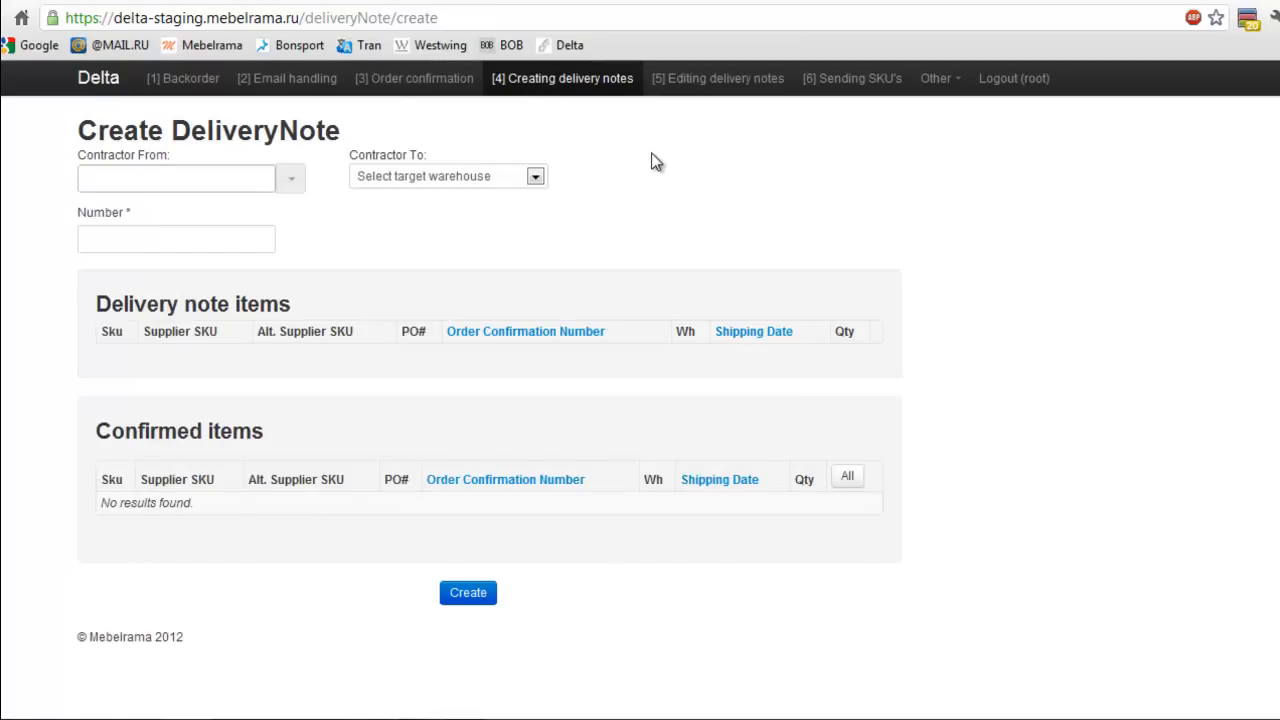
click(295, 182)
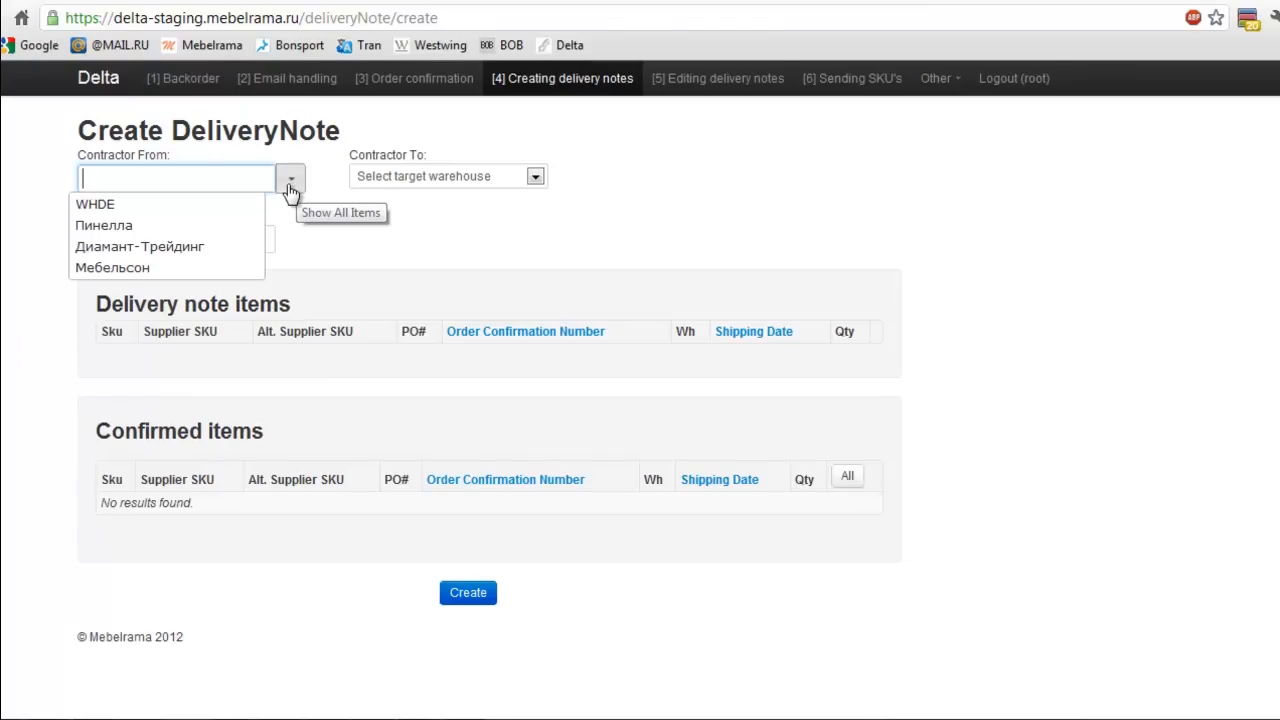
click(147, 269)
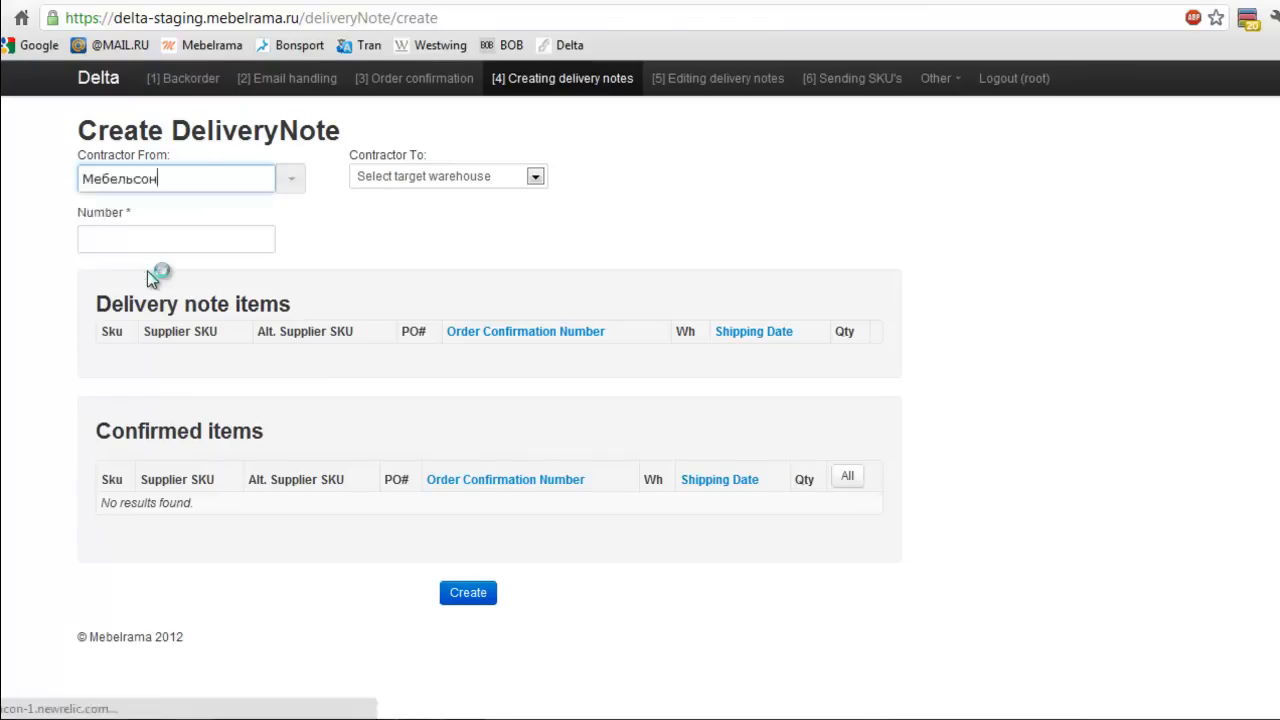
click(535, 187)
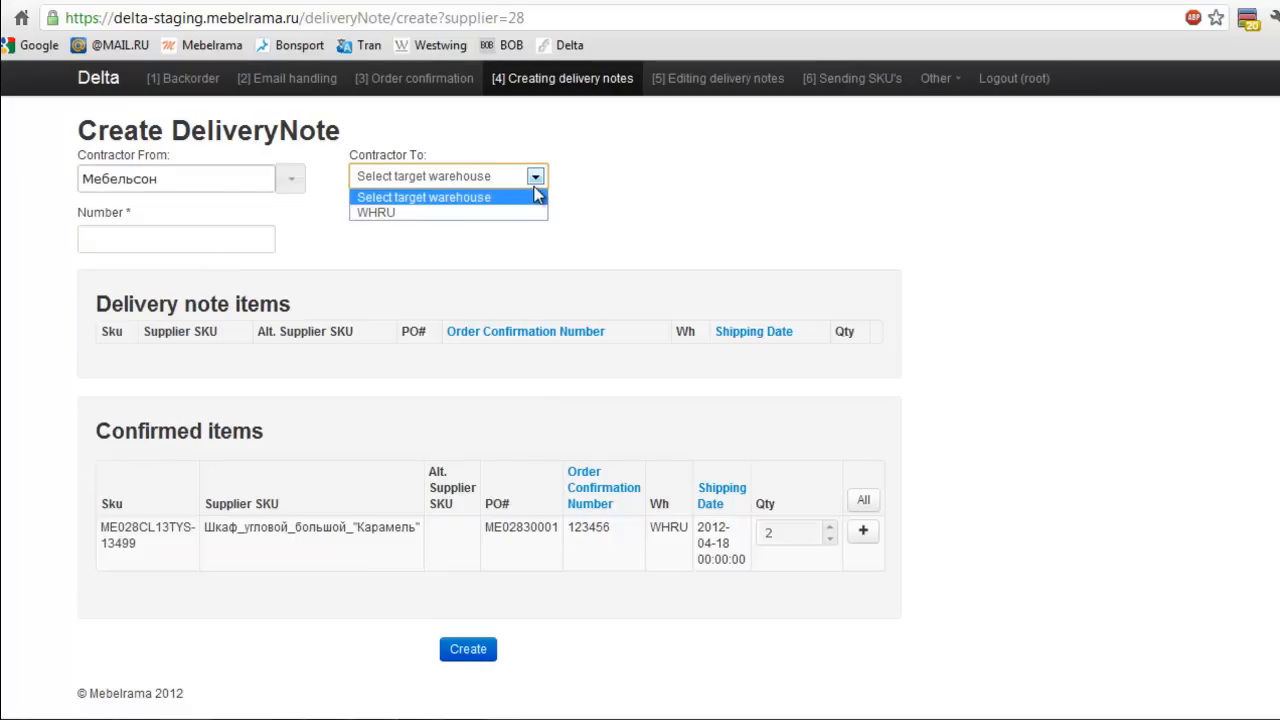
click(401, 215)
click(256, 240)
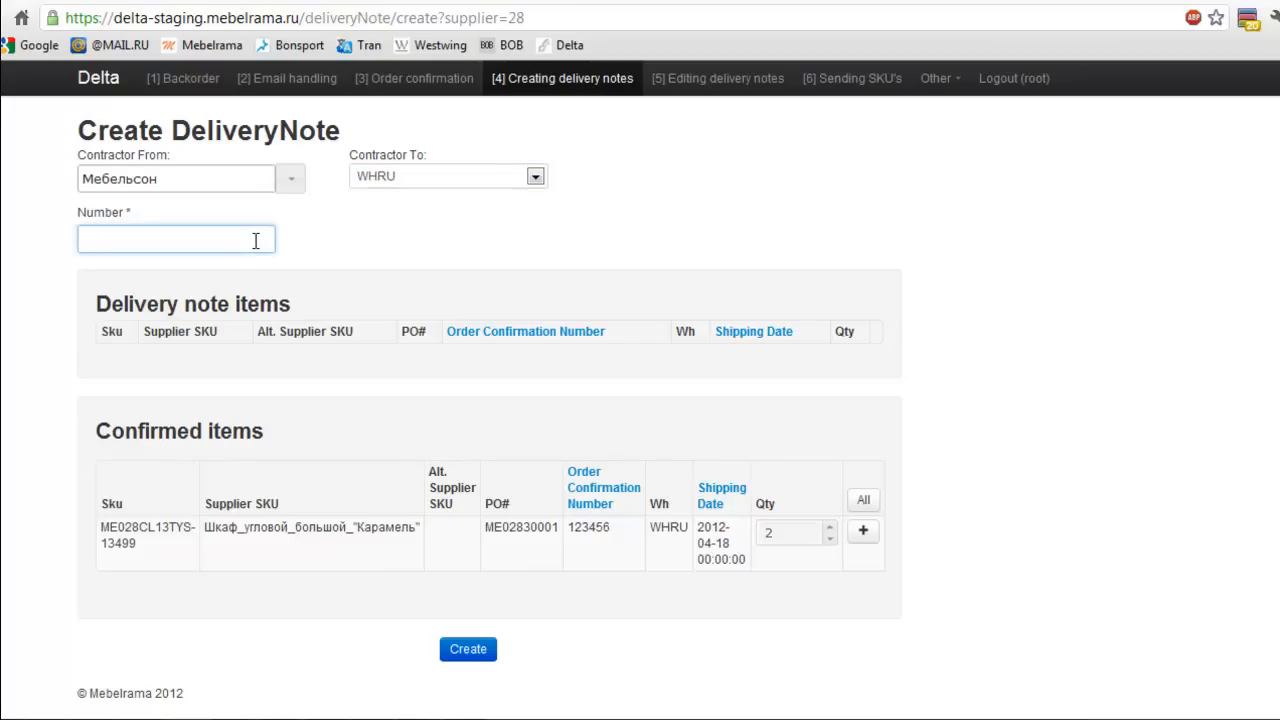
text(DN 123456)
Add confirmed item ME028CL13TYS-13499 with quantity 2 to the delivery note and create the note.
click(832, 538)
click(832, 527)
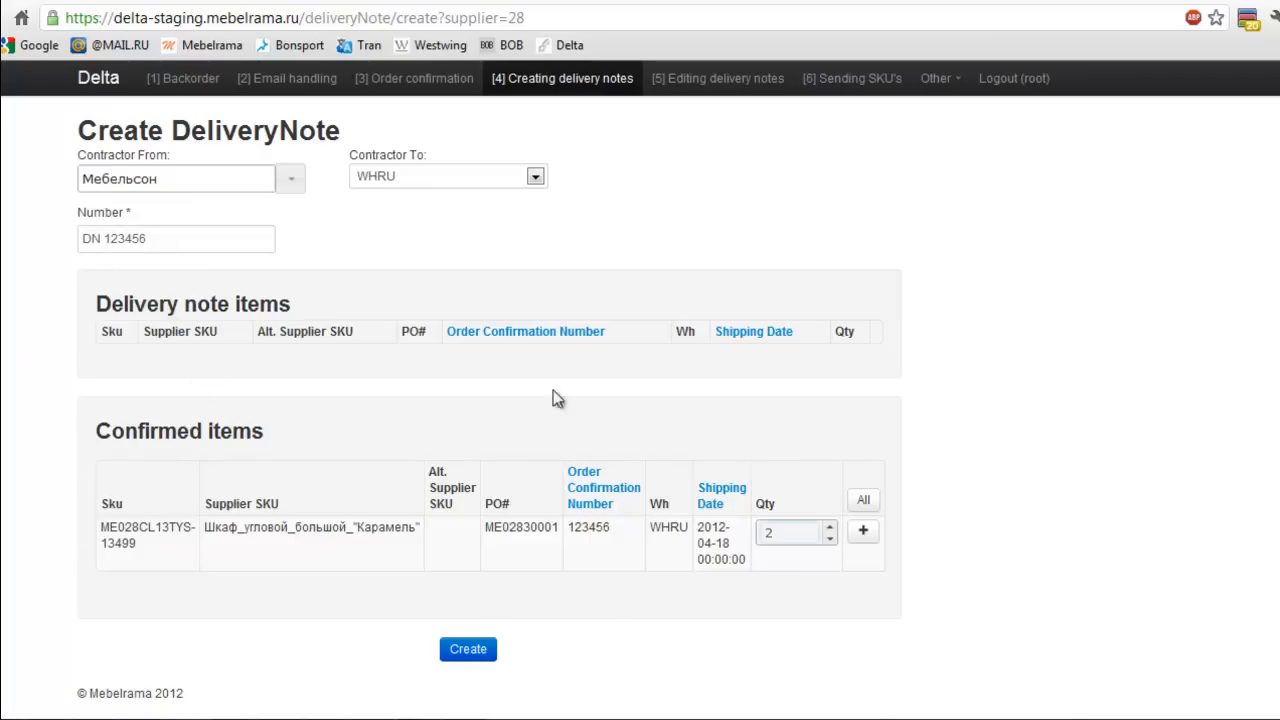
click(866, 531)
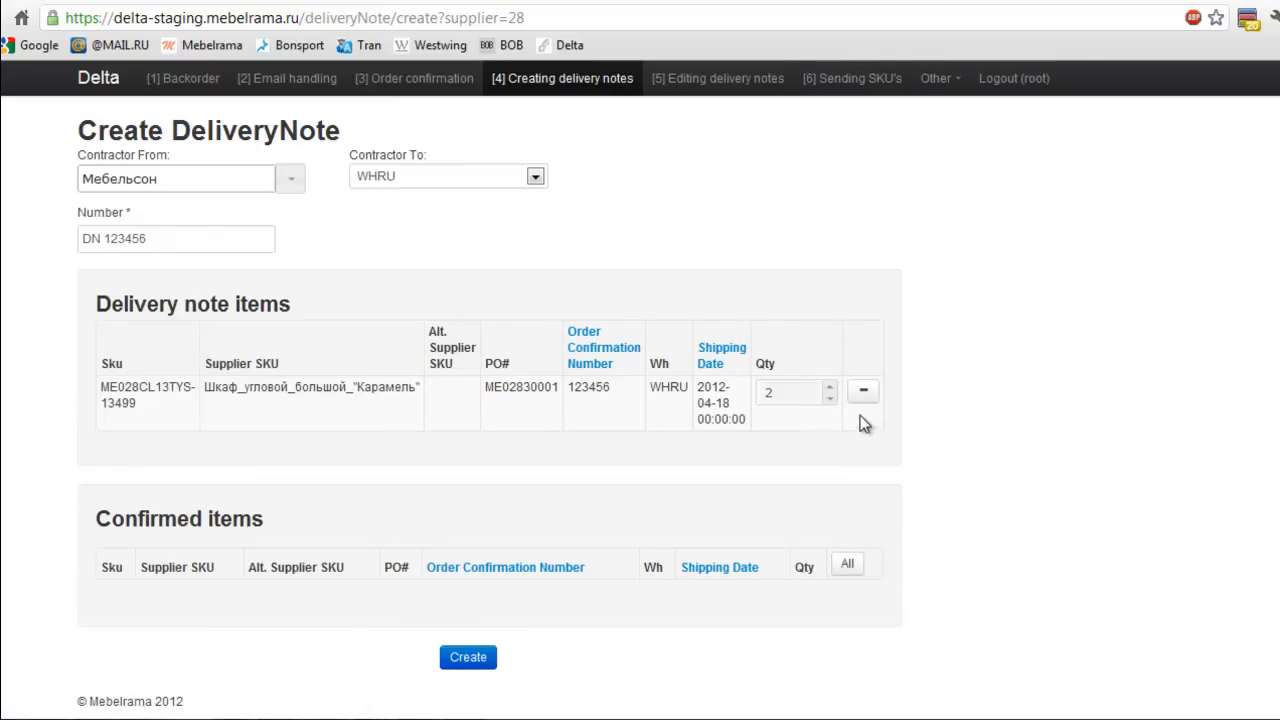
click(470, 658)
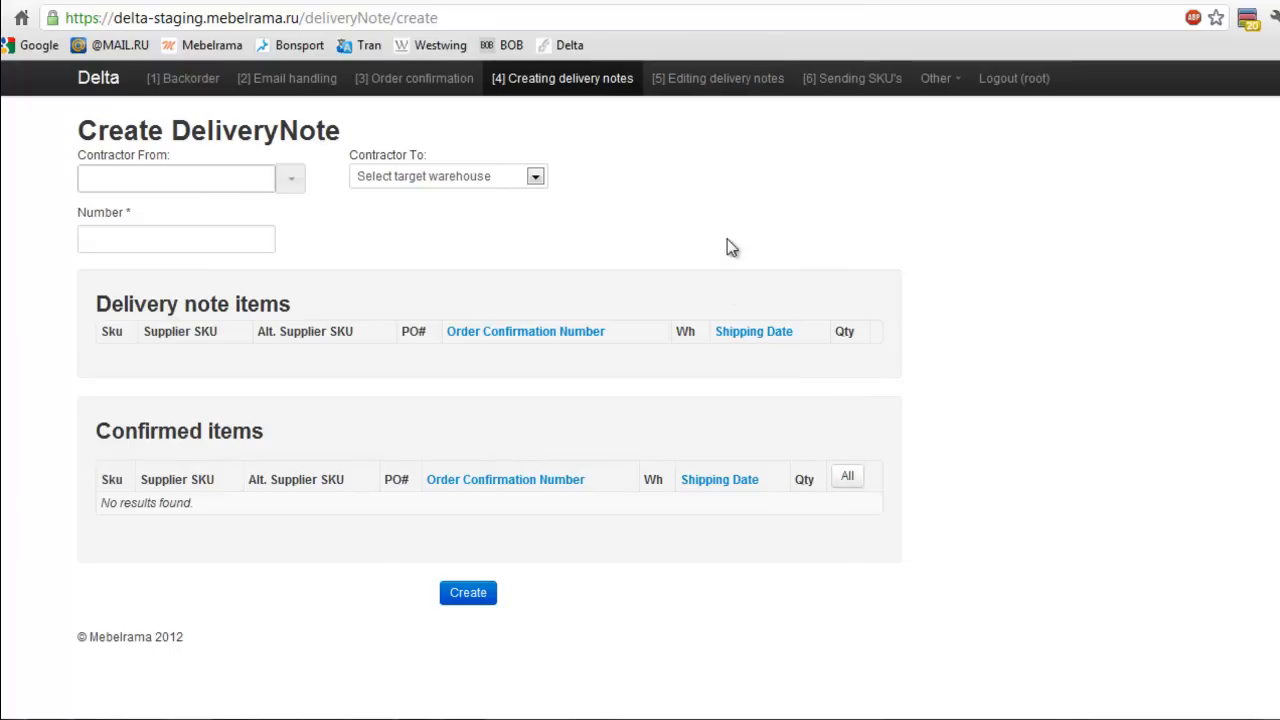
In the delivery notes list, set the state of DN 123456 to Shipped and finally to Delivered.
click(705, 88)
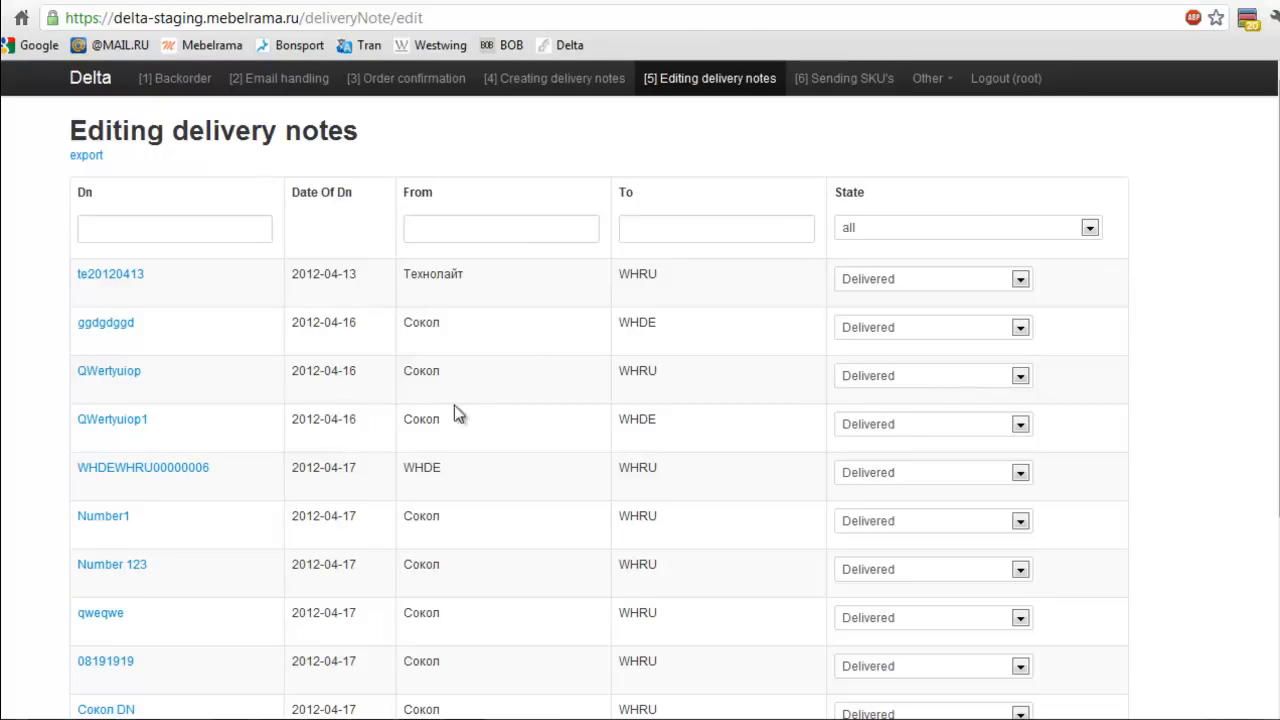
drag(404, 192, 467, 202)
click(466, 195)
drag(619, 192, 668, 198)
click(673, 198)
scroll(543, 337, down, 3)
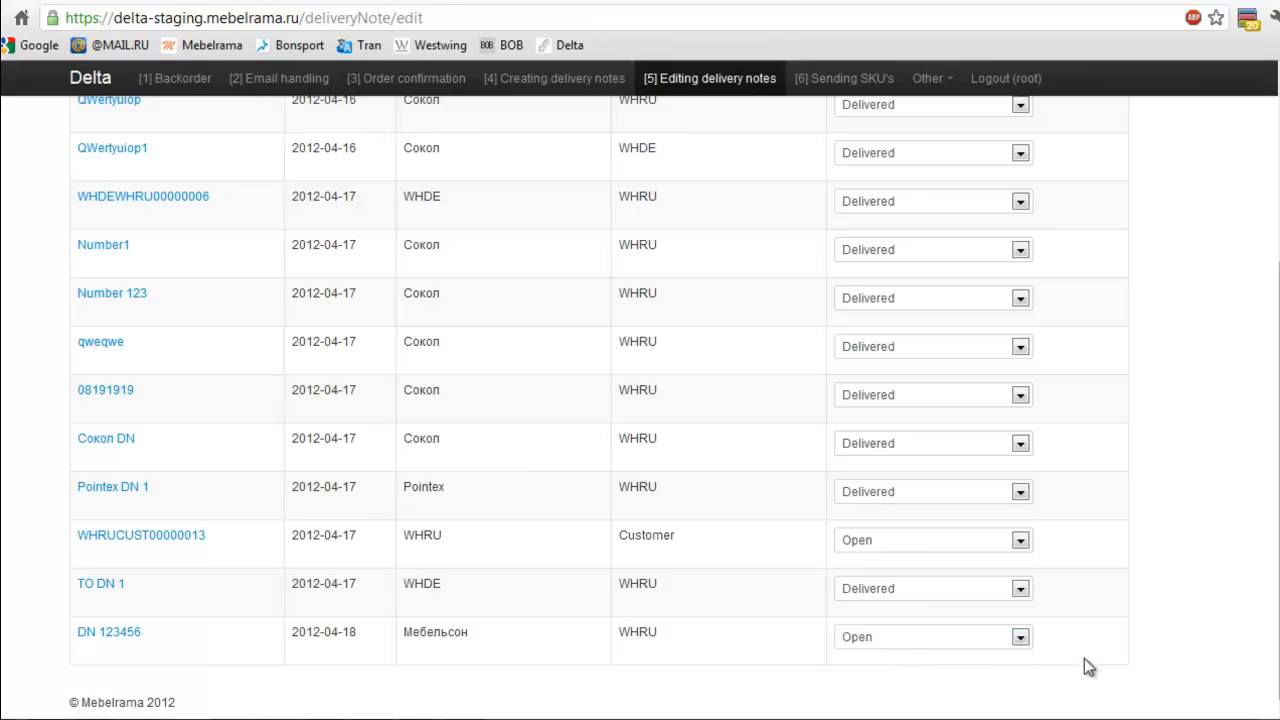
click(1020, 637)
click(940, 569)
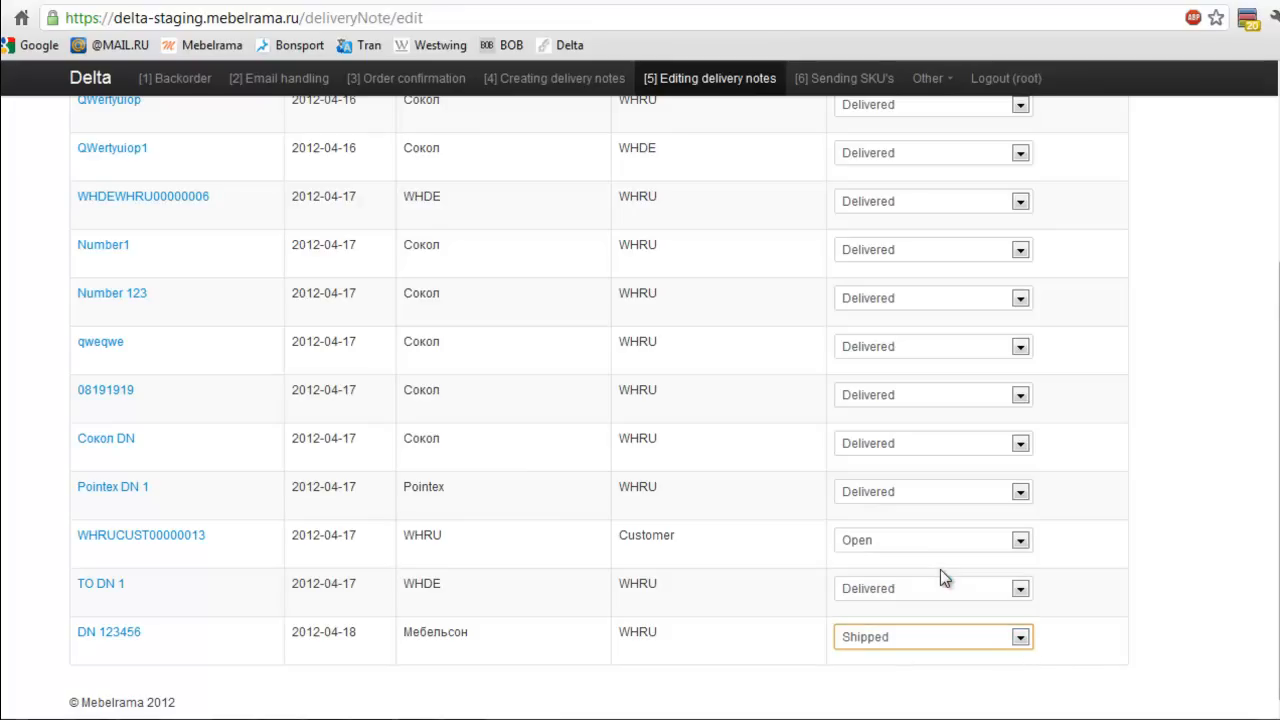
click(1020, 637)
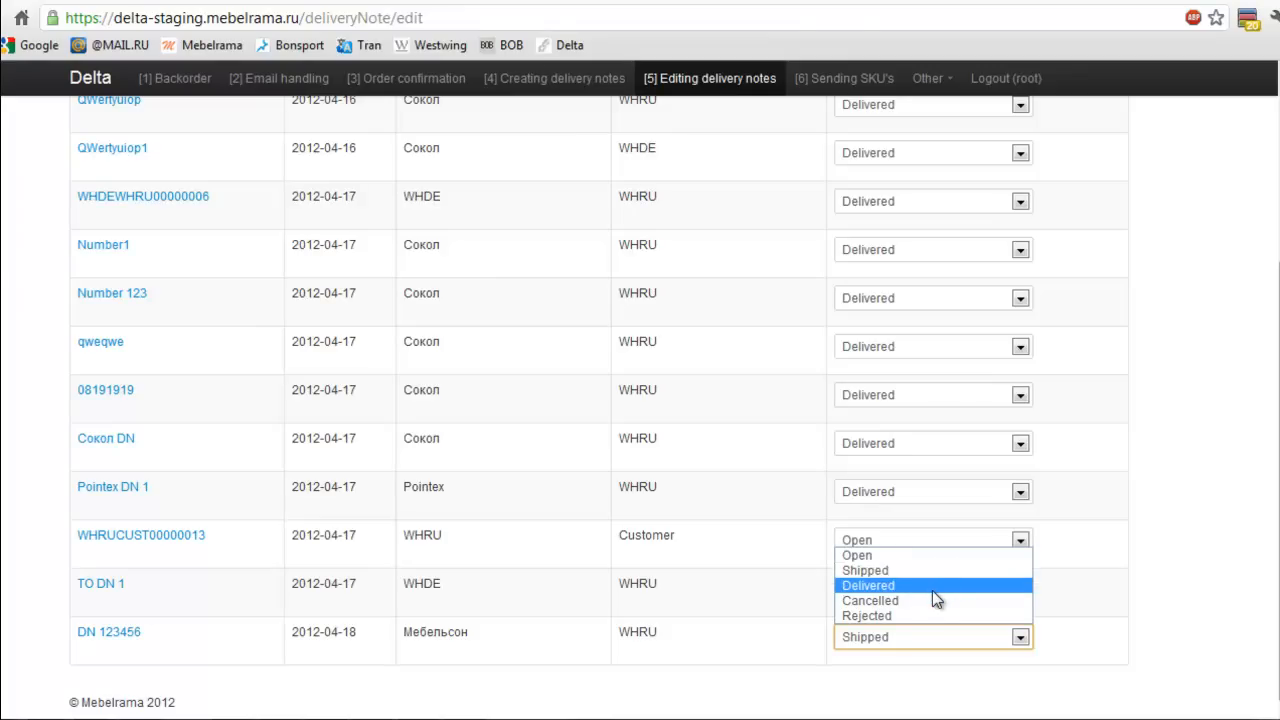
click(927, 587)
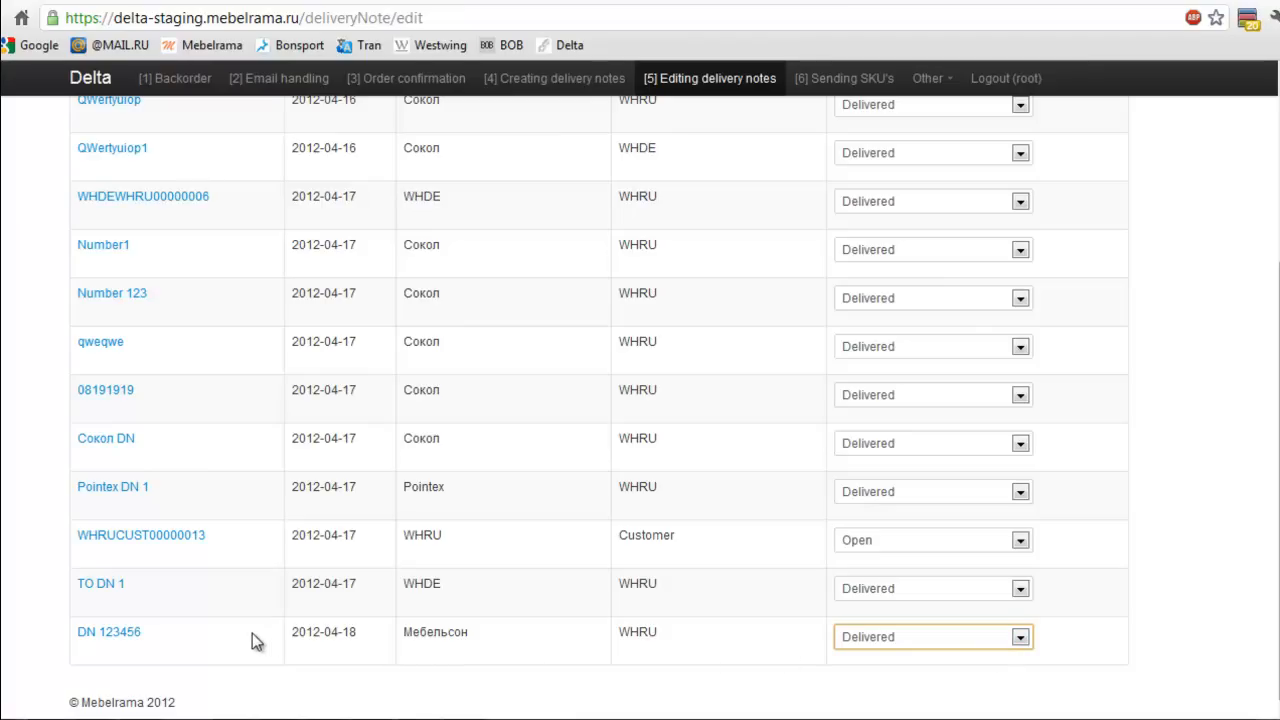
Check the destination warehouse of delivery note DN 123456 in the list.
drag(622, 632, 680, 646)
click(678, 644)
scroll(677, 644, up, 4)
scroll(677, 644, down, 4)
drag(635, 635, 664, 640)
click(664, 640)
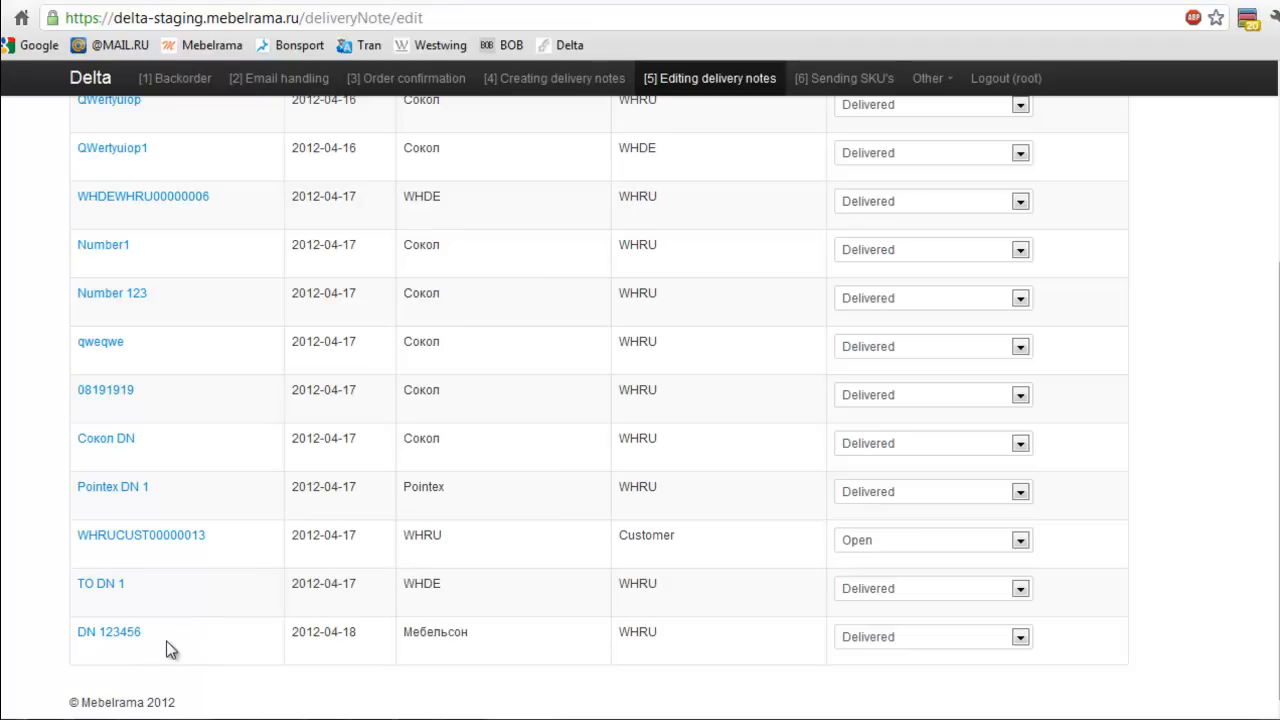
Open delivery note DN 123456 and change its number to DN 12345677 and its date to 2012-04-19.
click(126, 638)
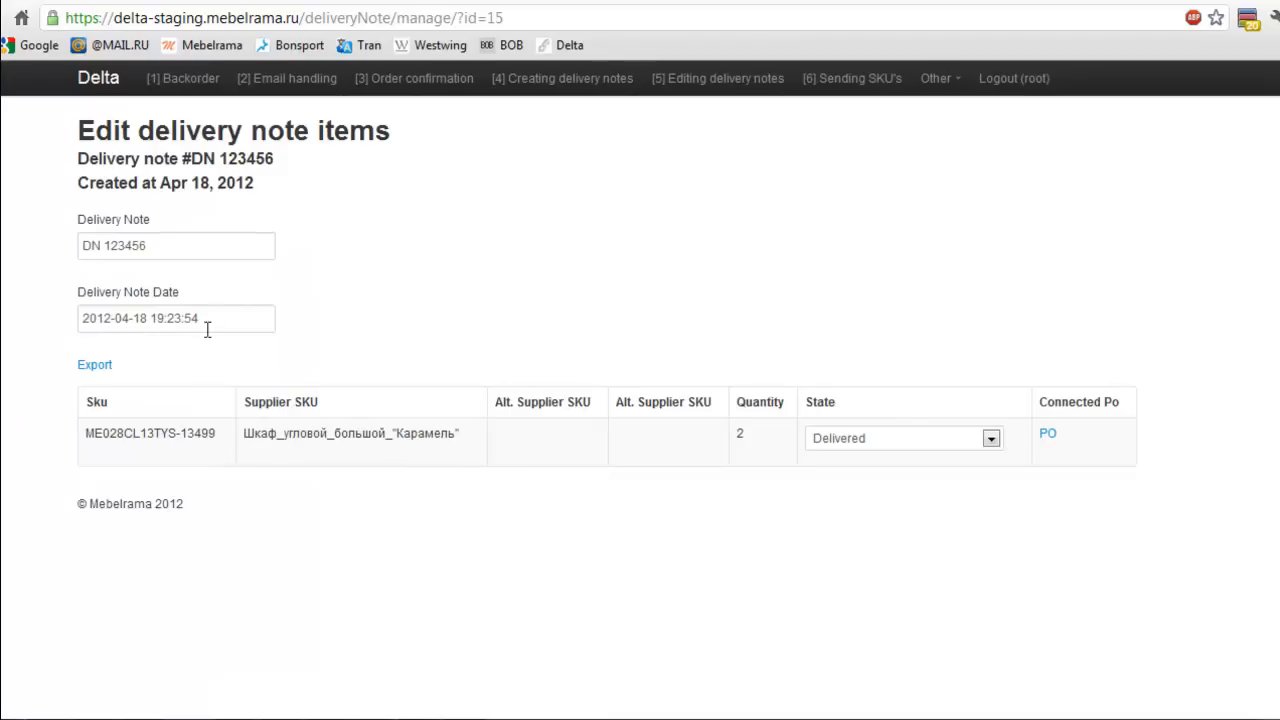
click(209, 248)
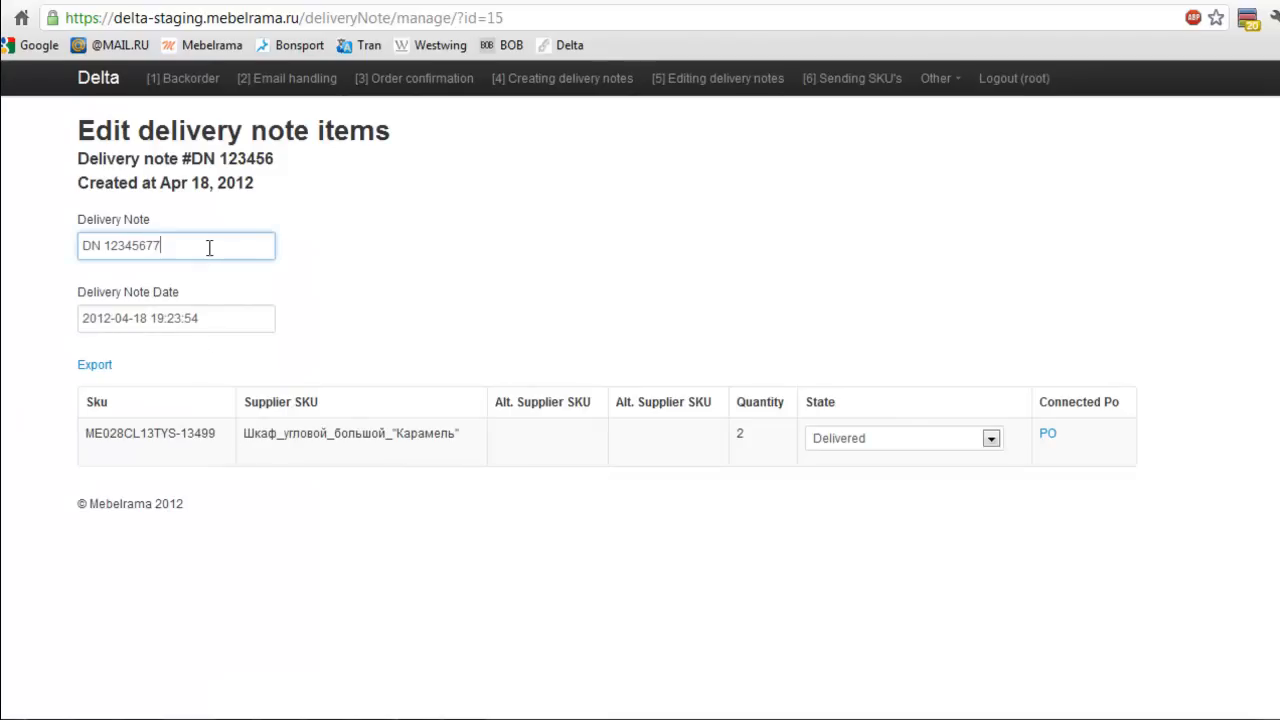
click(211, 316)
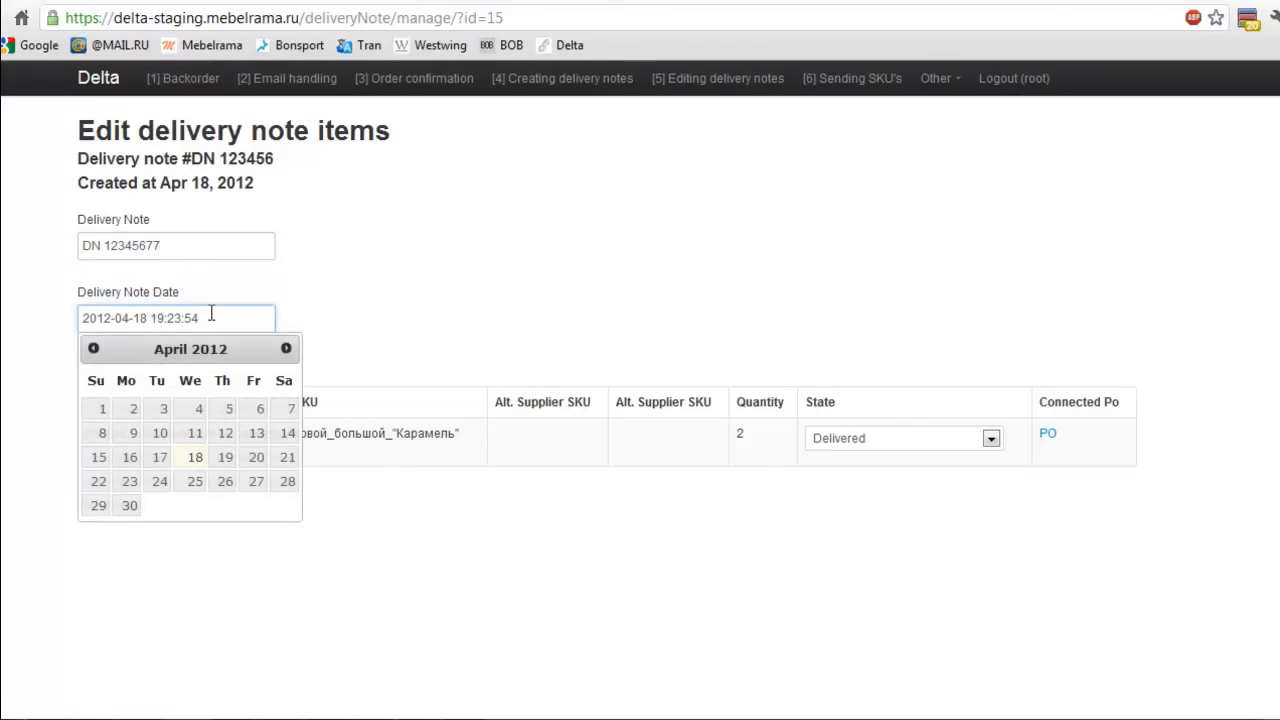
click(225, 457)
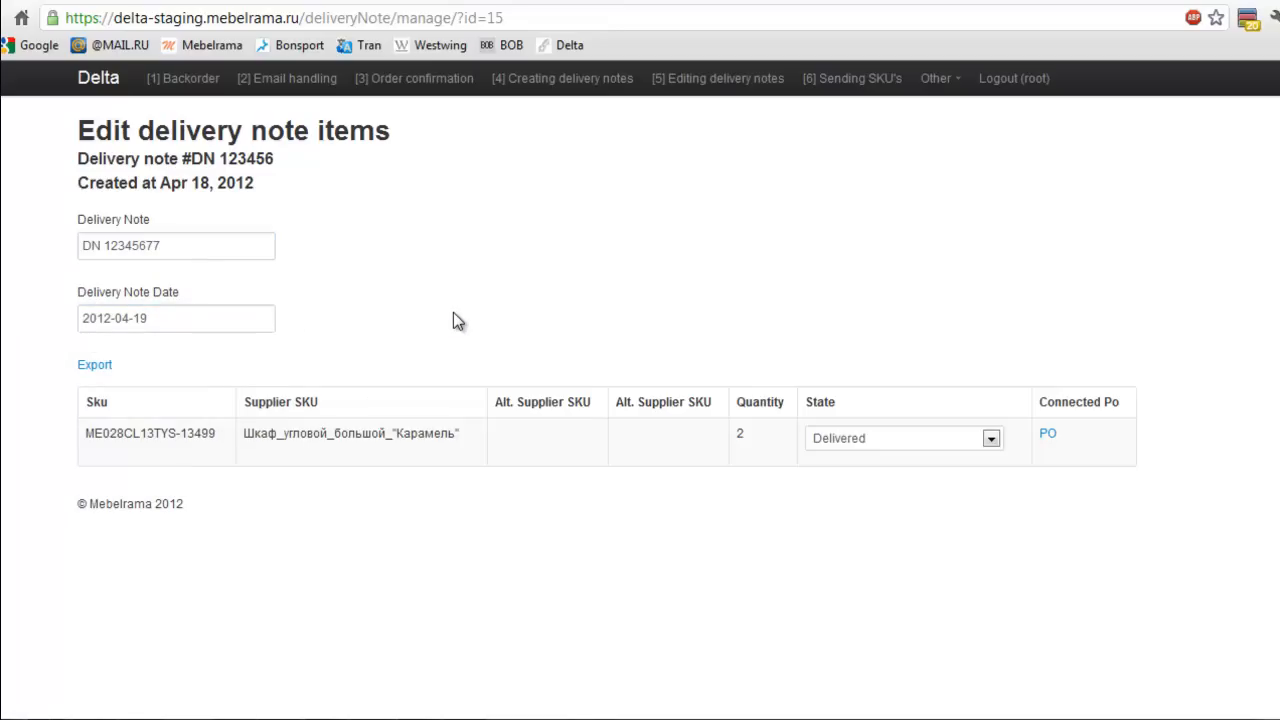
click(990, 439)
click(990, 442)
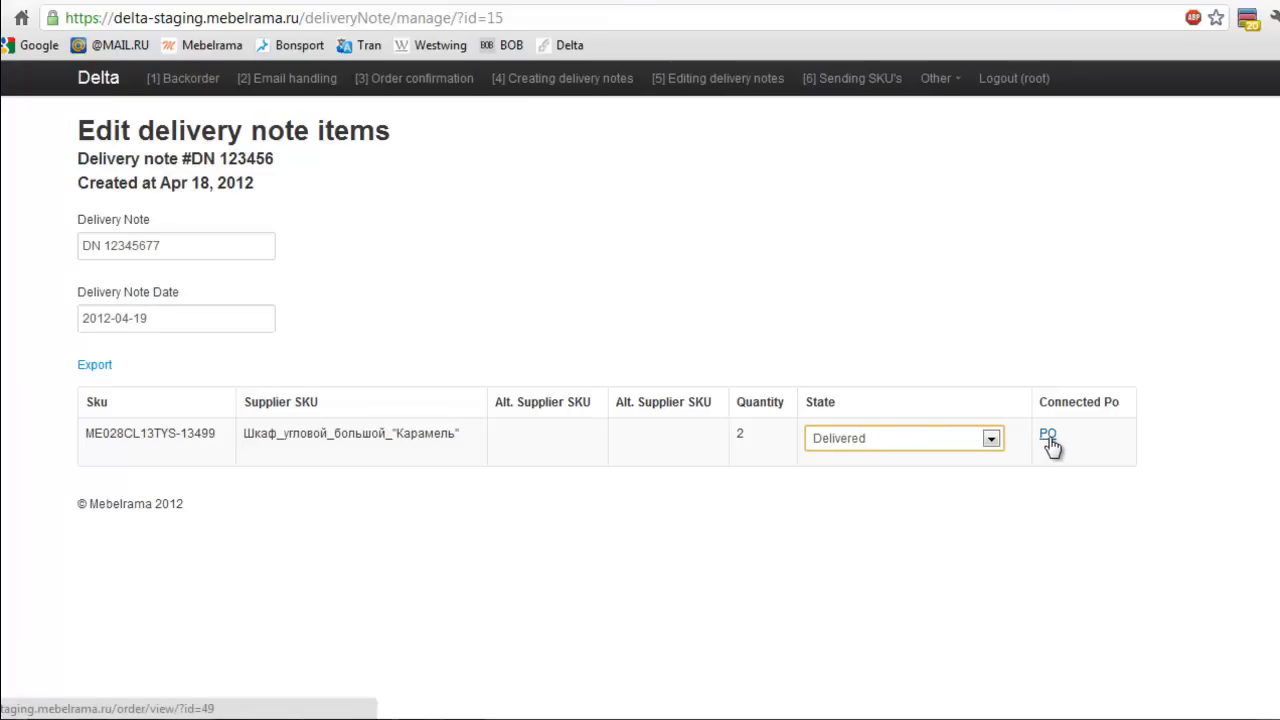
click(797, 592)
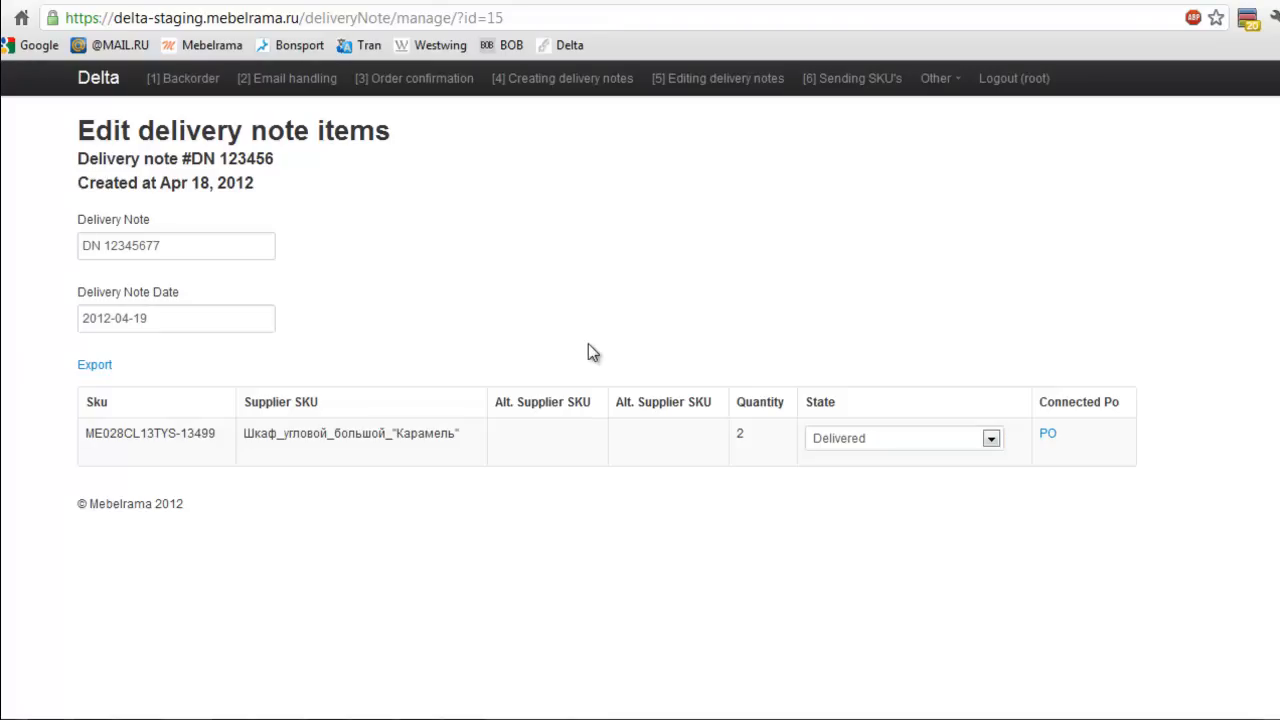
Open the Products list and look through its first page of products.
click(943, 82)
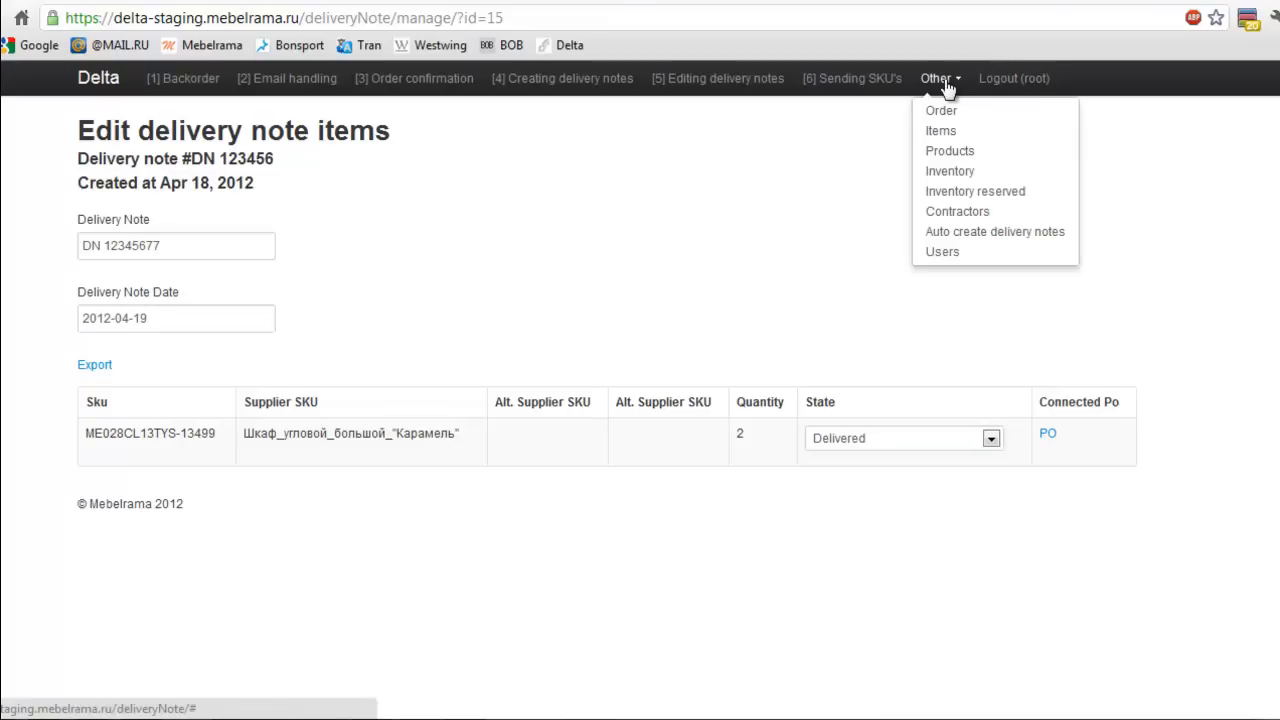
click(969, 152)
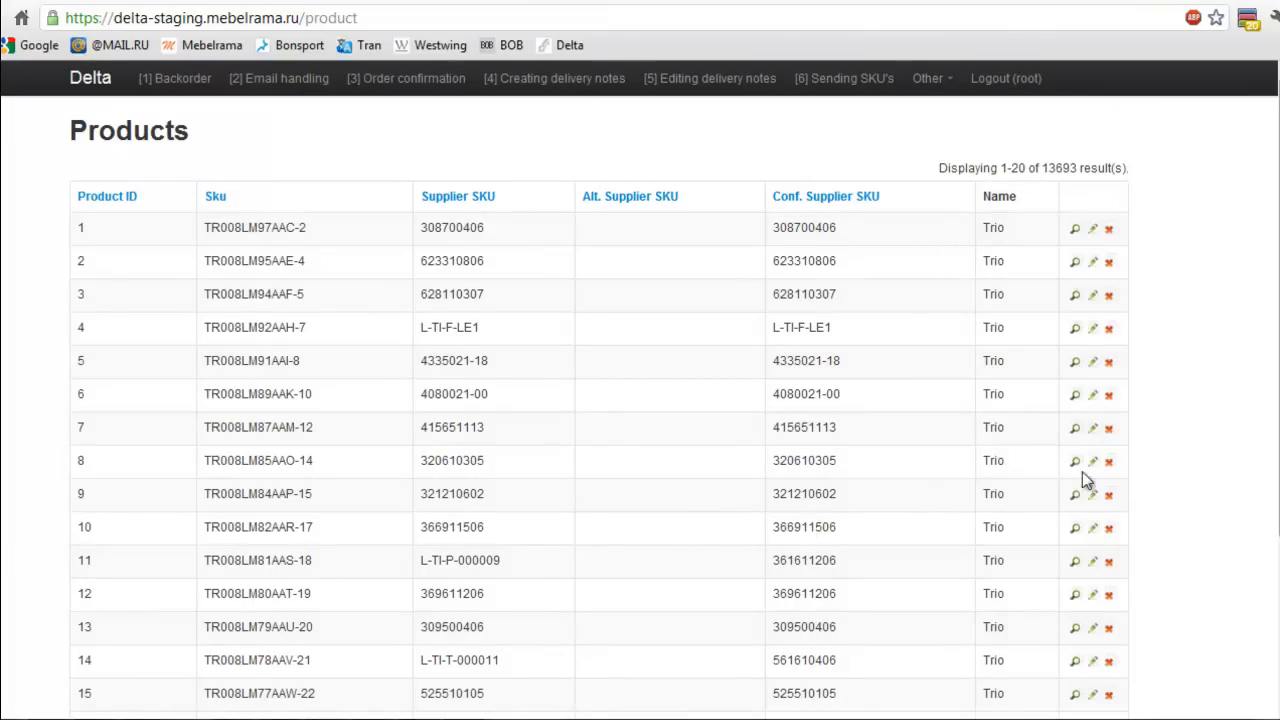
scroll(1208, 443, down, 2)
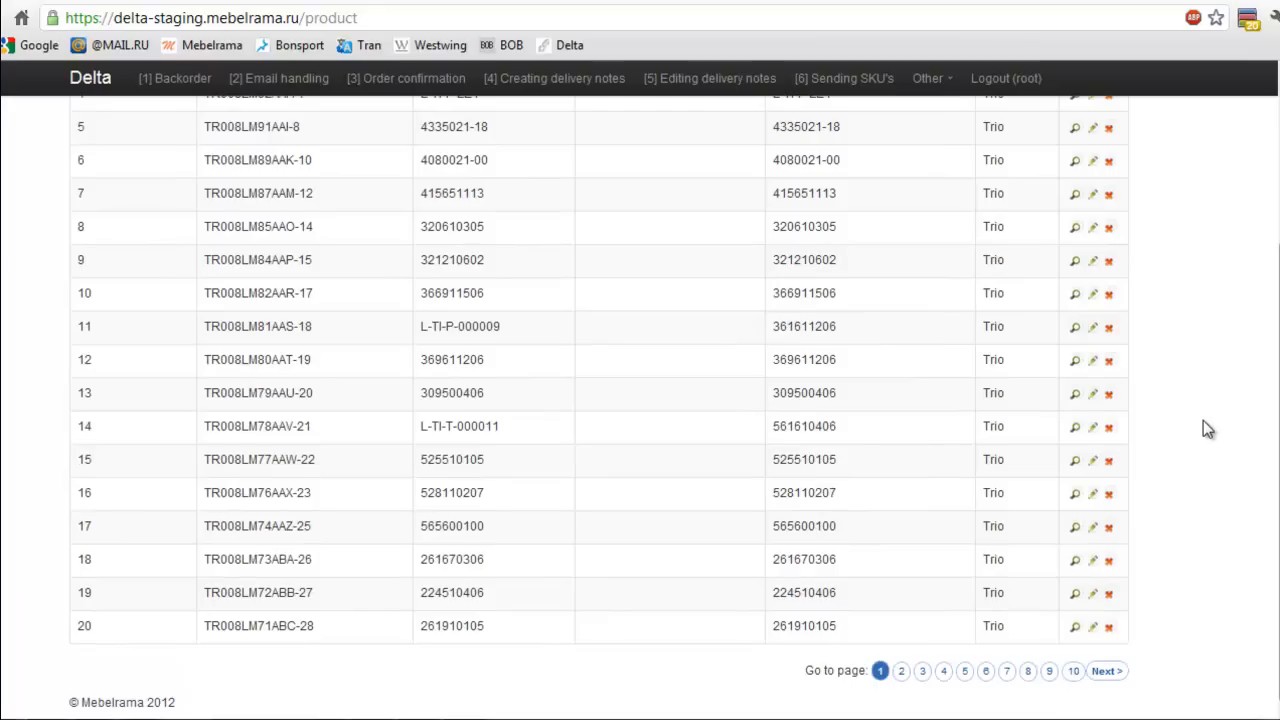
scroll(1206, 422, up, 2)
Open the purchase order items list and review the details and state history of item 1.
click(930, 78)
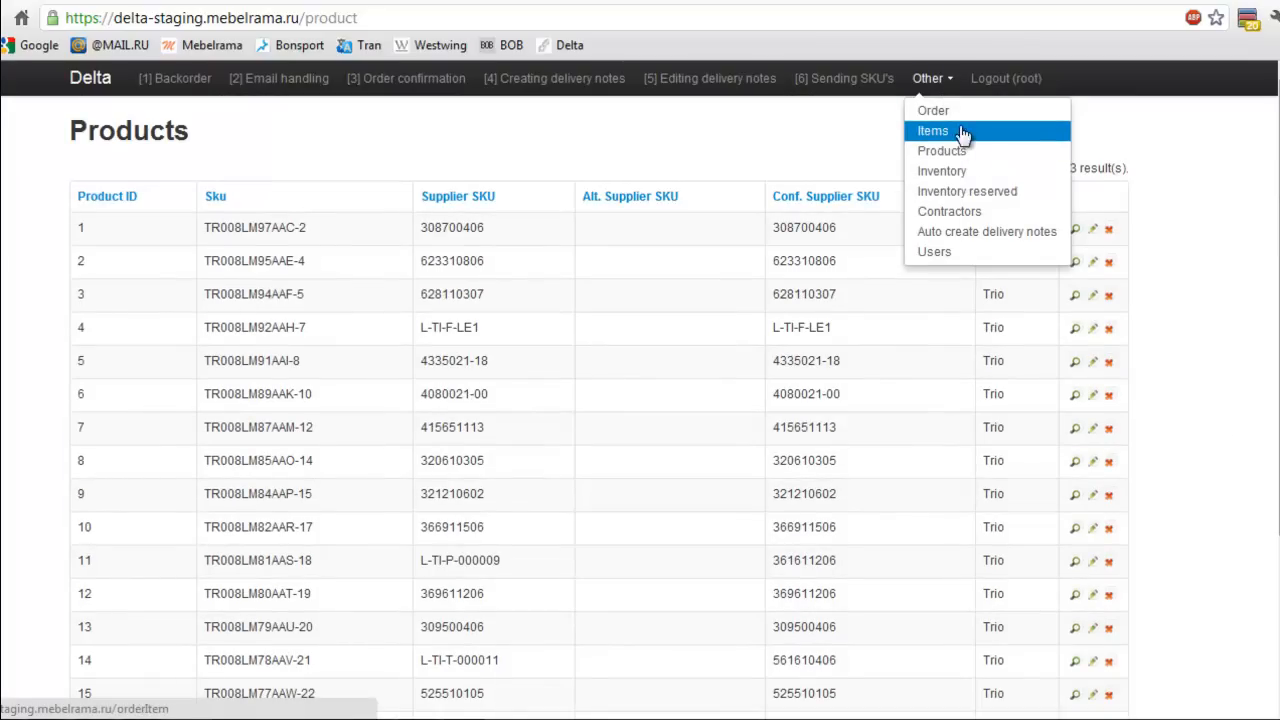
click(960, 133)
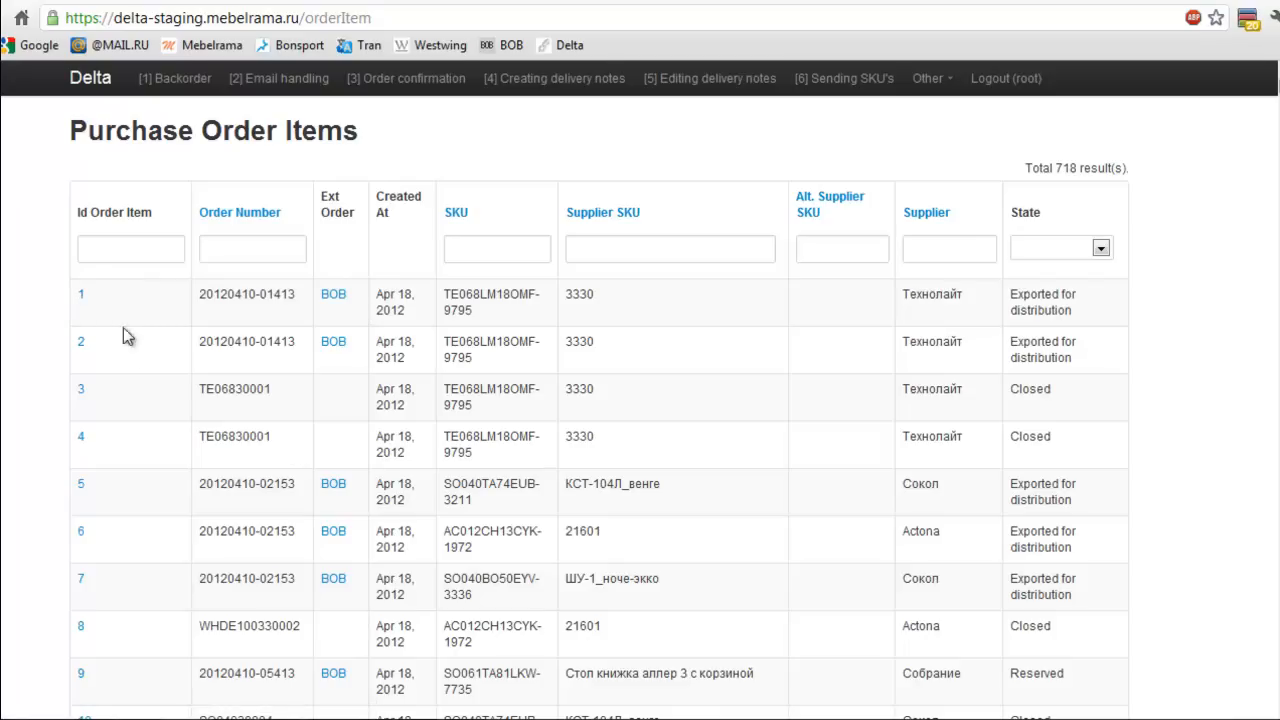
click(82, 298)
scroll(611, 457, down, 1)
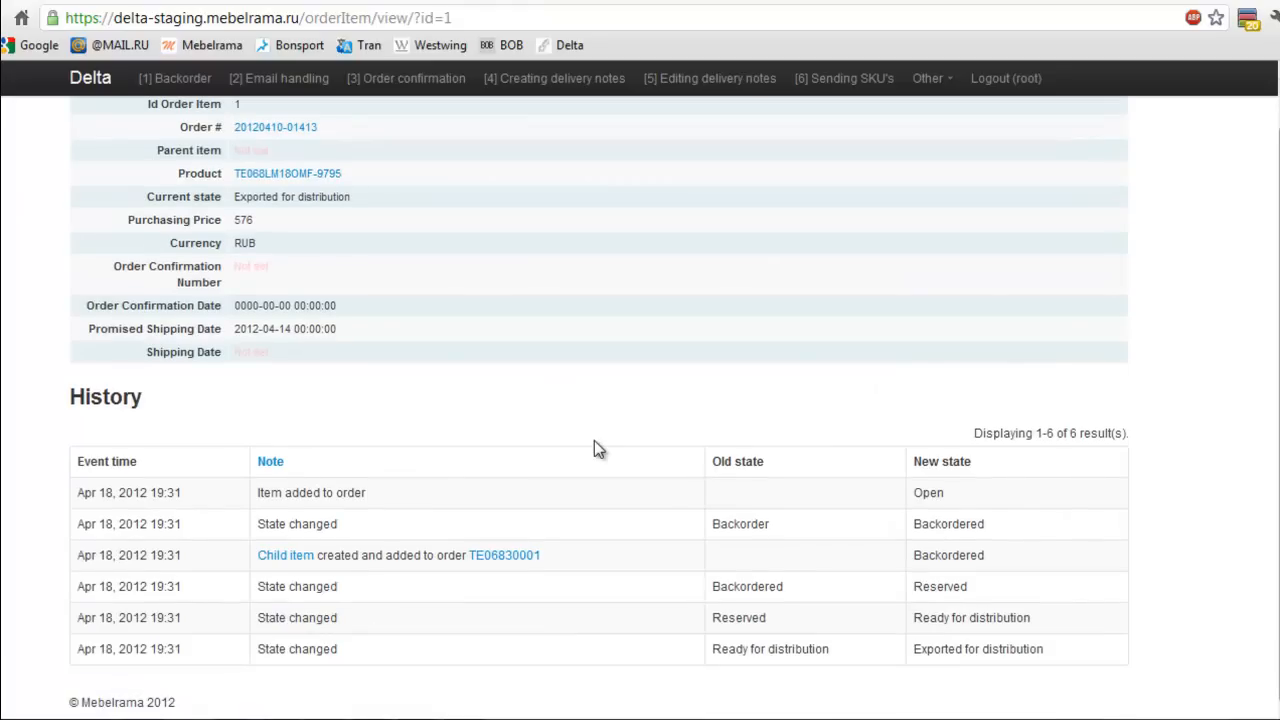
scroll(595, 448, up, 1)
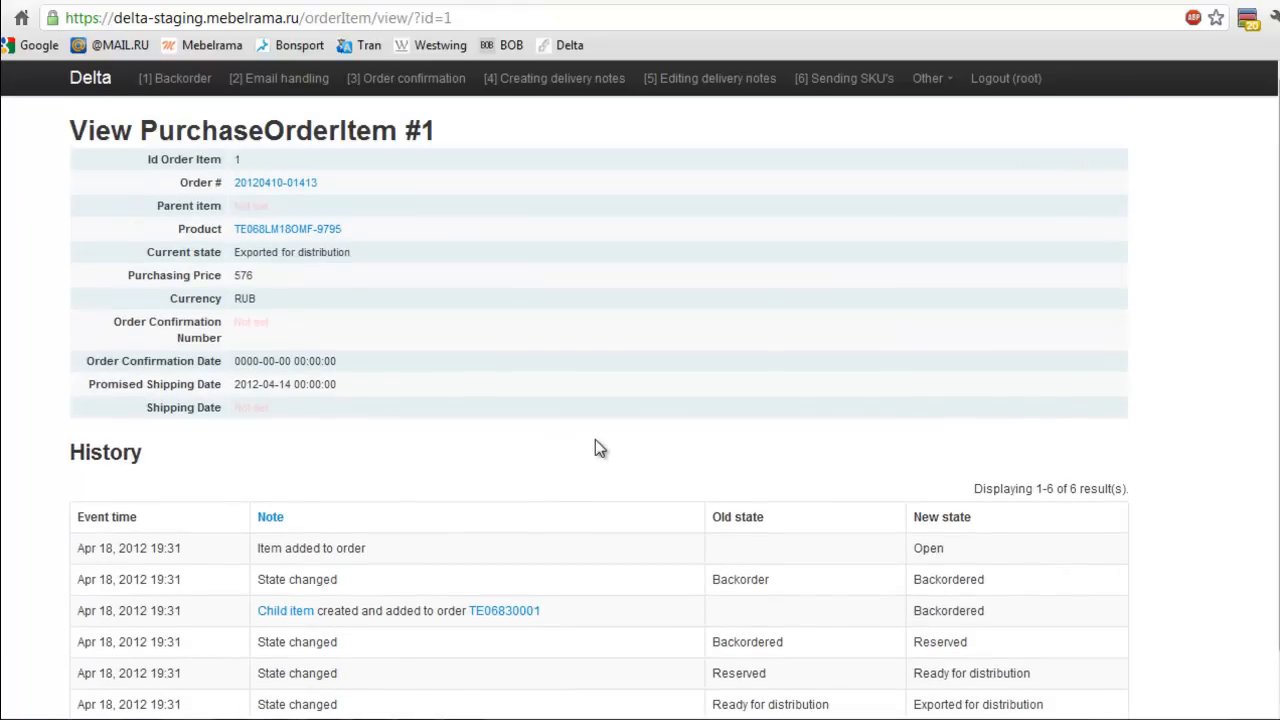
scroll(587, 450, down, 1)
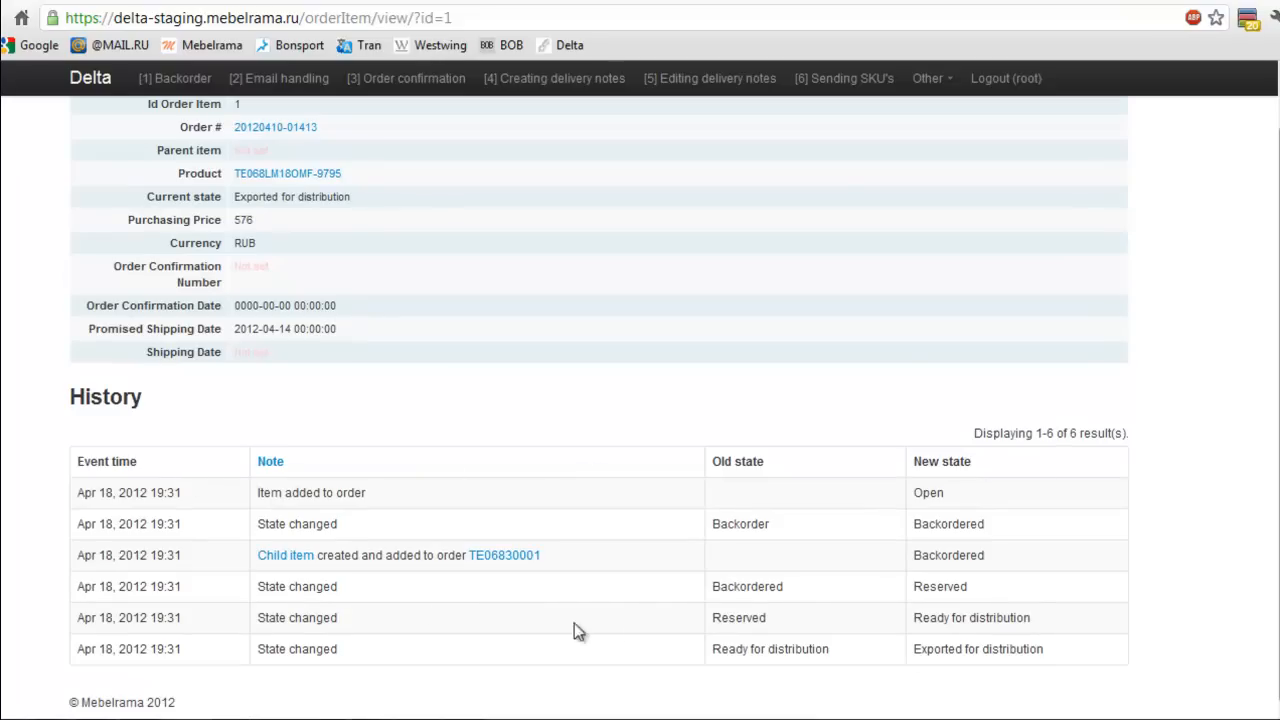
scroll(680, 586, up, 1)
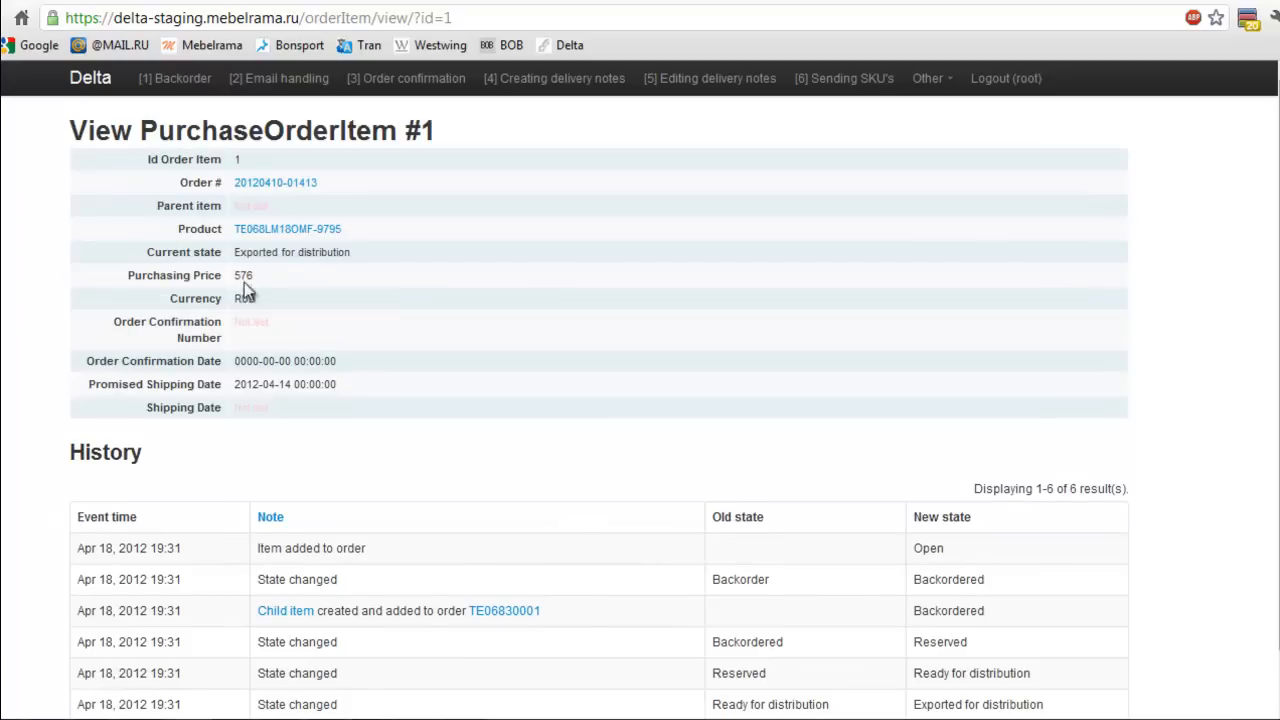
Check the product record linked to item 1 and return to the purchase order items list.
click(262, 230)
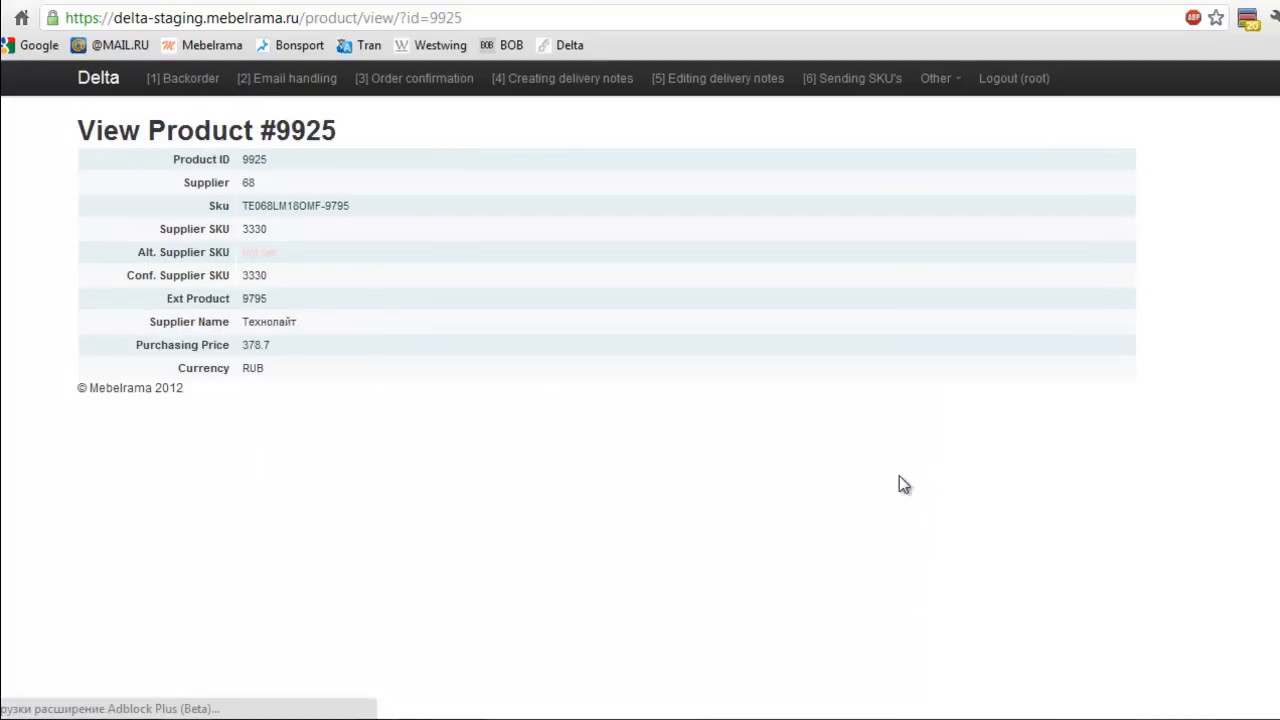
click(1, 18)
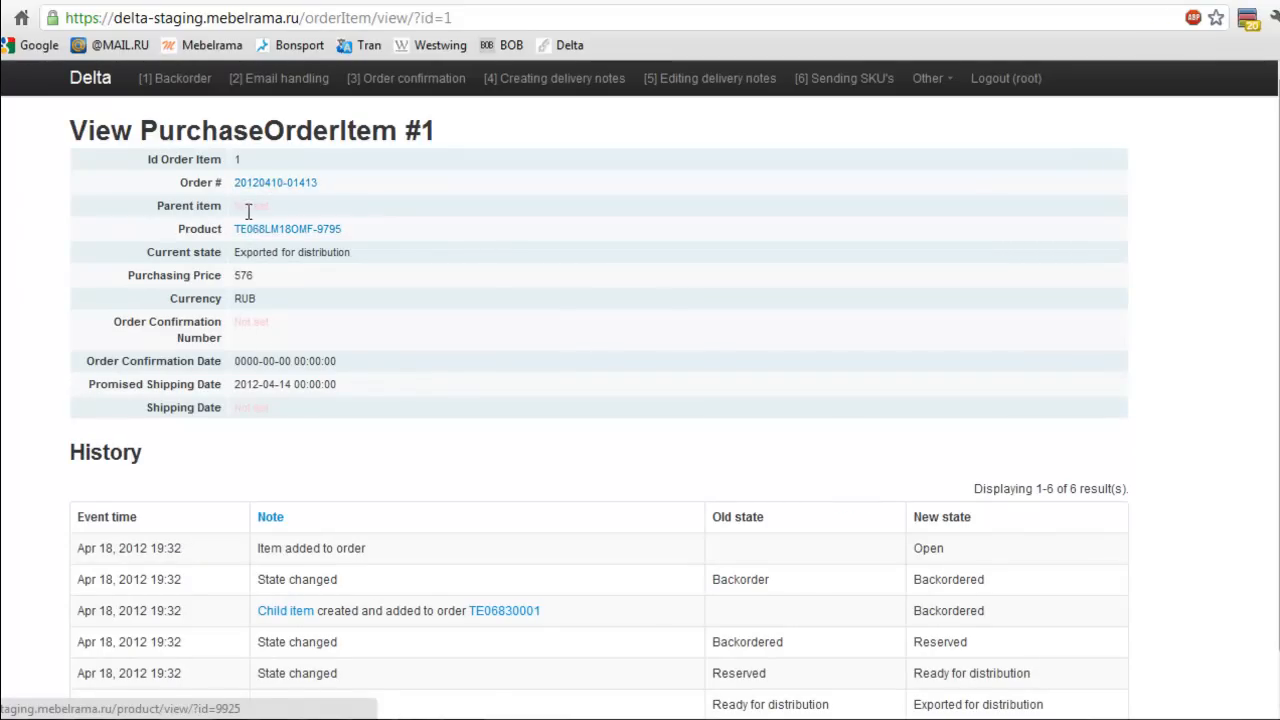
key(alt+Left)
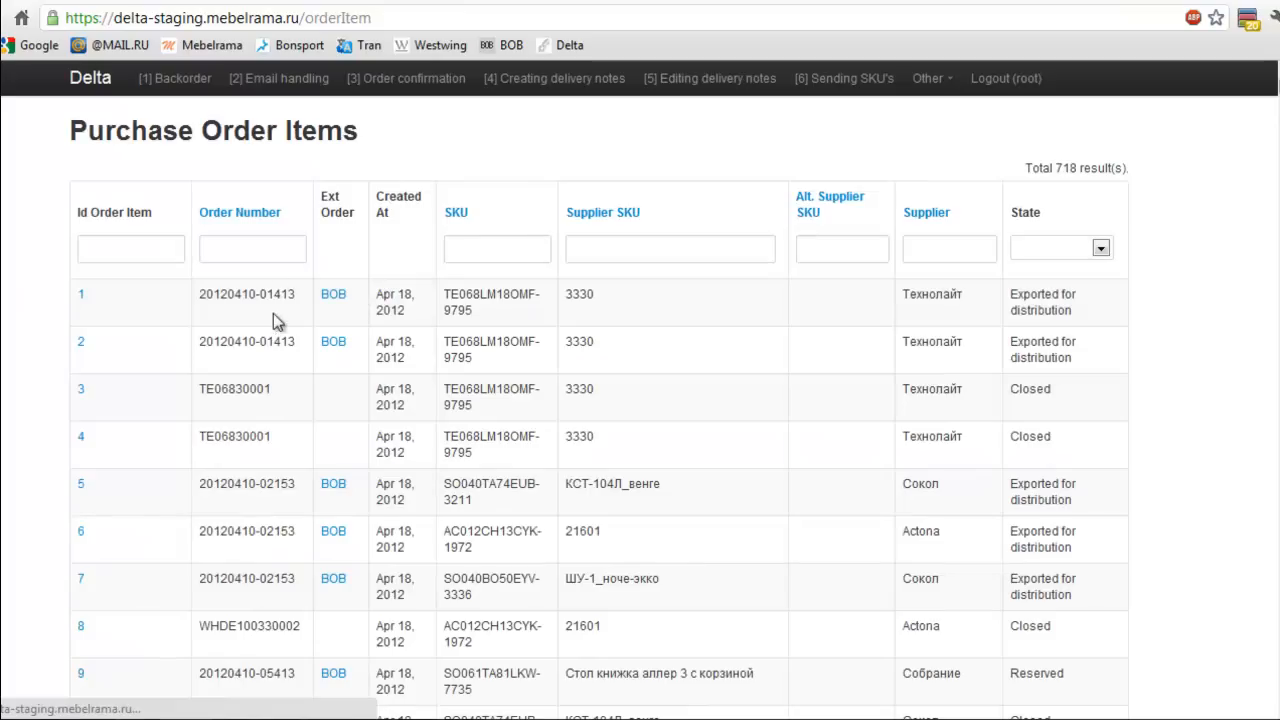
Open purchase order item 4, check its parent item and return to item 4.
click(81, 437)
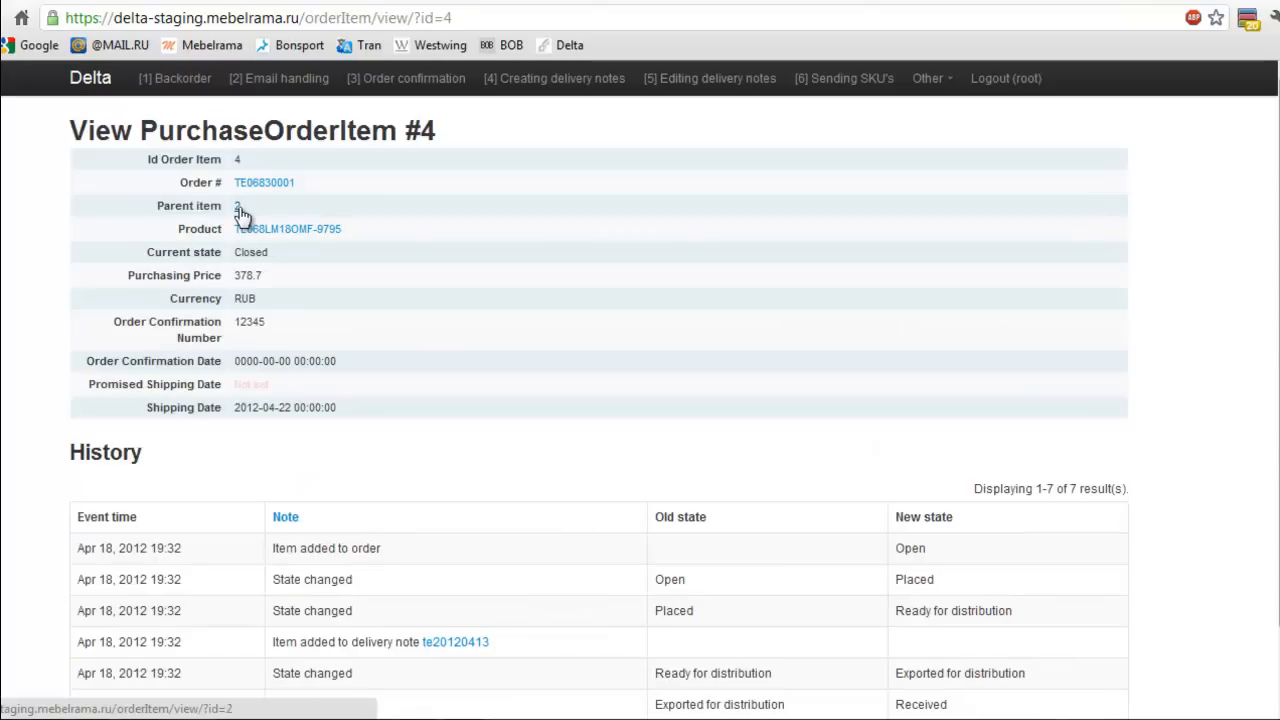
click(238, 208)
key(alt+Left)
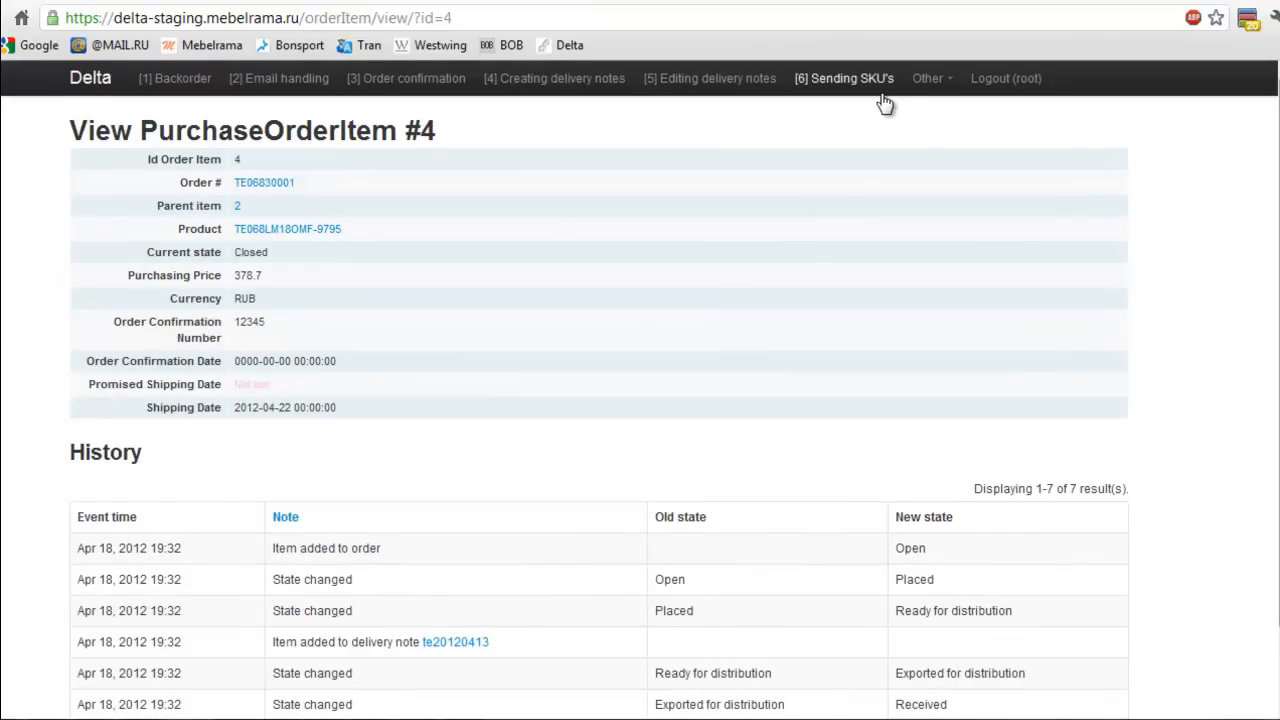
Open the Orders list and look through all the customer orders.
click(932, 80)
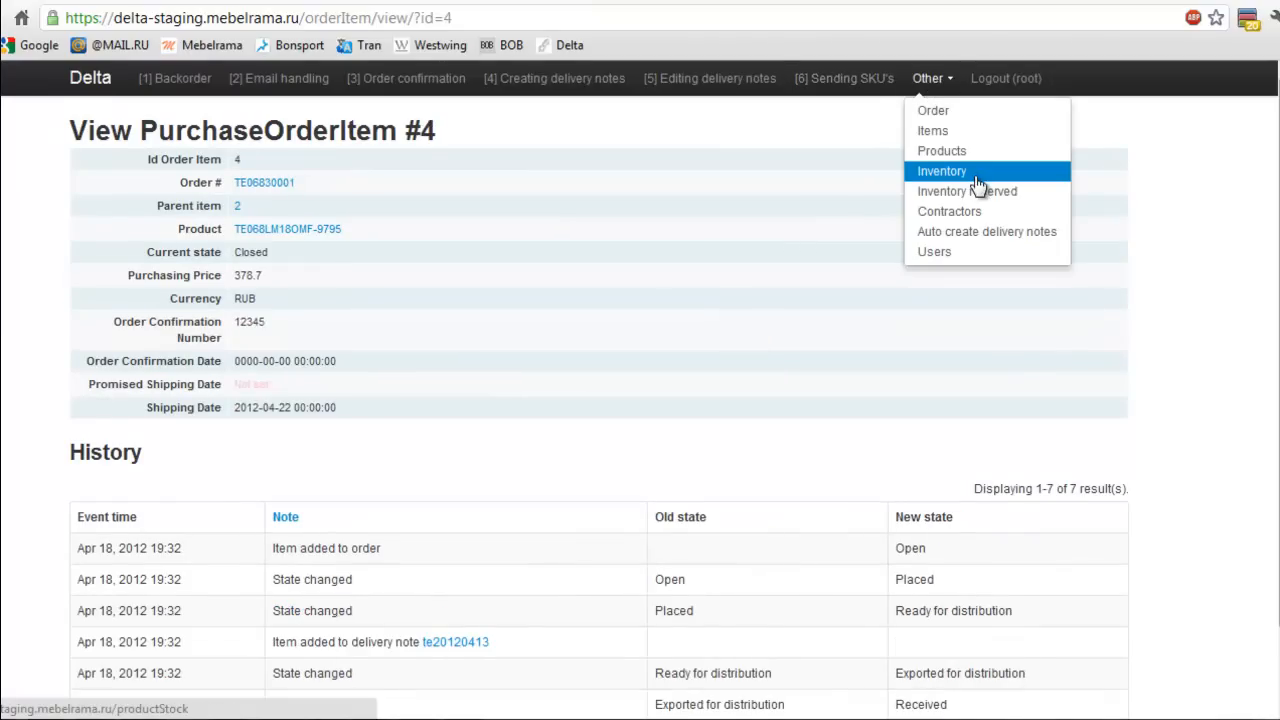
click(935, 110)
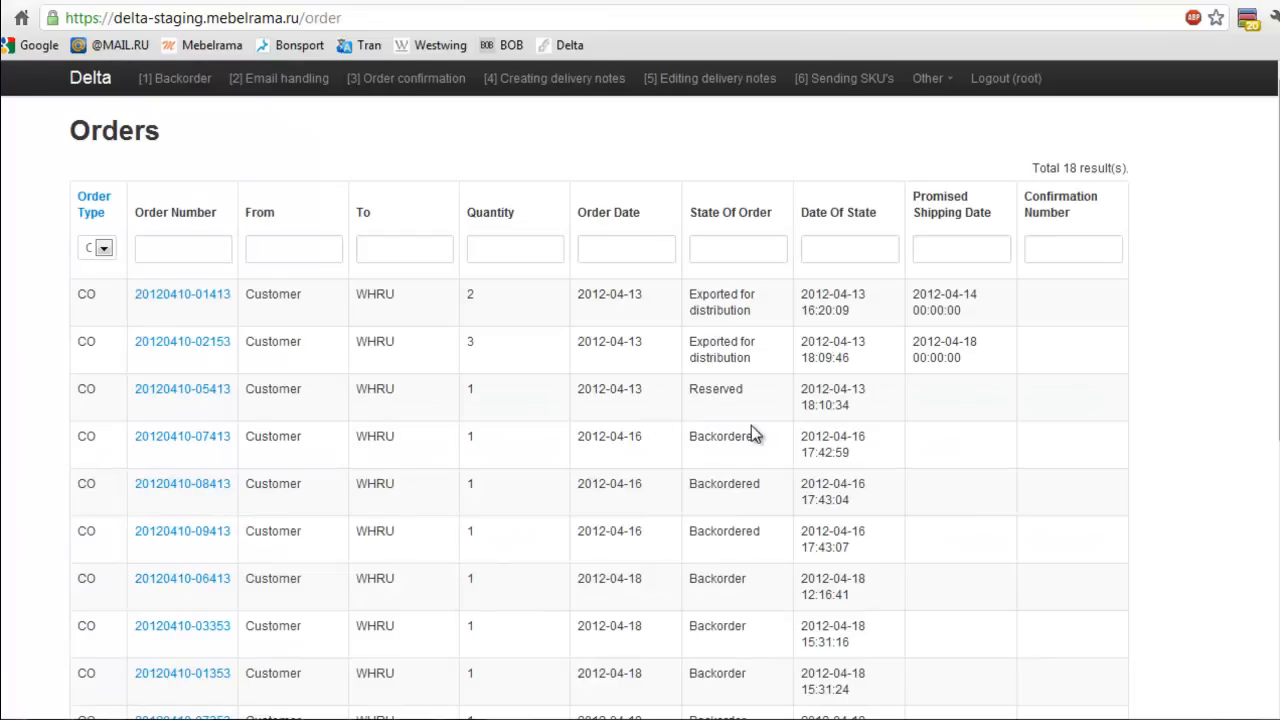
scroll(1000, 470, down, 5)
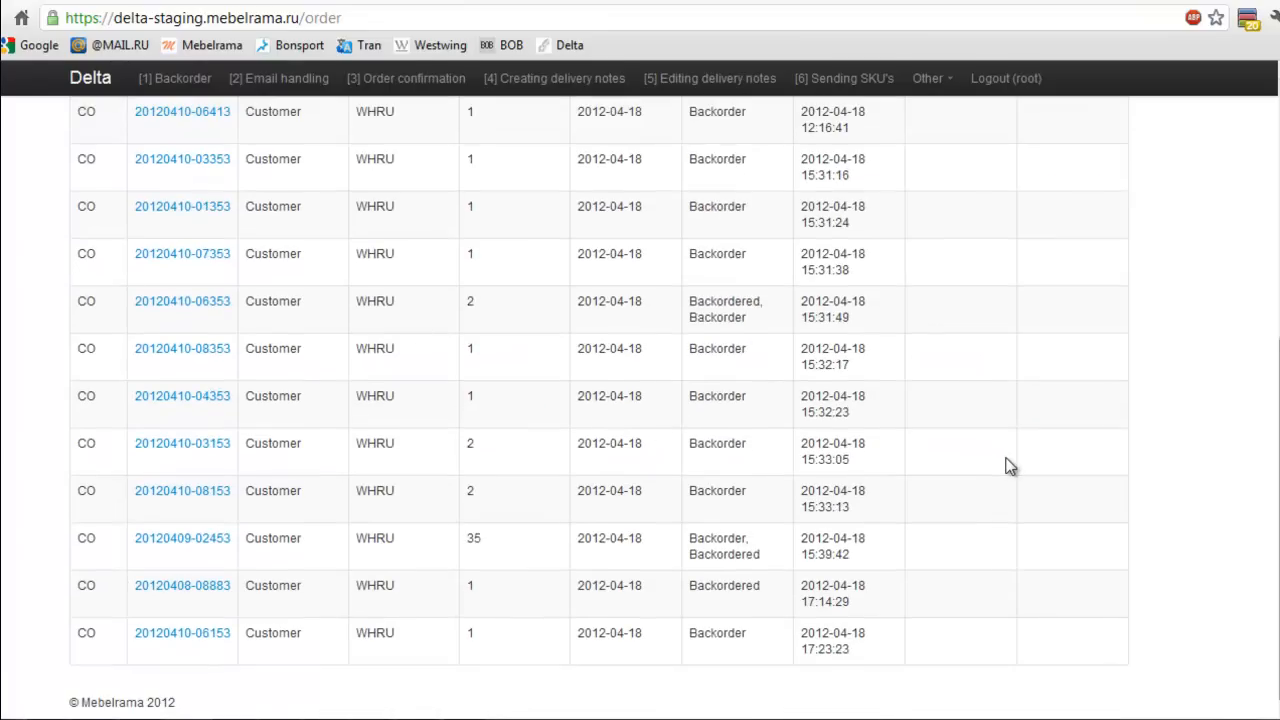
scroll(1010, 450, up, 5)
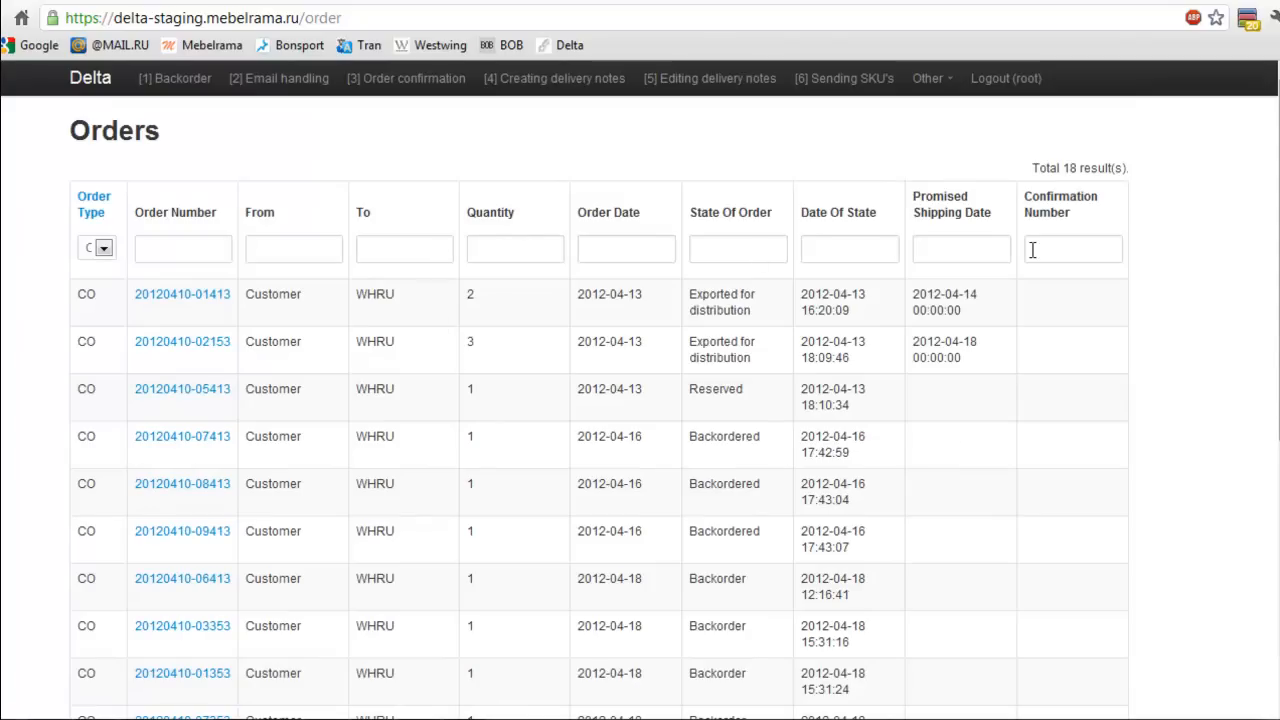
Filter the orders list by each order type (TO, CO, PO and IO), ending on PO.
click(104, 248)
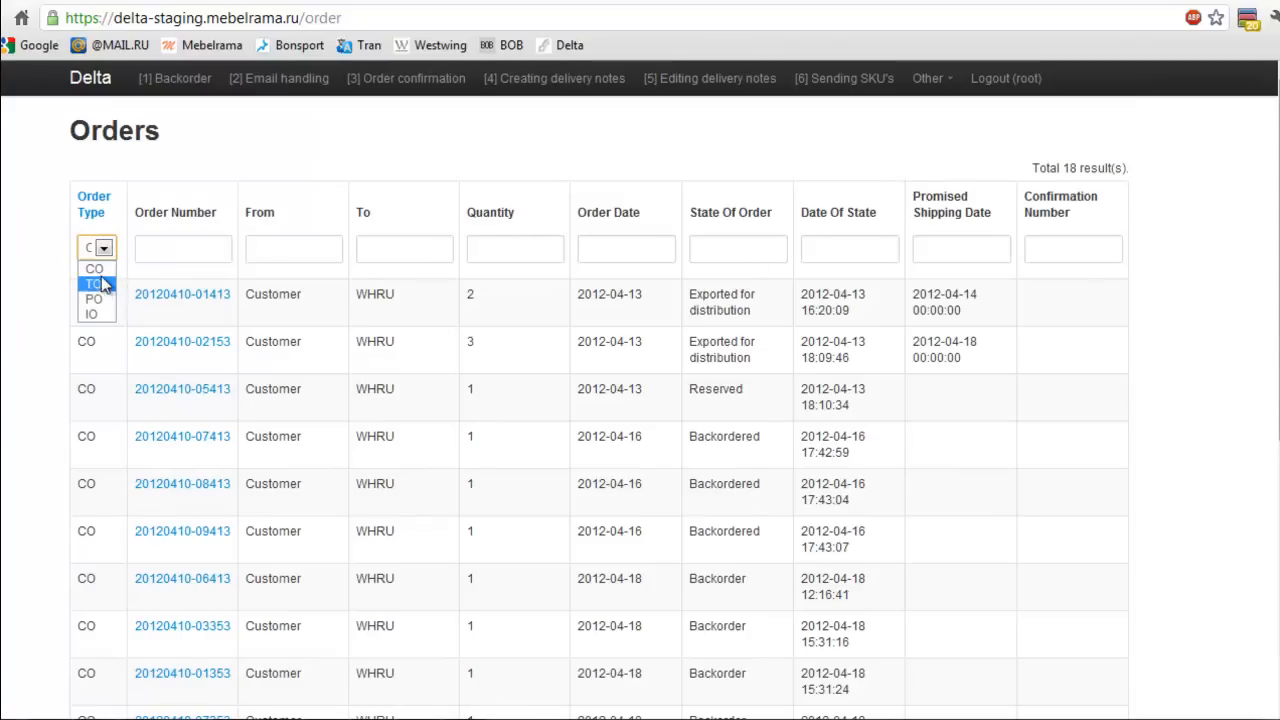
click(98, 284)
click(112, 248)
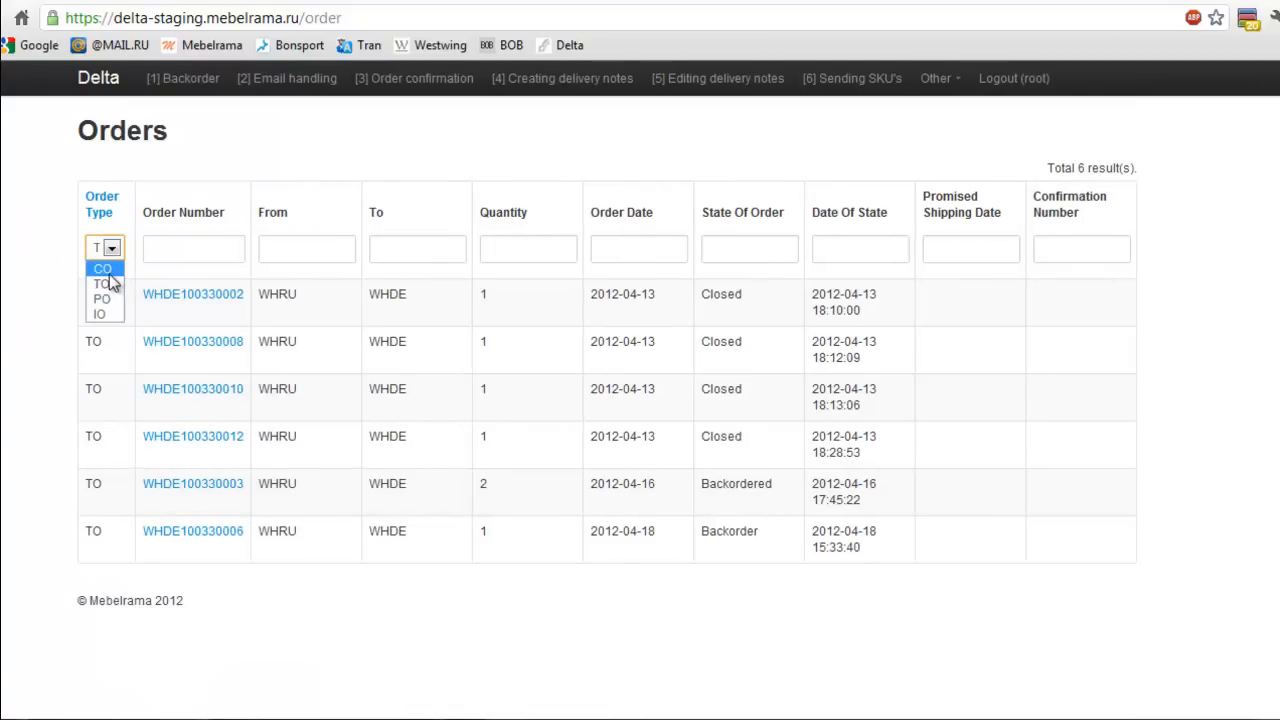
click(106, 271)
click(104, 248)
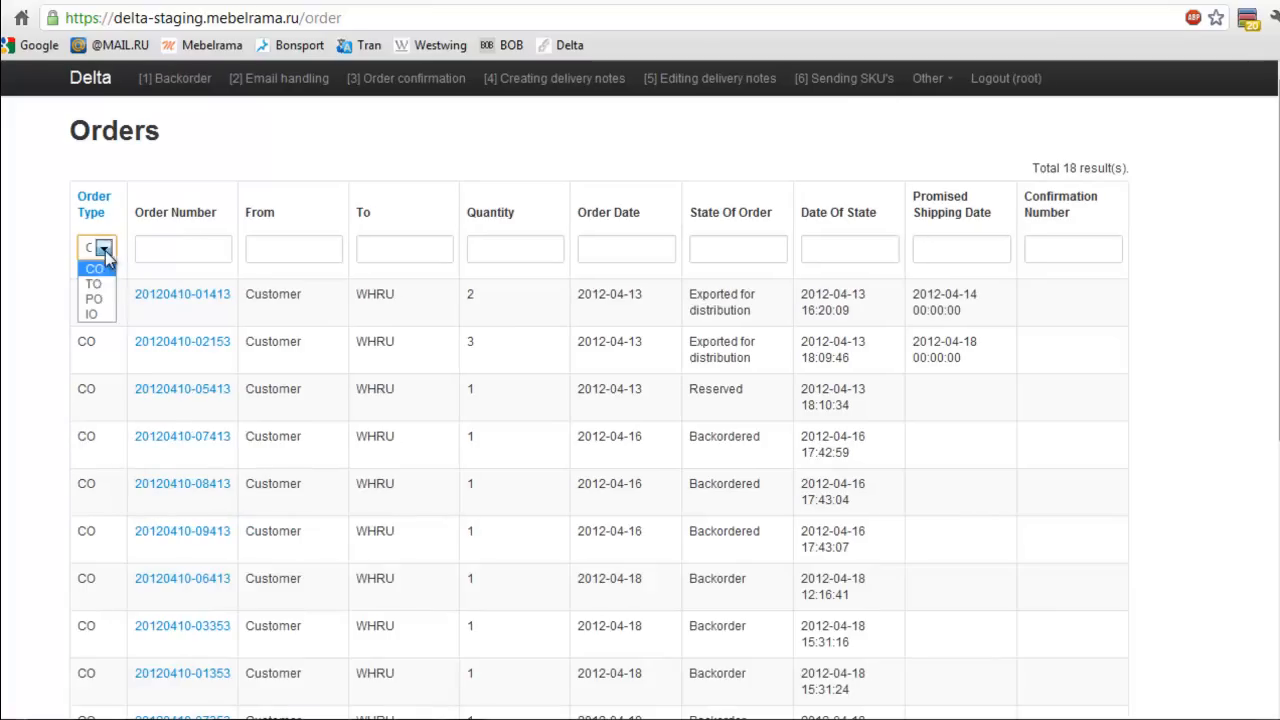
click(97, 285)
click(108, 248)
click(99, 299)
click(110, 249)
click(97, 313)
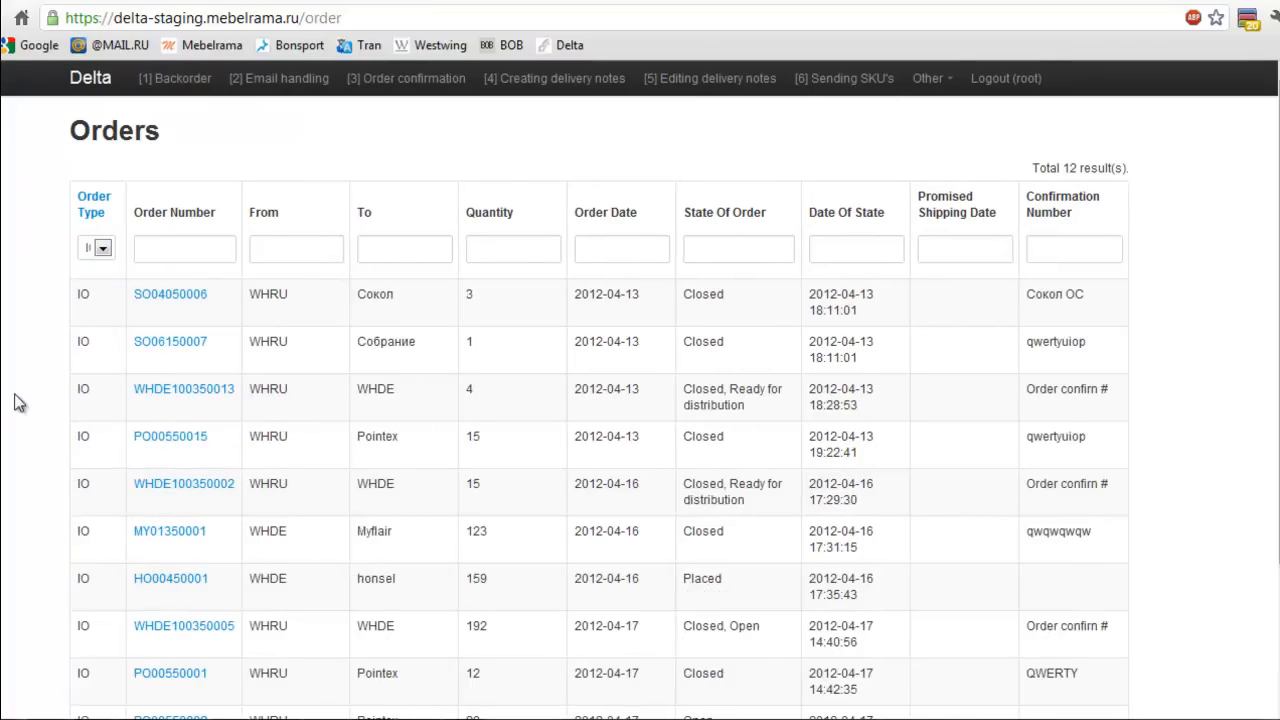
click(106, 249)
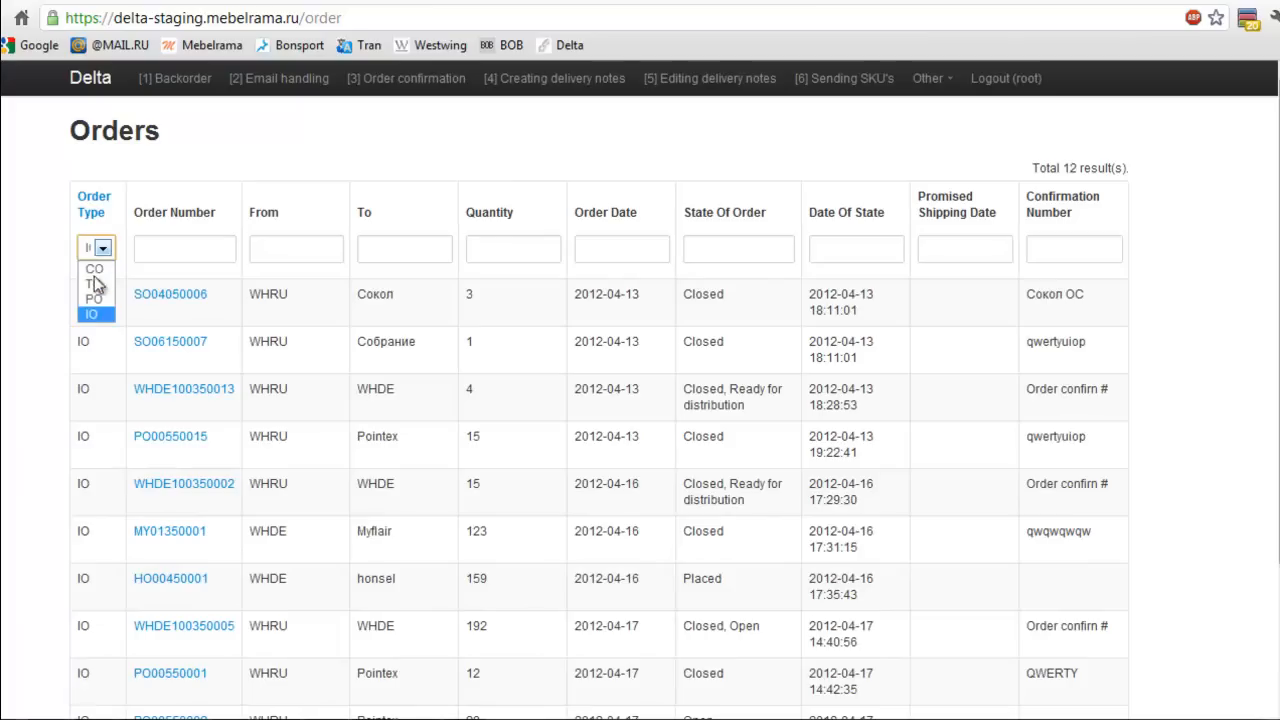
click(103, 300)
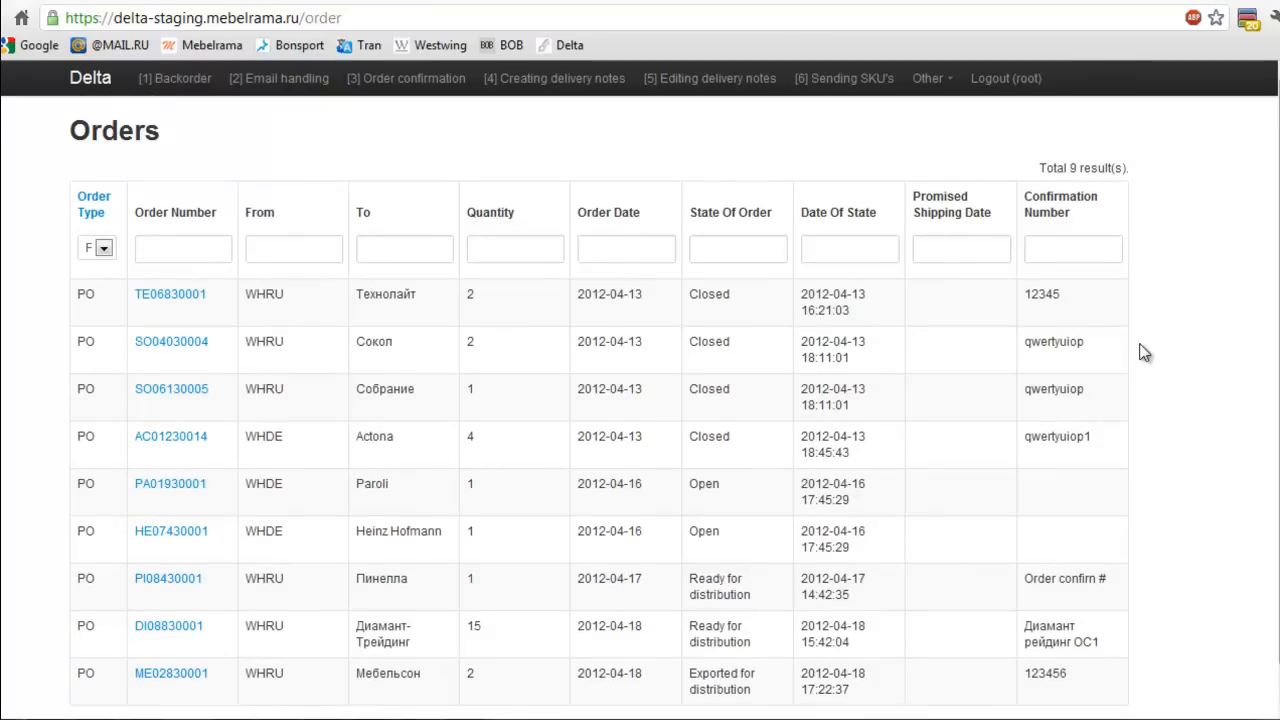
Open the purchase order to Технолайт and check its first item and its initial customer order.
click(150, 297)
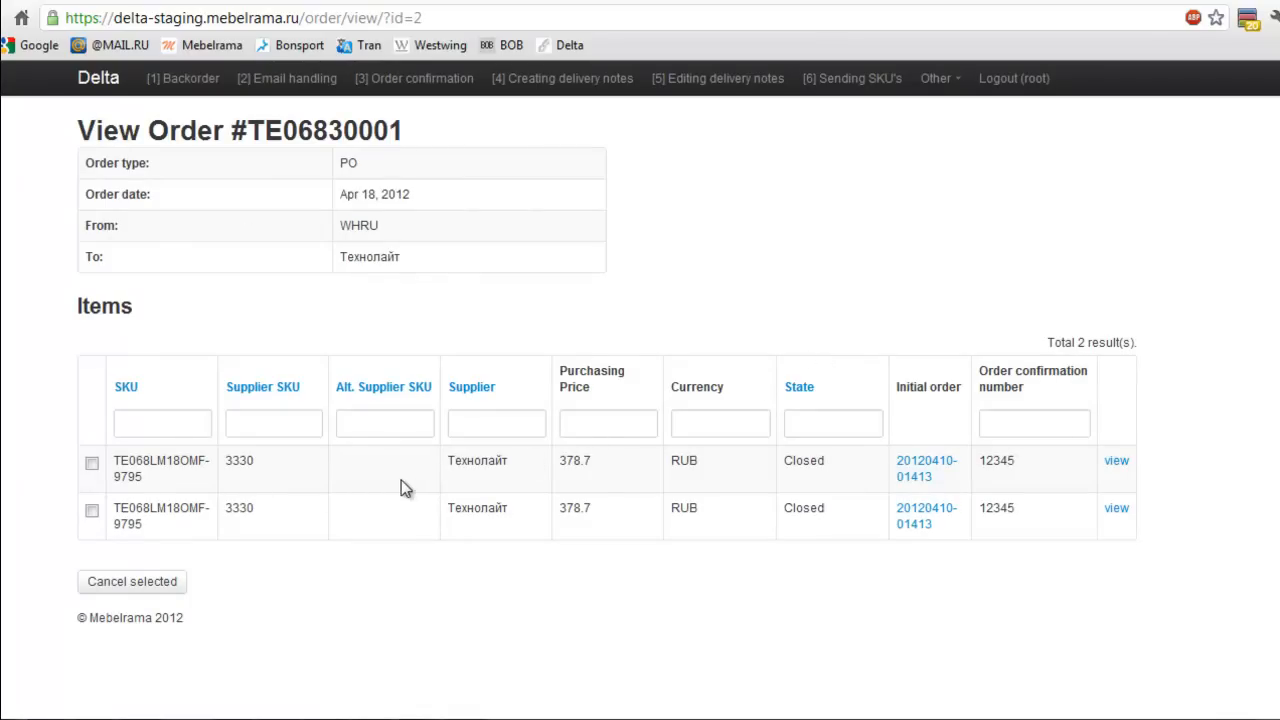
click(1116, 462)
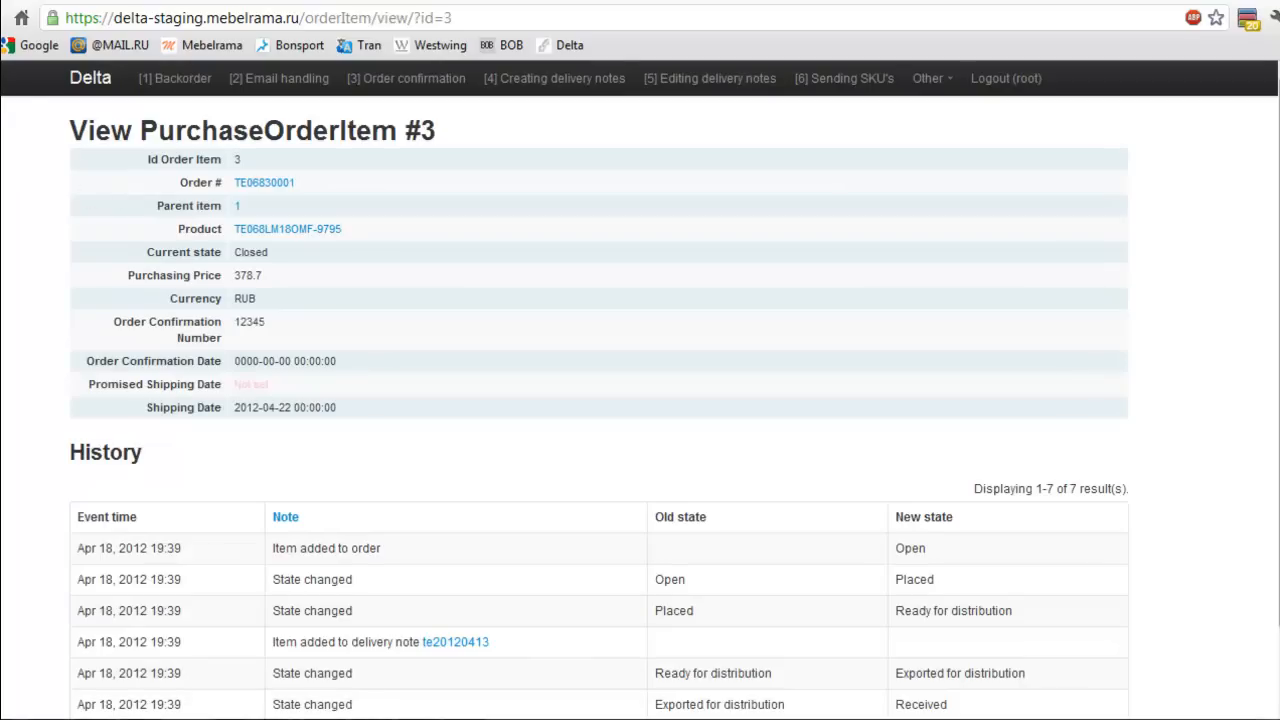
key(alt+Left)
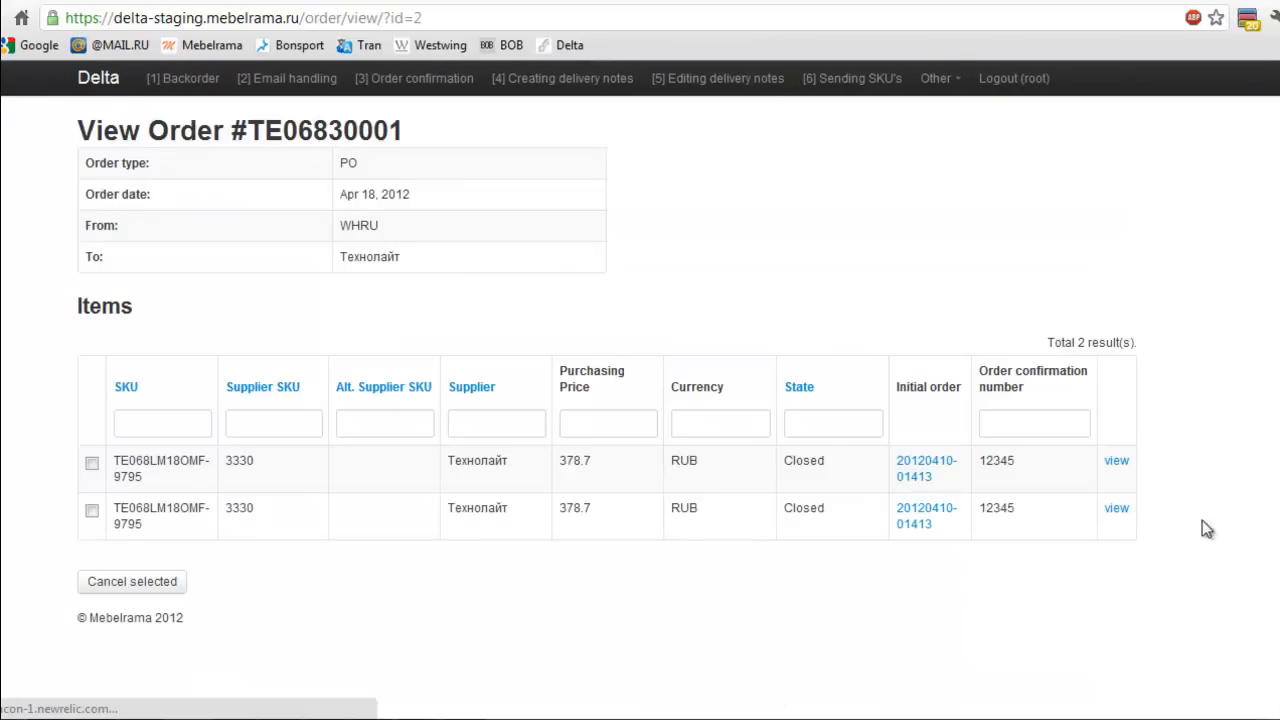
click(926, 516)
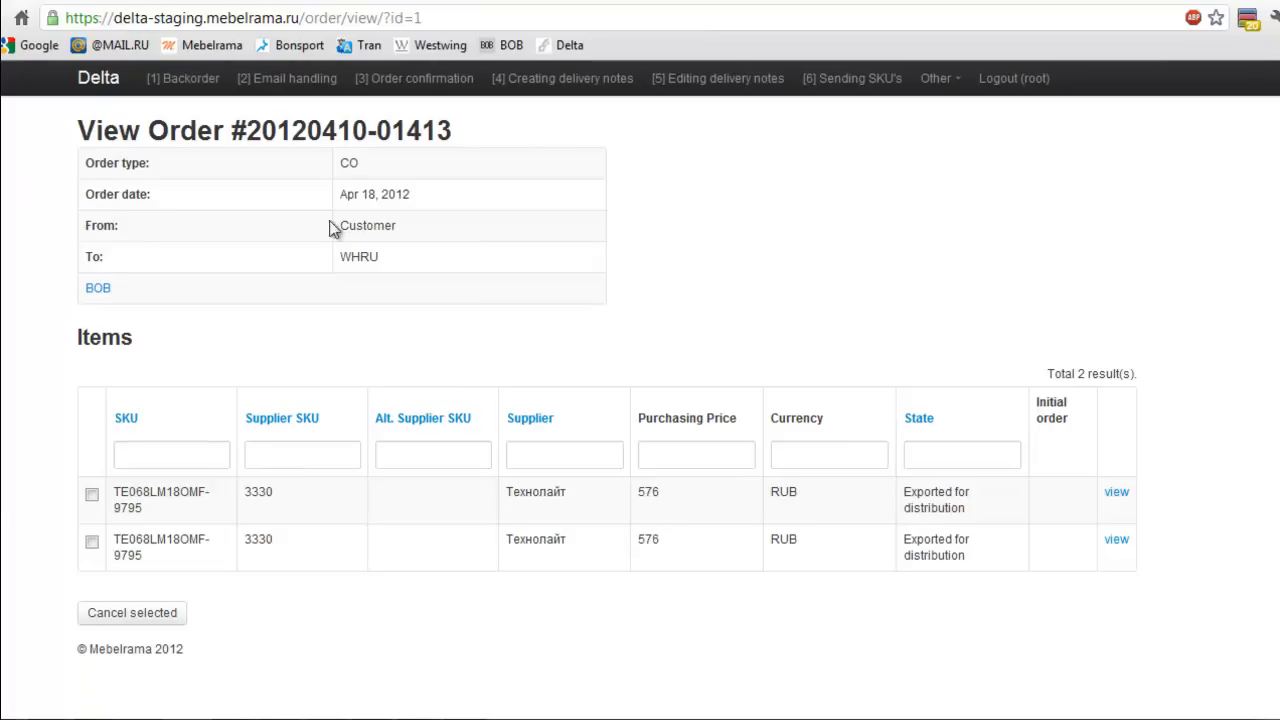
drag(343, 162, 363, 162)
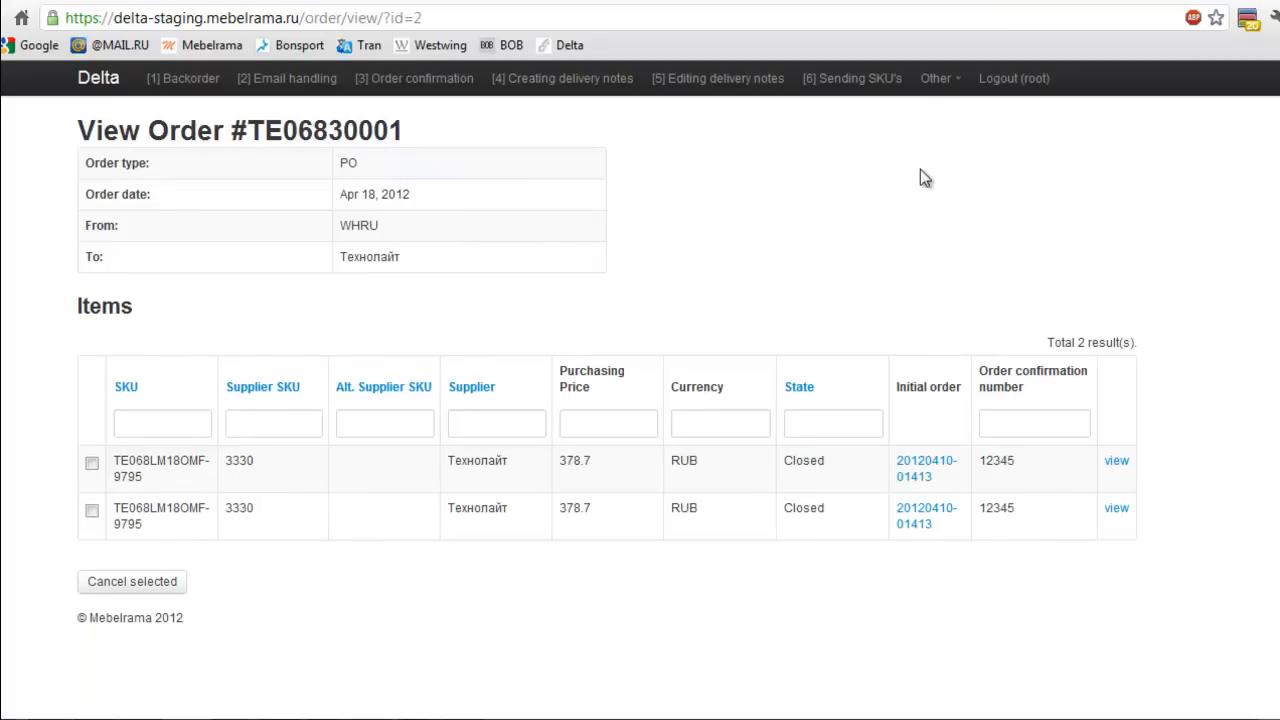
Open the WHRU inventory overview and export the first five products to a CSV file.
click(937, 78)
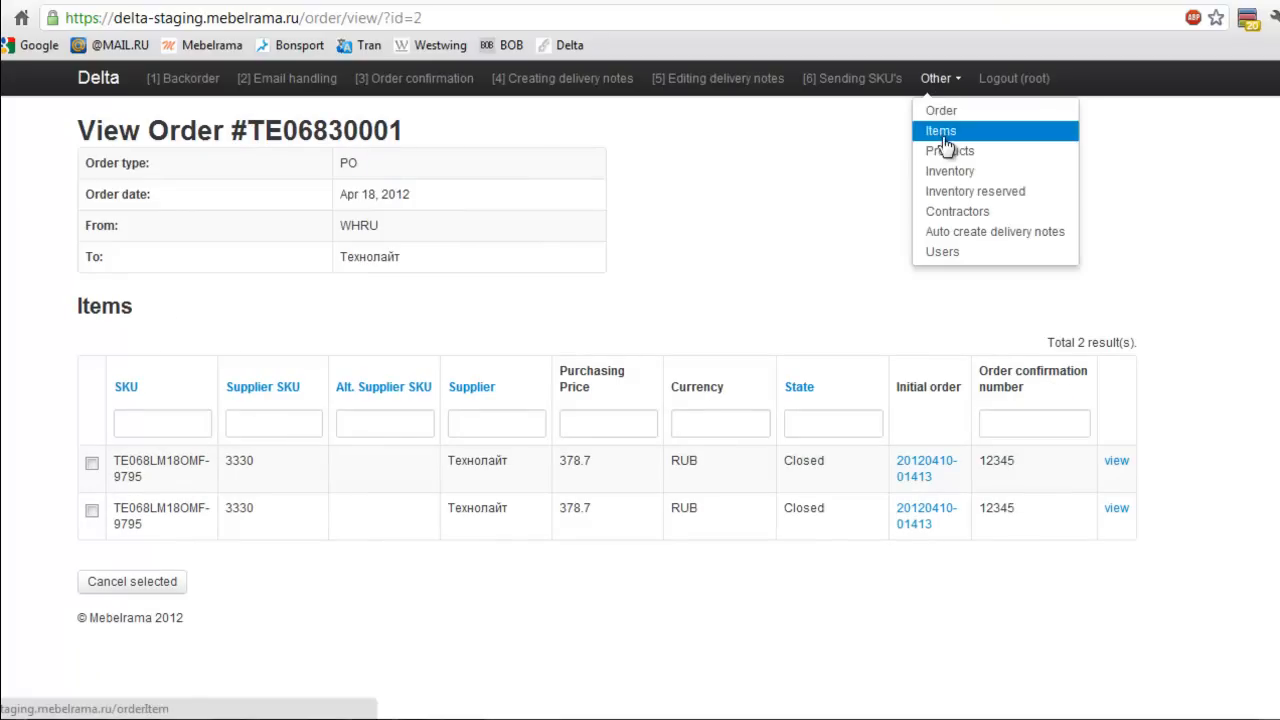
click(985, 178)
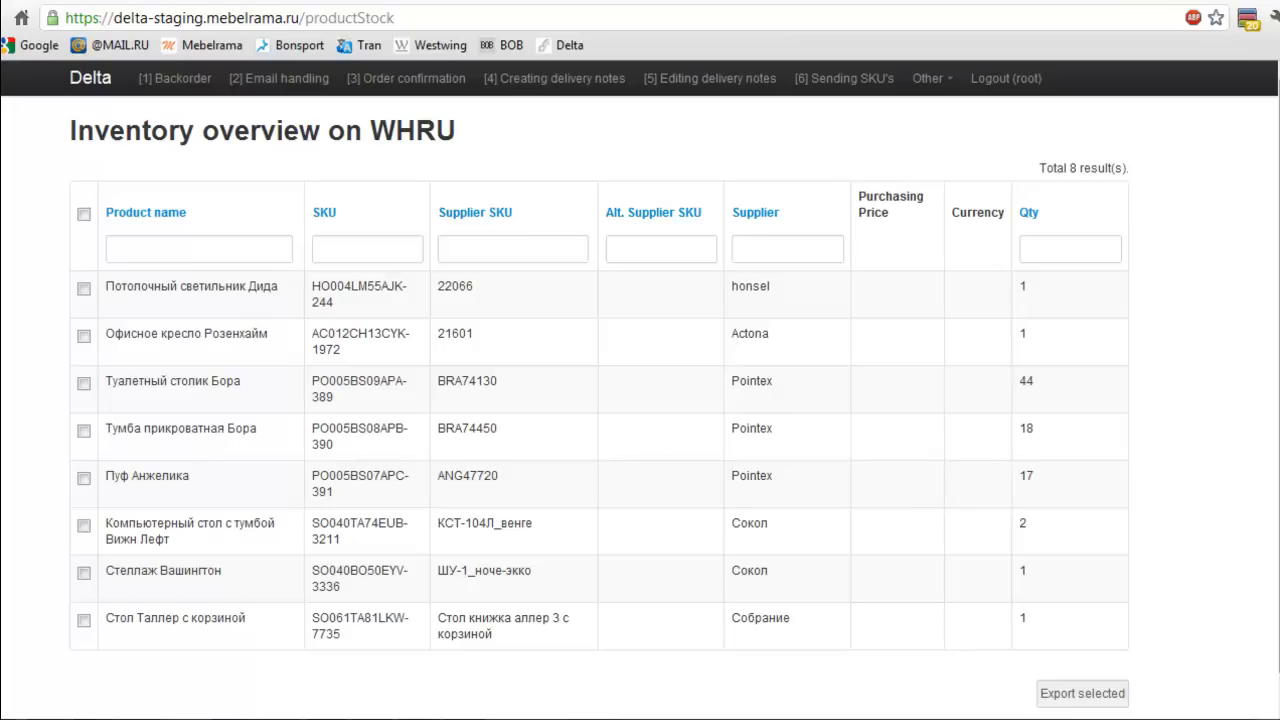
click(84, 289)
click(84, 336)
click(84, 383)
click(84, 430)
click(84, 478)
click(1068, 700)
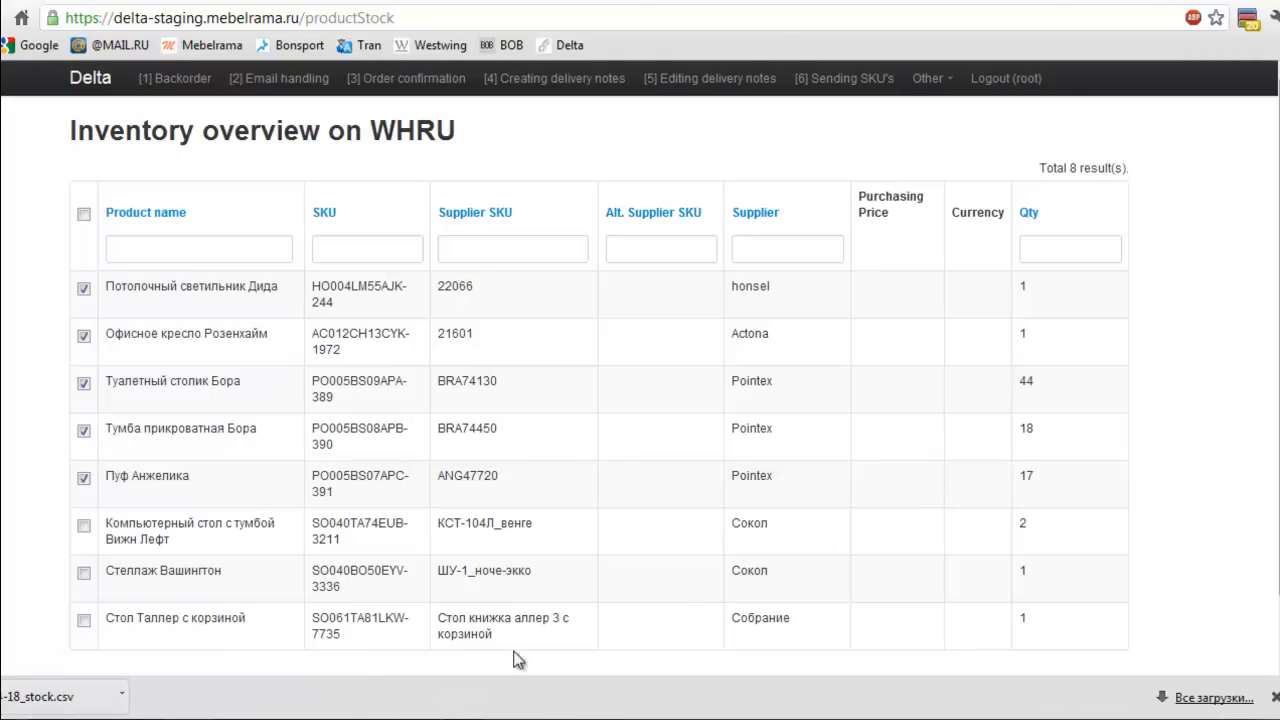
Open the exported stock CSV in Excel and auto-fit the widths of columns A to H.
click(122, 694)
click(160, 606)
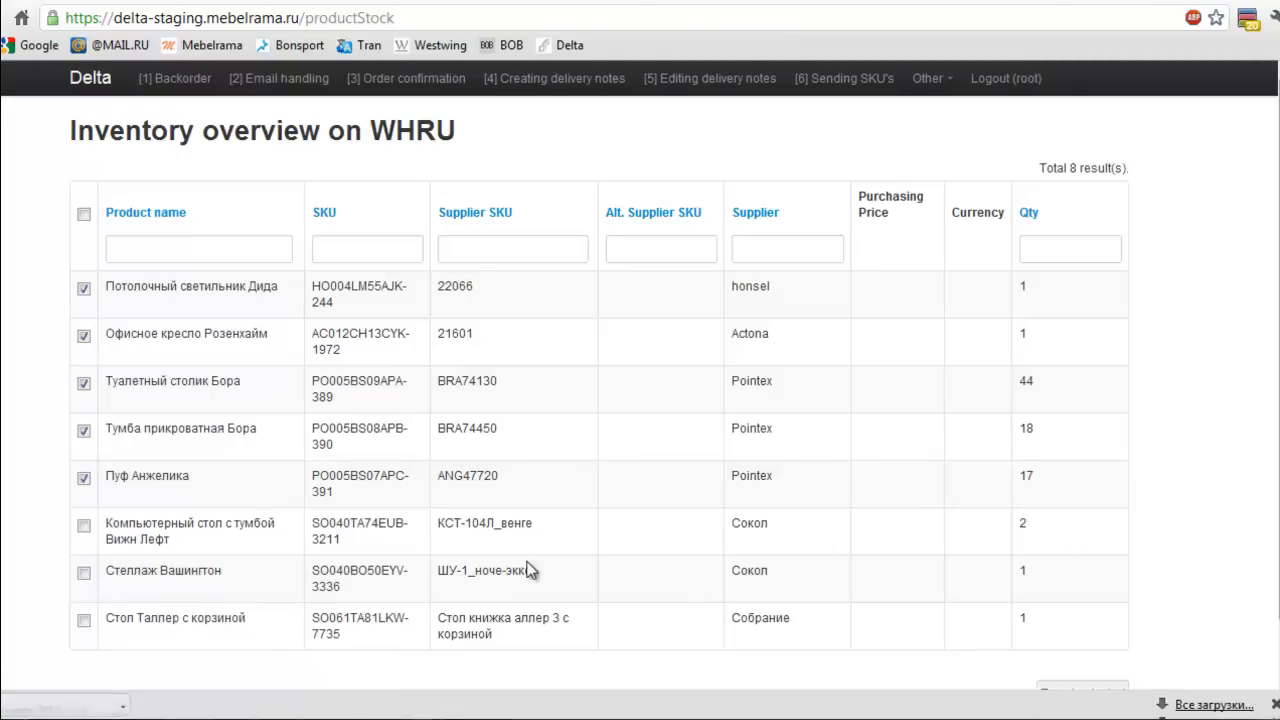
mouse_move(468, 715)
click(567, 650)
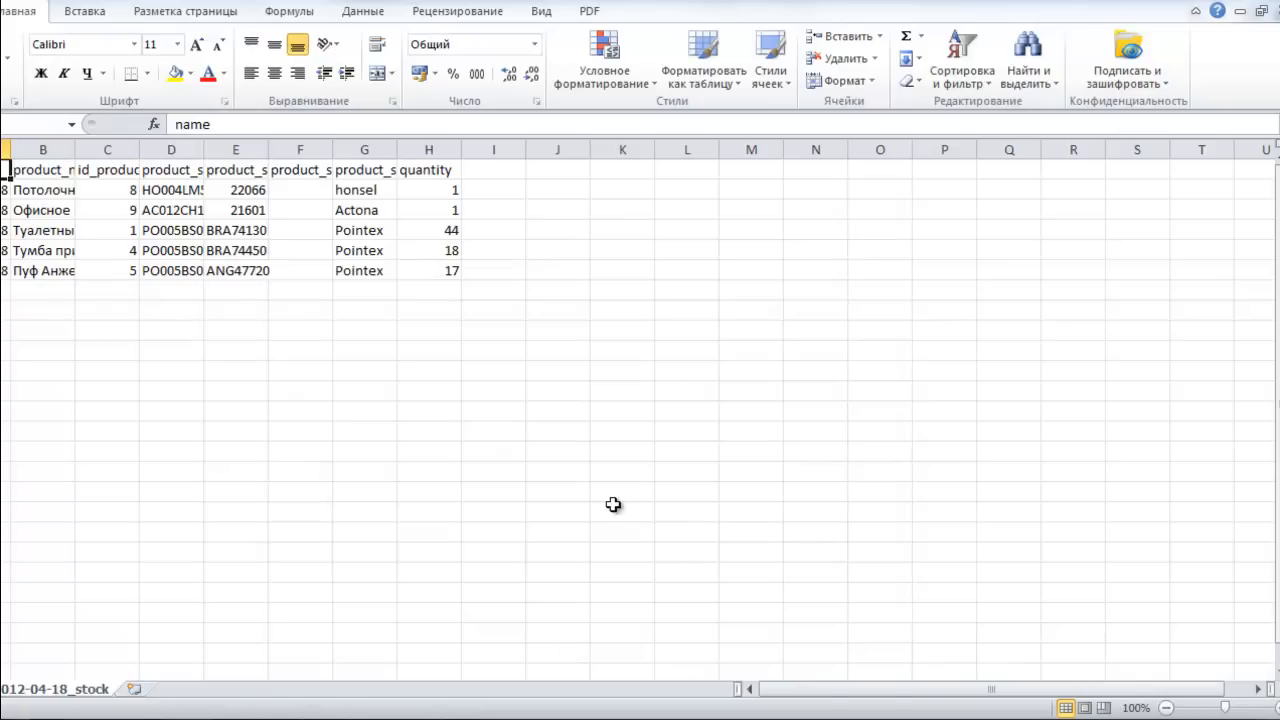
click(610, 508)
drag(5, 150, 430, 150)
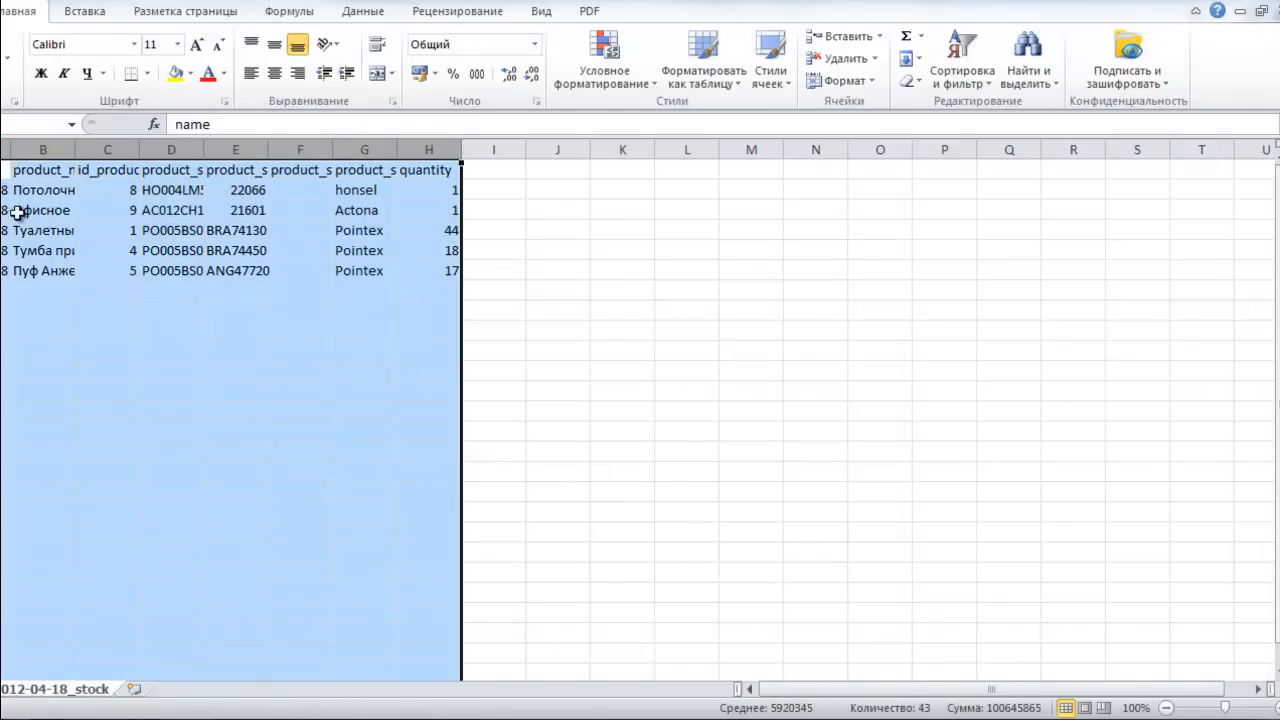
double_click(13, 152)
click(571, 369)
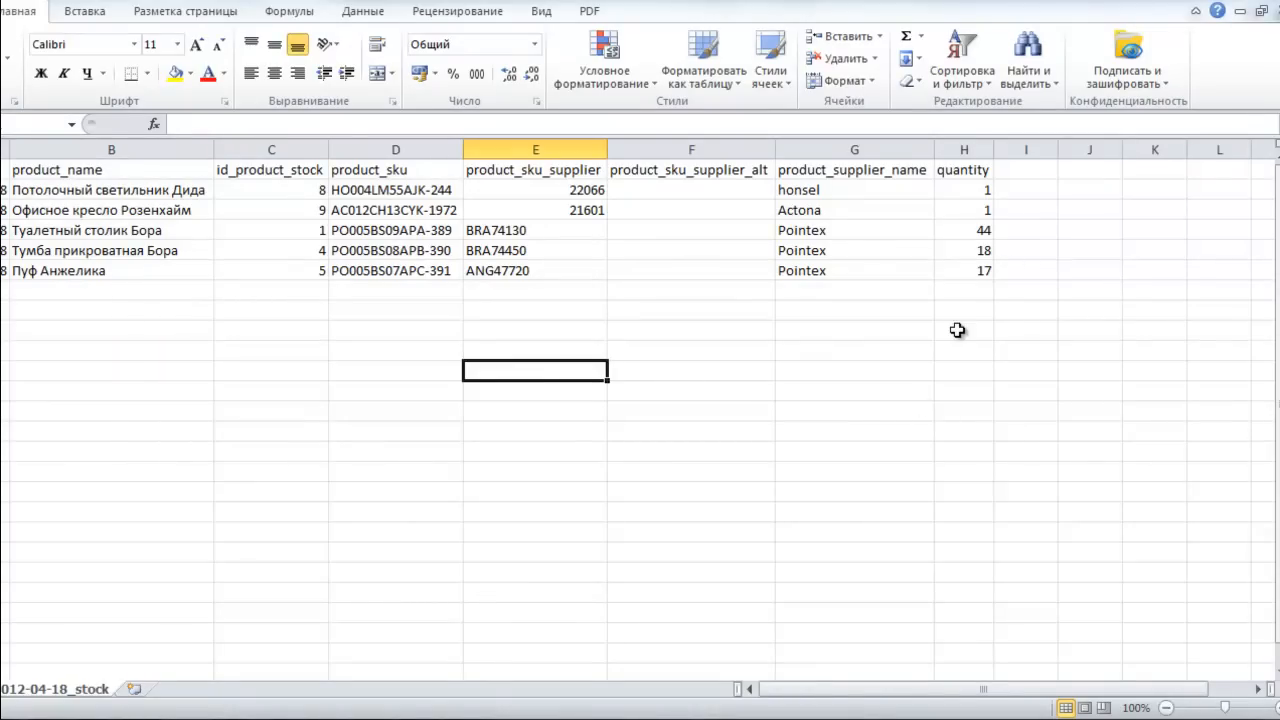
Switch back to Delta, open the inventory reserved on WHRU and view the order for Стол Таллер с корзиной.
key(alt+Tab)
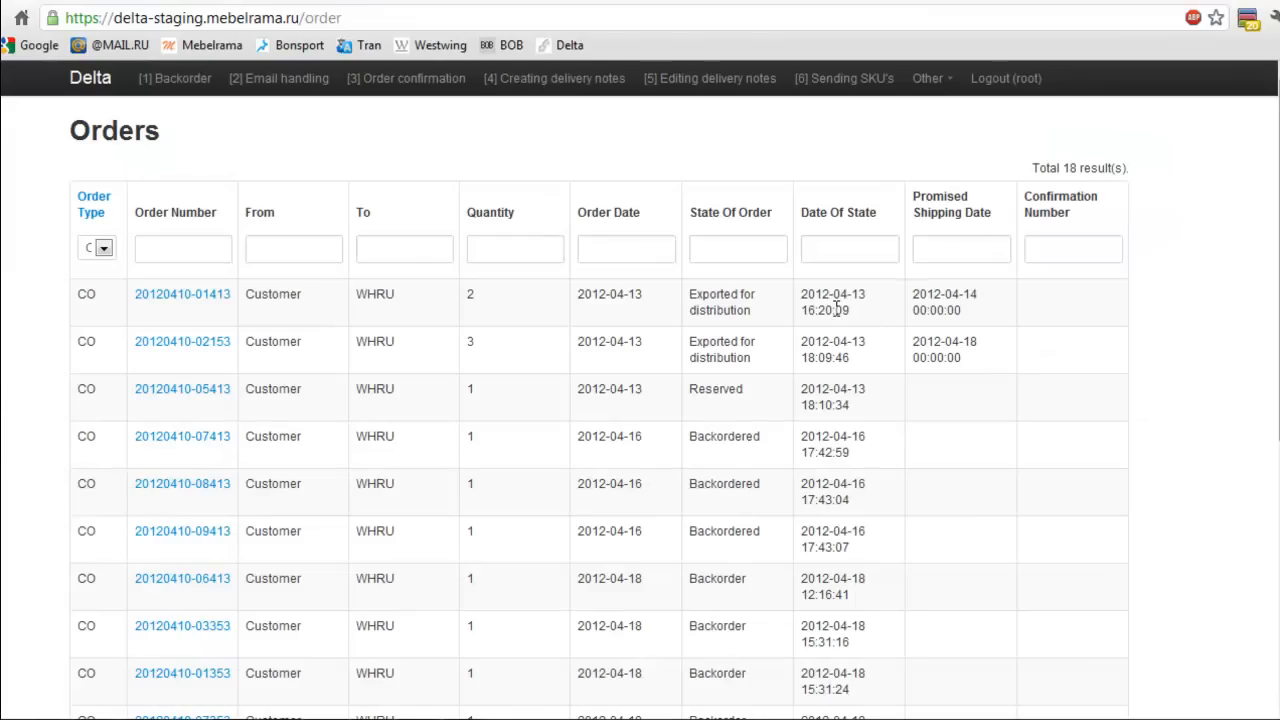
click(942, 89)
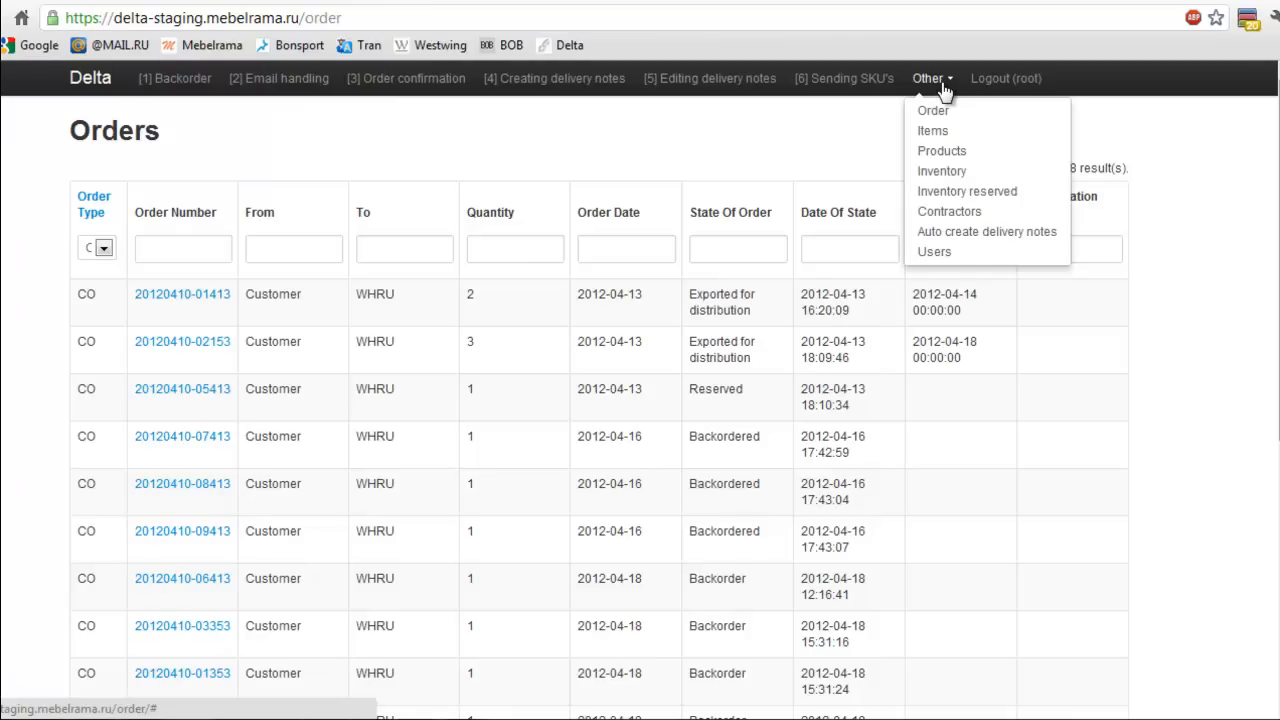
click(958, 188)
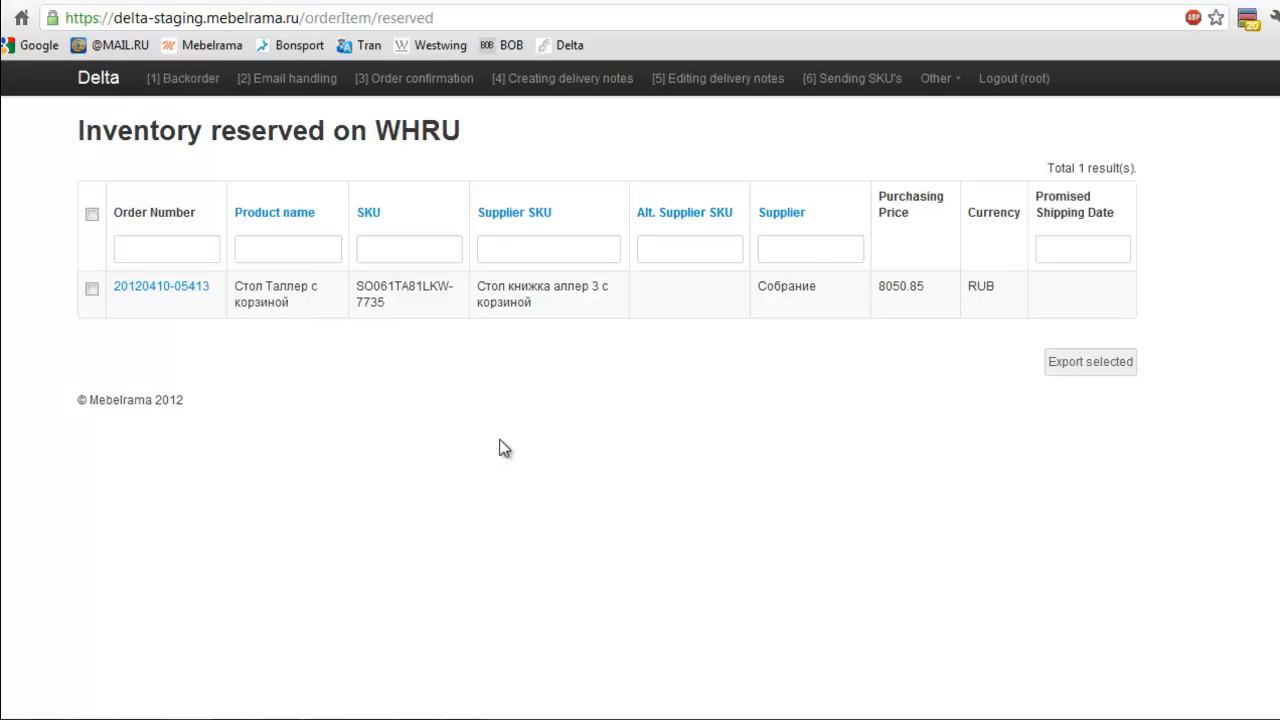
click(168, 287)
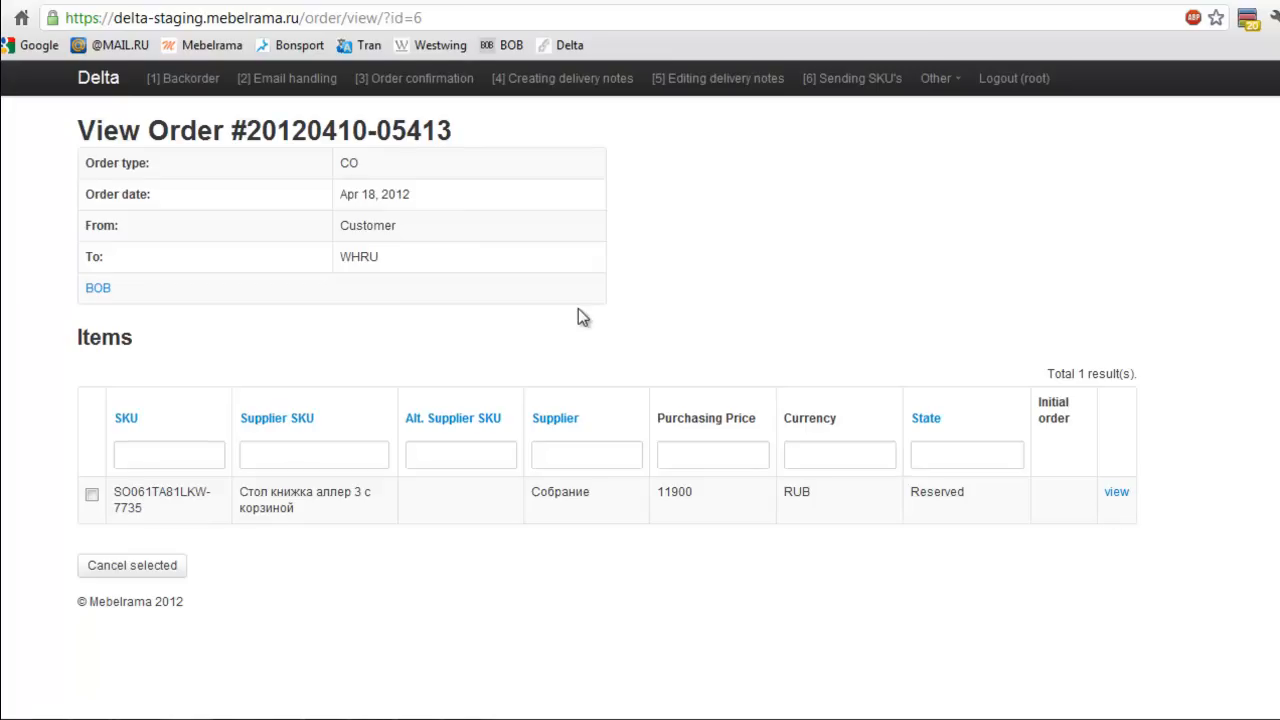
Open the reserved order in BOB, set its delivery date to 2012-04-19 and save the order.
click(97, 288)
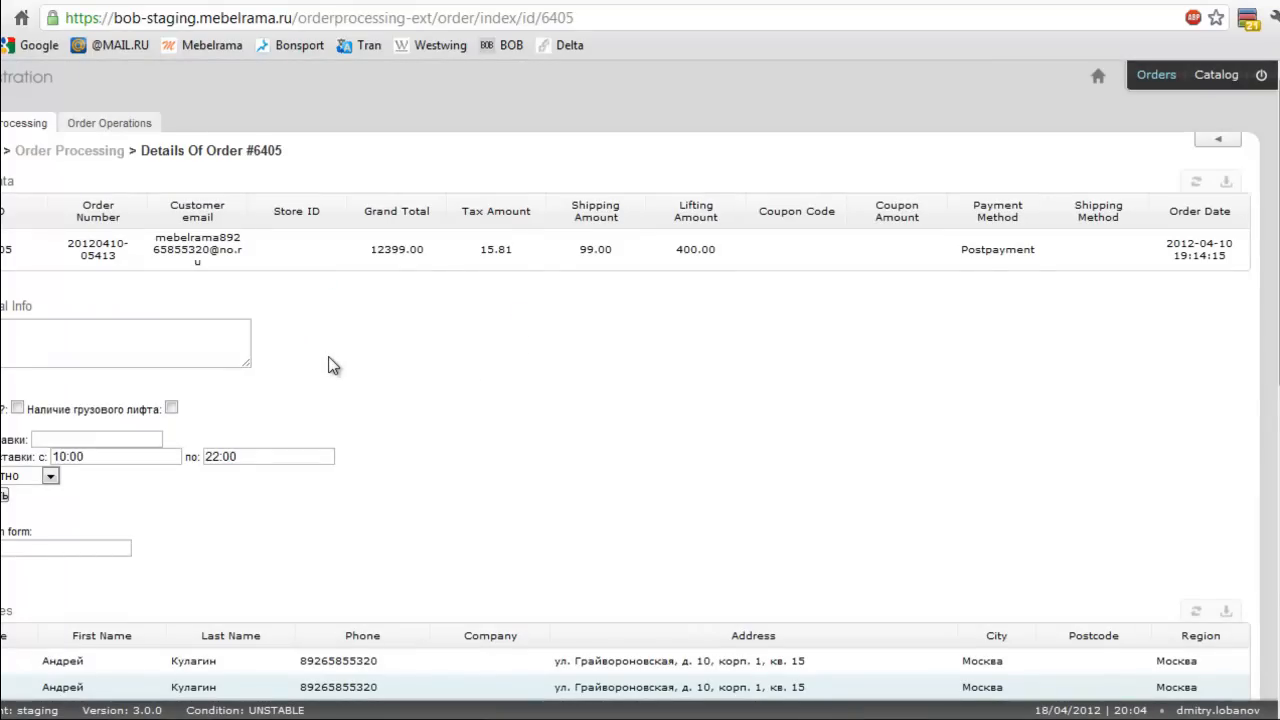
click(75, 439)
click(171, 569)
click(5, 498)
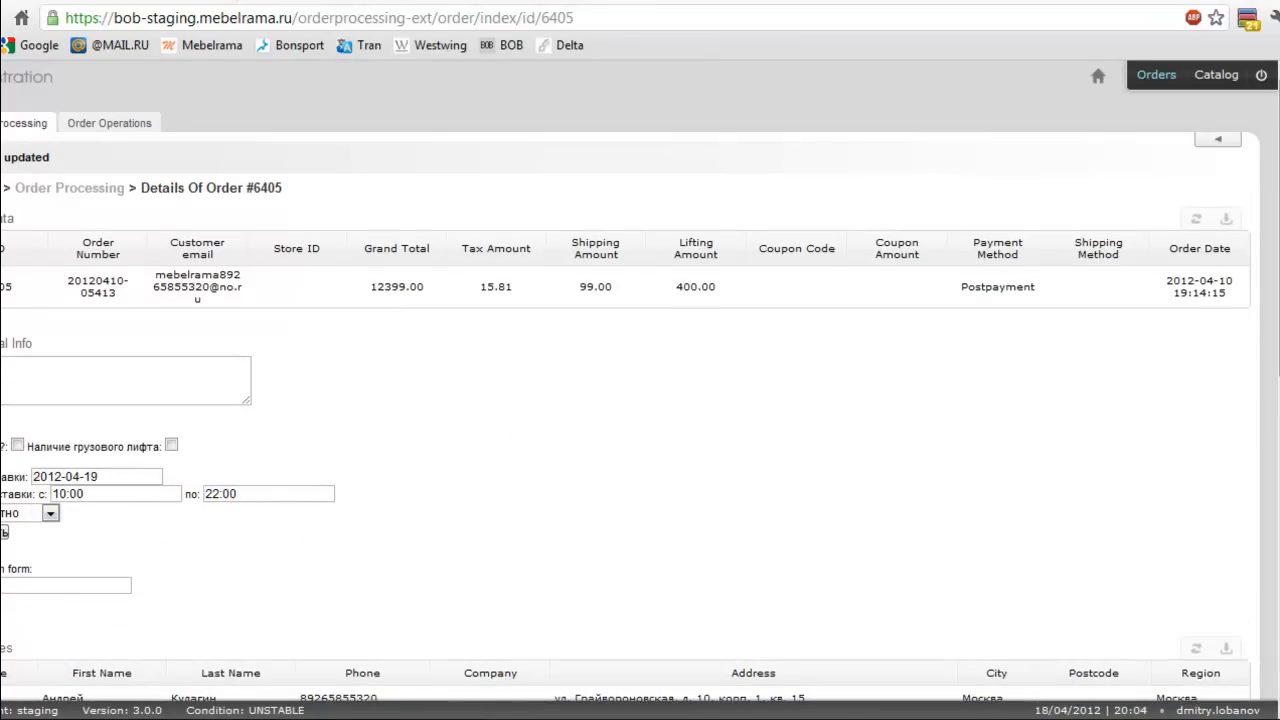
Return to Delta, auto-create the delivery notes and go to editing delivery notes.
click(130, 1)
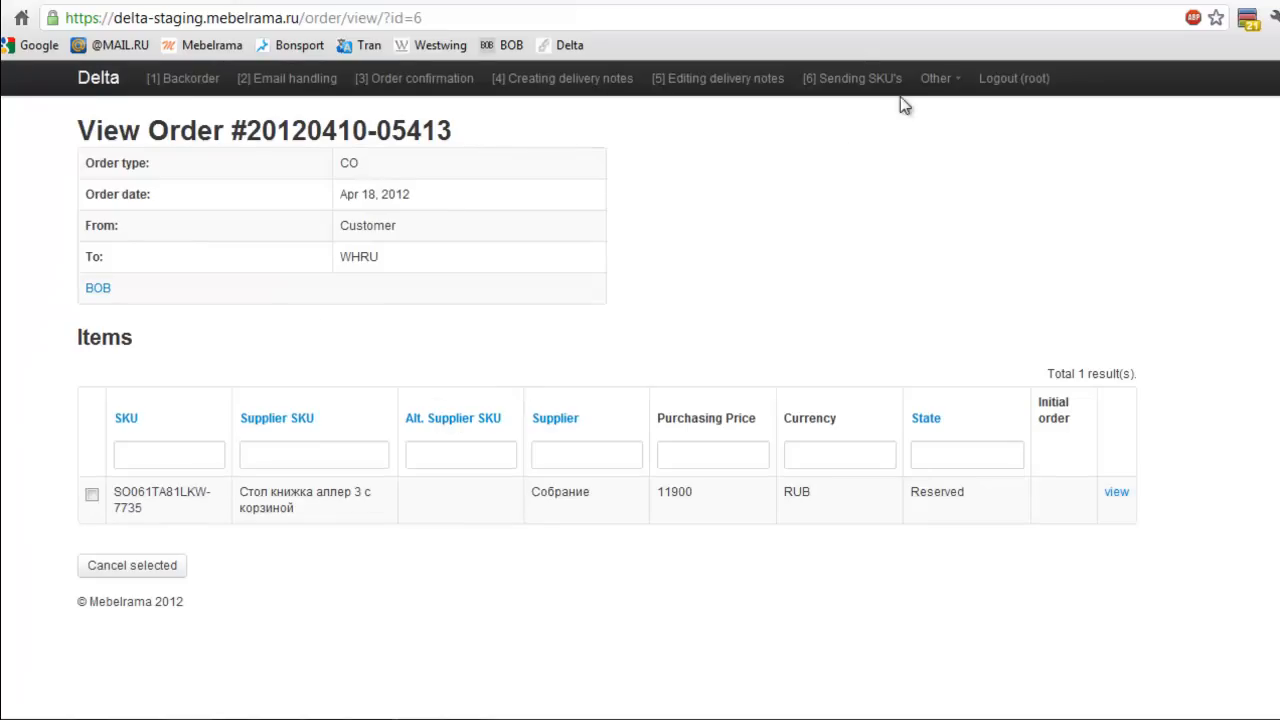
click(955, 80)
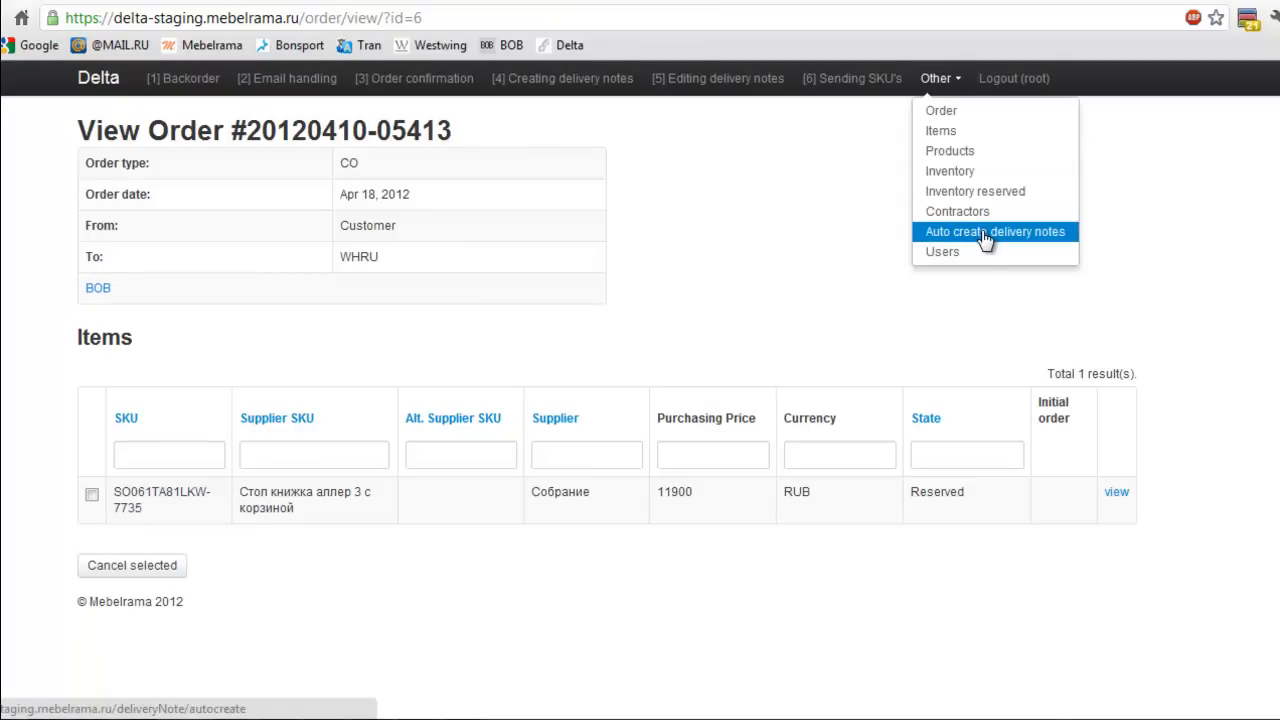
click(985, 234)
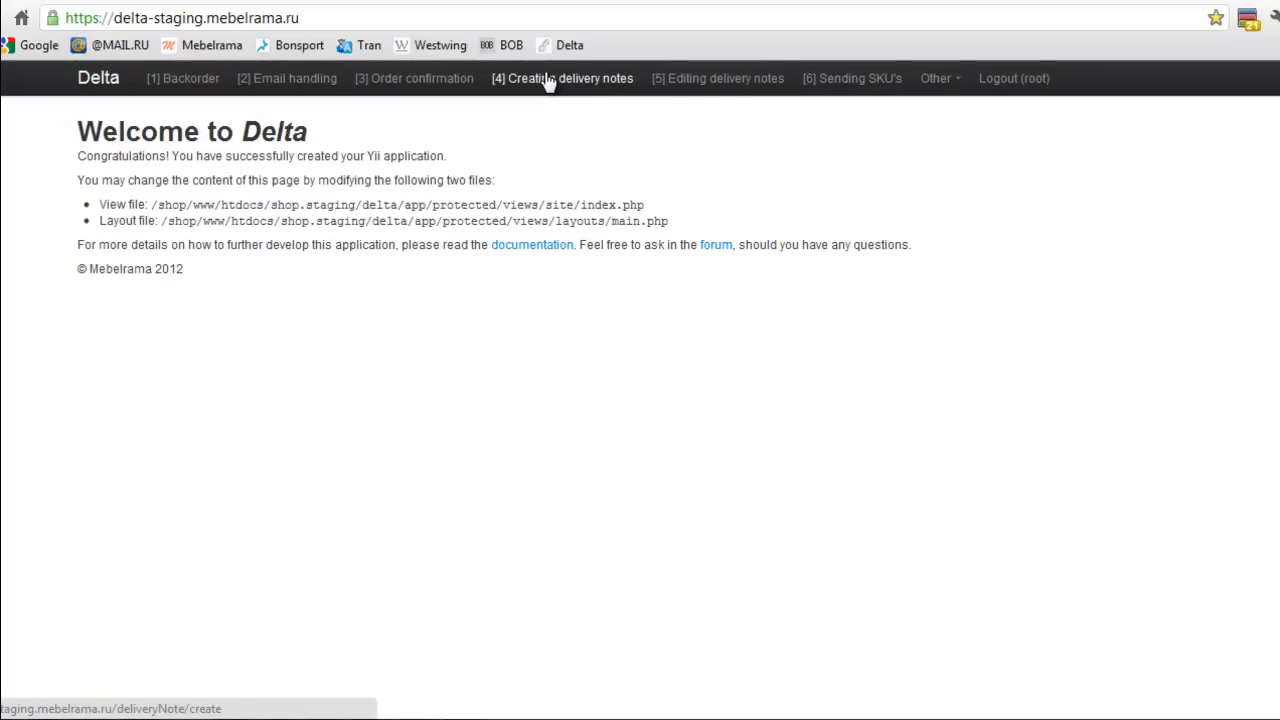
click(662, 84)
Examine the delivery request PDF from the customer and delivery details down to the return reason codes and signature lines.
scroll(350, 418, down, 5)
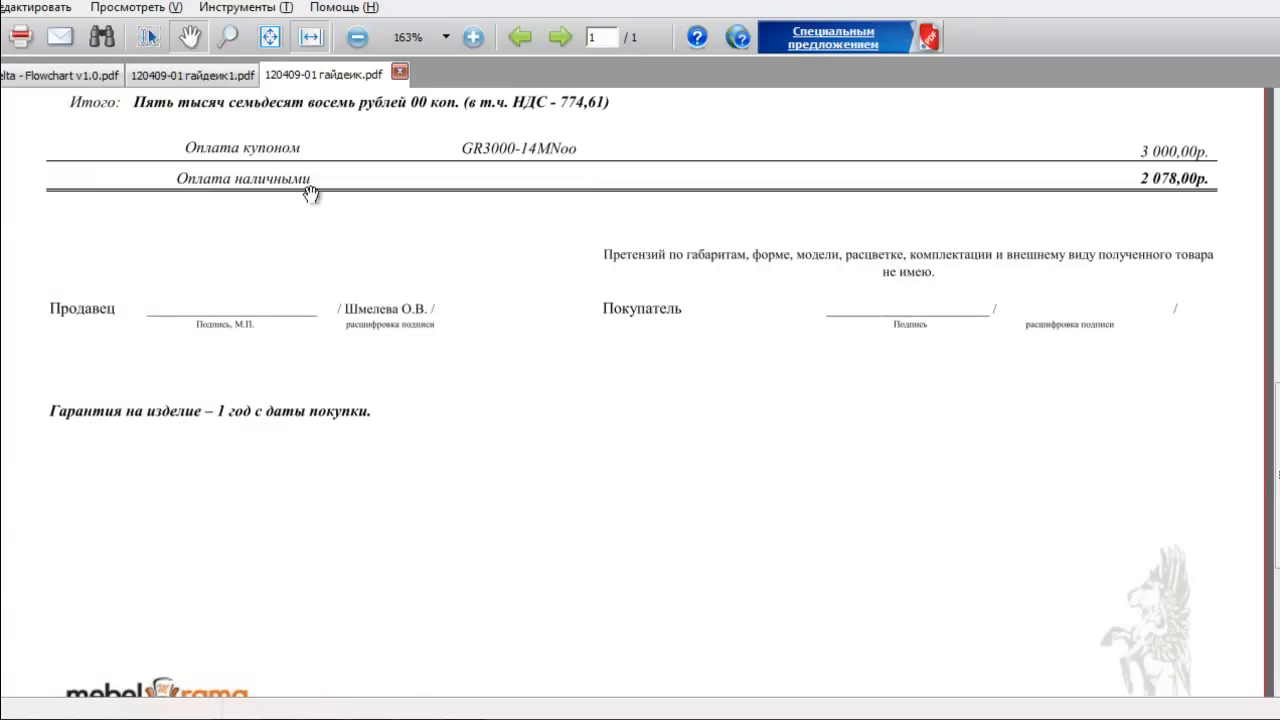
click(190, 76)
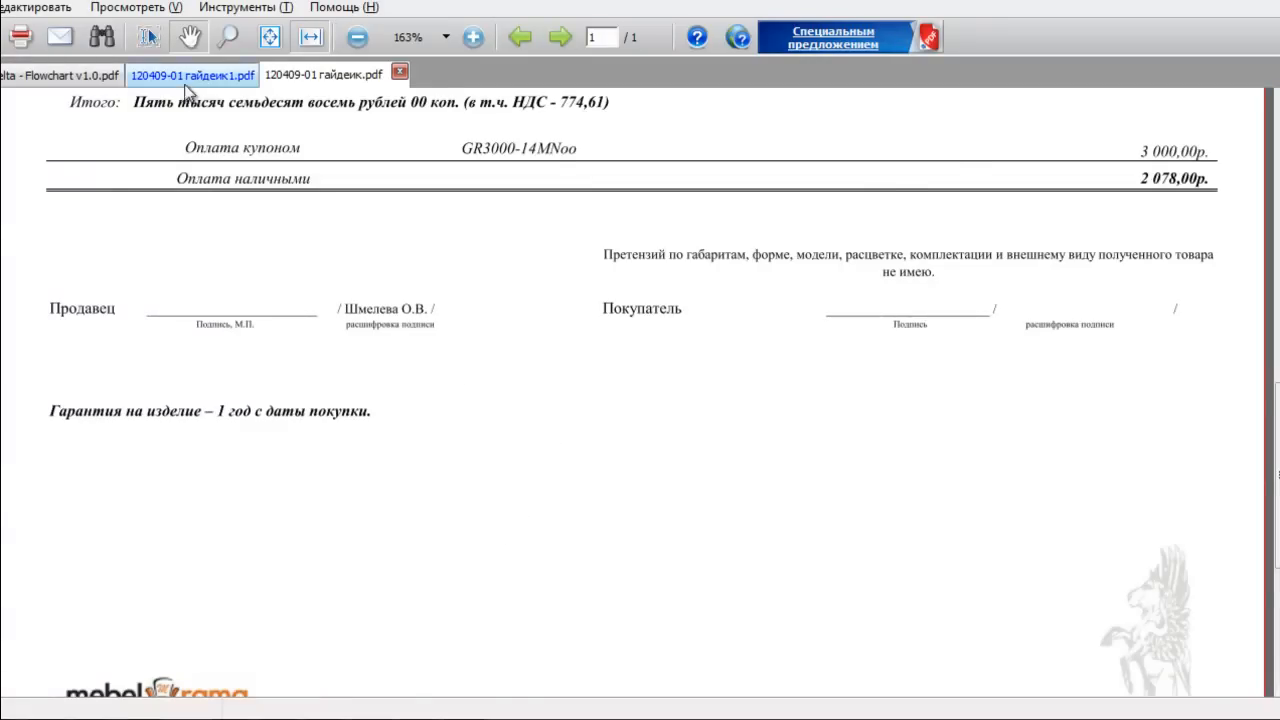
scroll(471, 306, up, 15)
drag(640, 341, 686, 714)
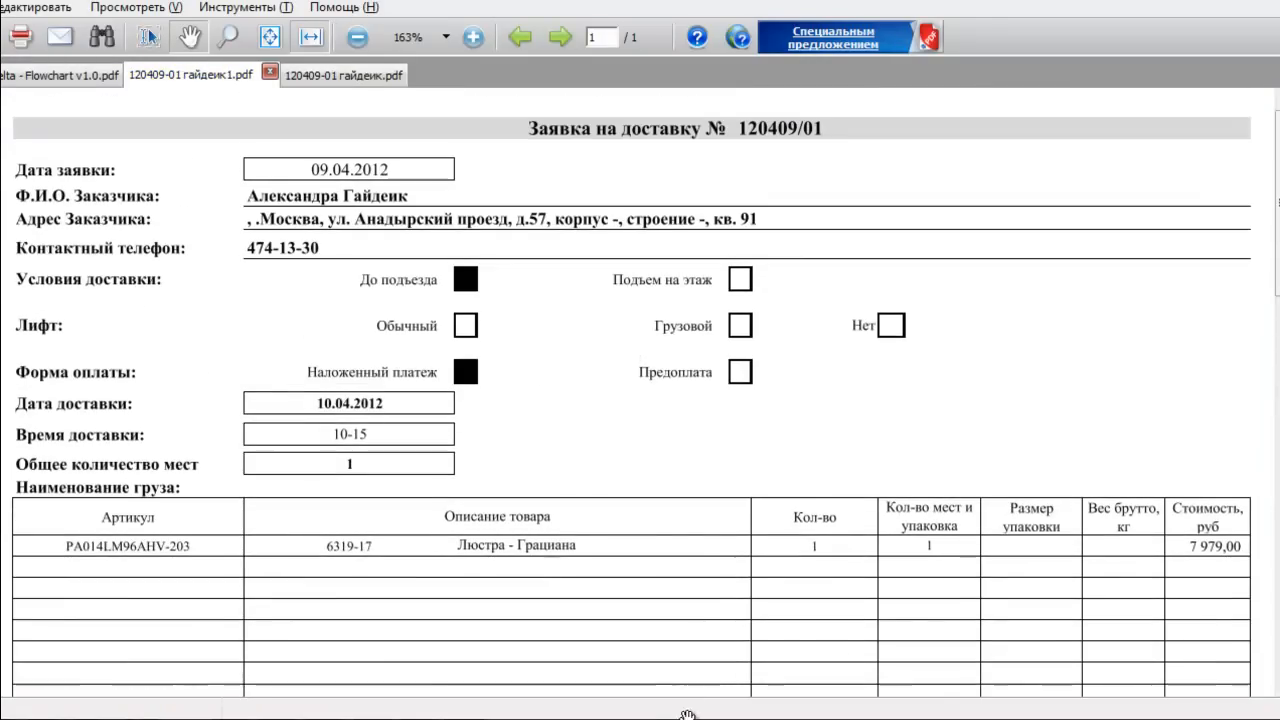
drag(635, 475, 654, 457)
scroll(697, 368, down, 10)
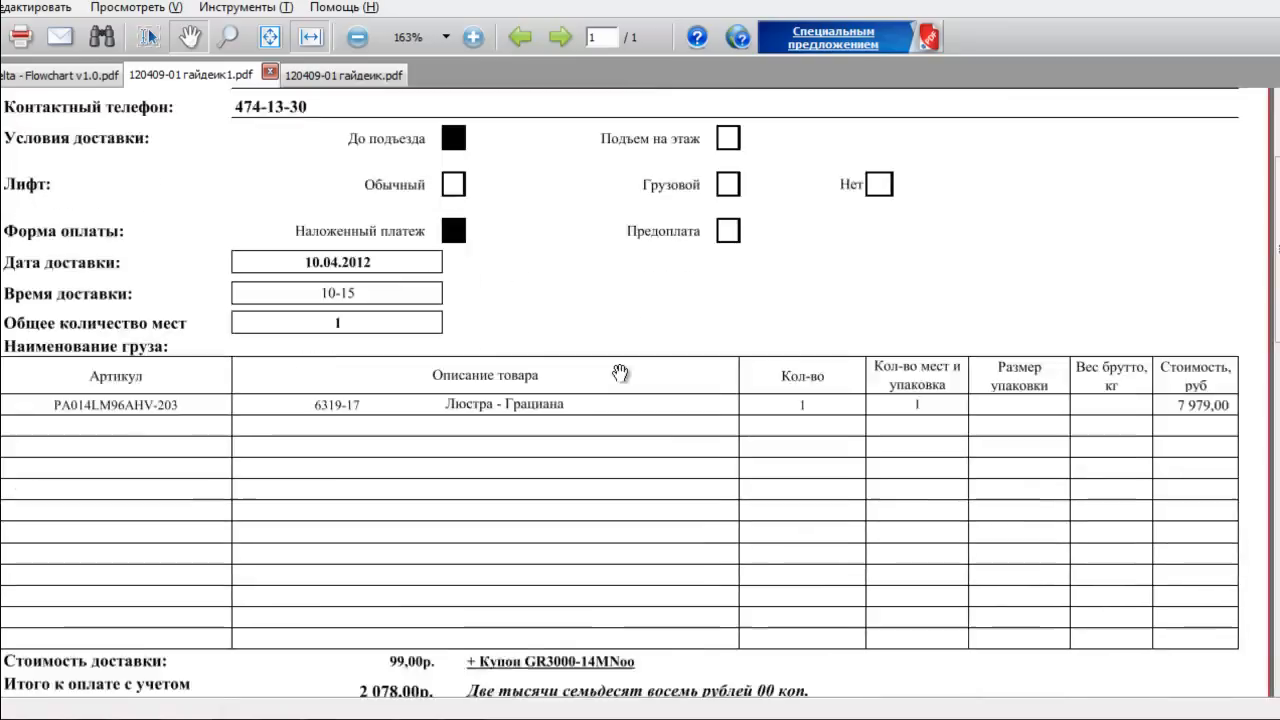
scroll(801, 446, down, 5)
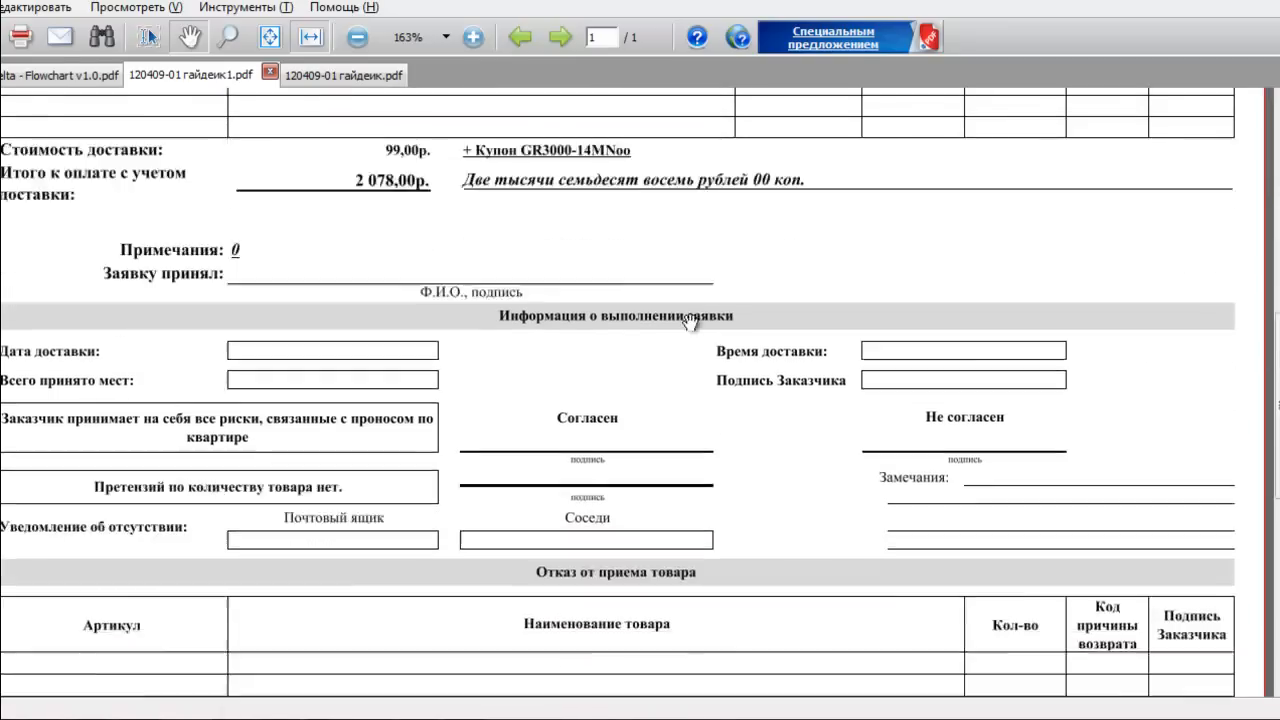
scroll(760, 472, down, 6)
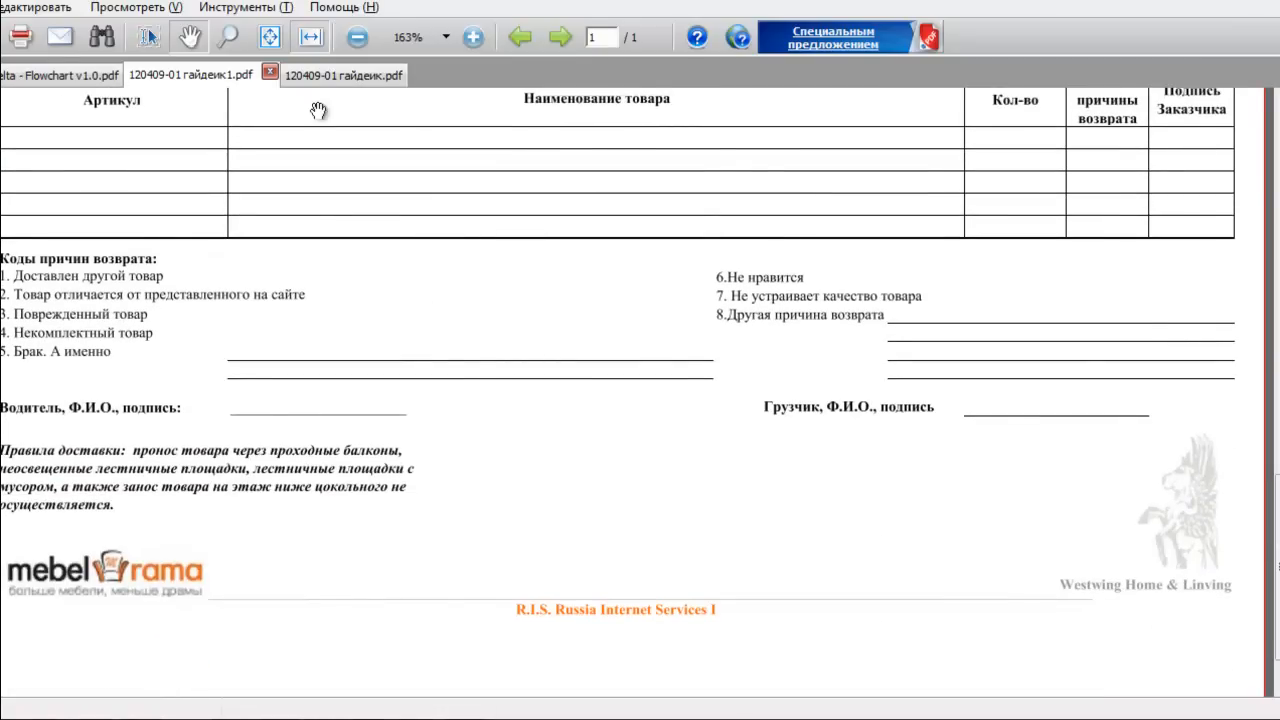
Examine the sales document PDF, reading from its payment lines up through the totals and item table.
click(320, 78)
scroll(648, 552, up, 3)
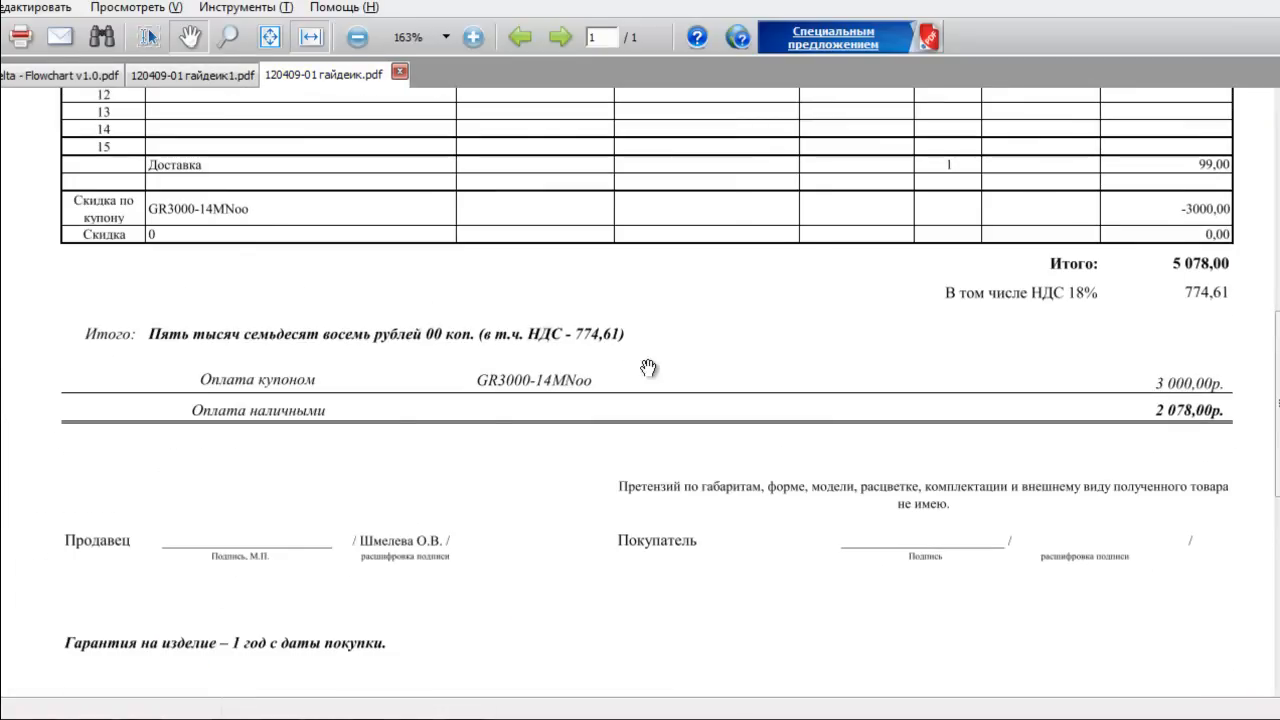
drag(646, 363, 664, 549)
drag(591, 177, 728, 571)
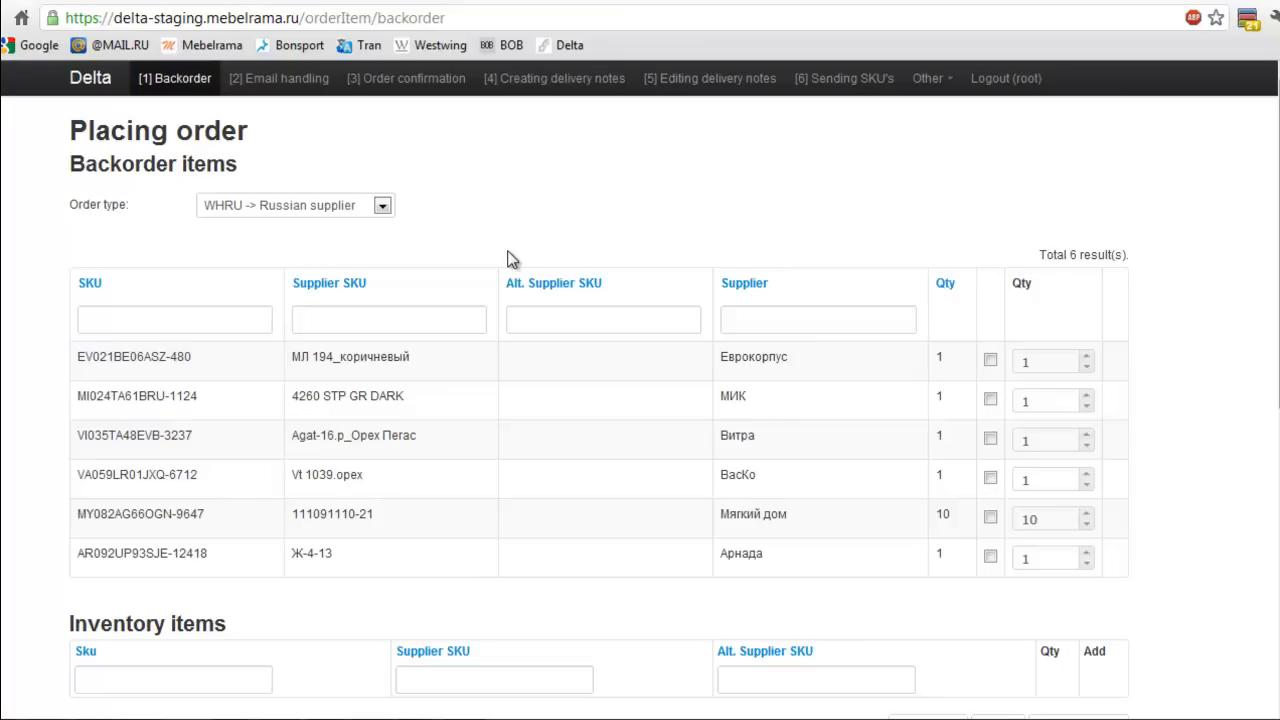
Set the order type for placing backorders in Delta to WHRU -> WHDE and look through the backorder items.
click(382, 207)
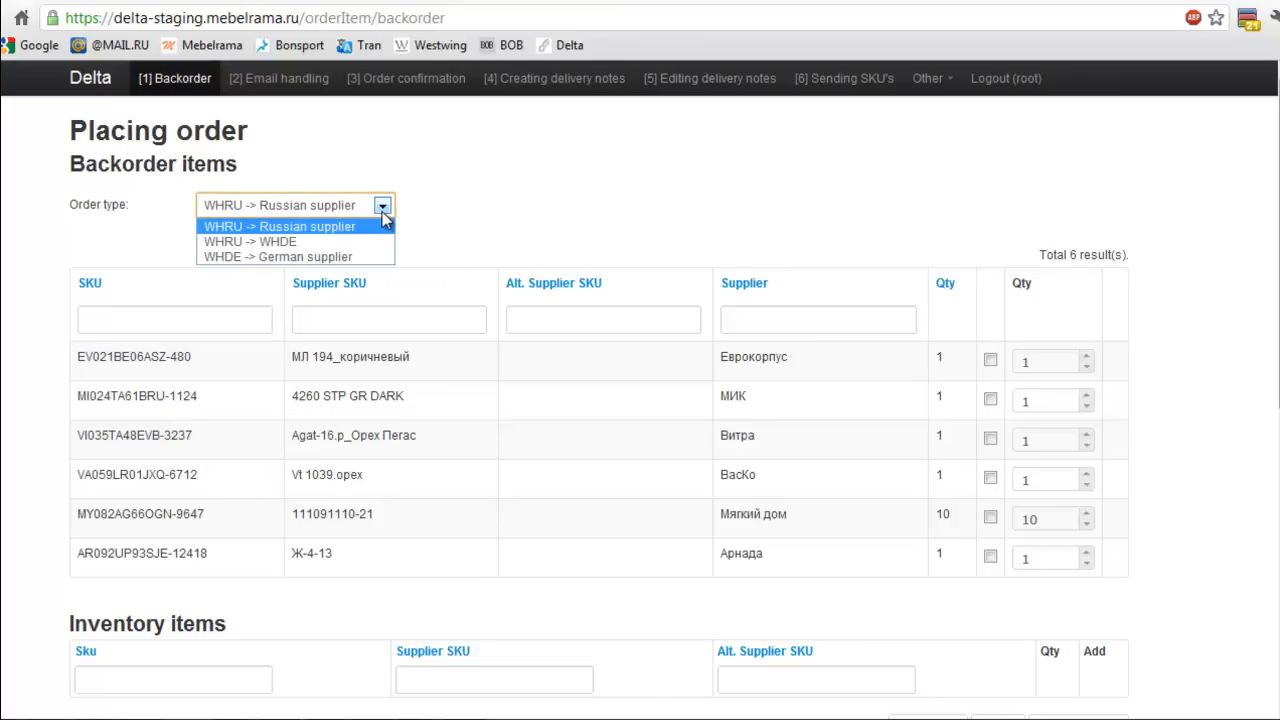
click(329, 242)
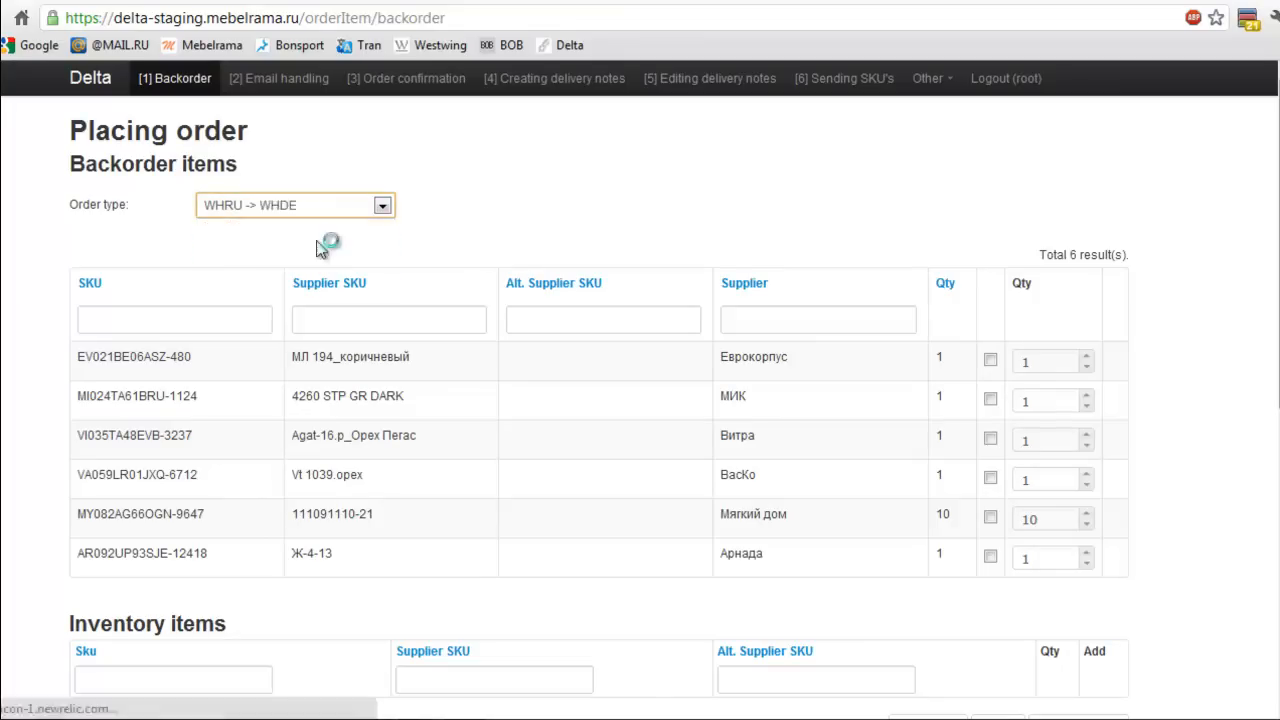
scroll(1087, 356, down, 2)
scroll(1089, 354, up, 2)
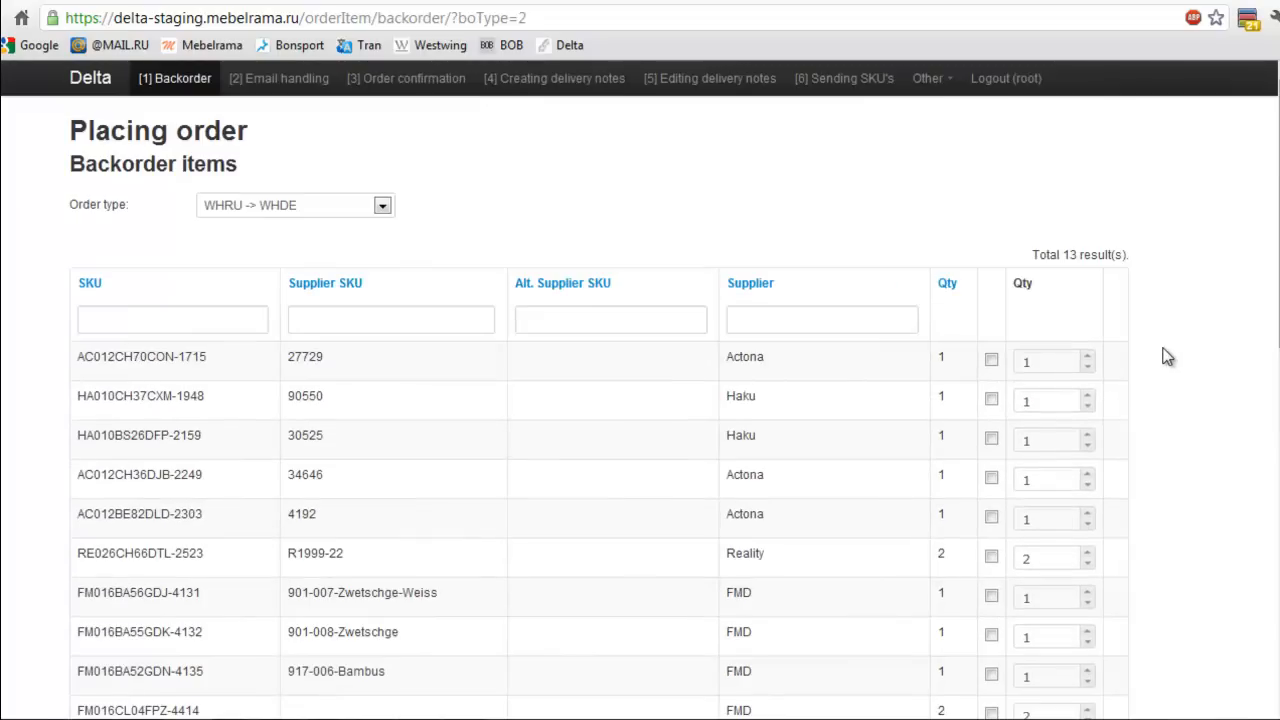
scroll(1117, 418, down, 3)
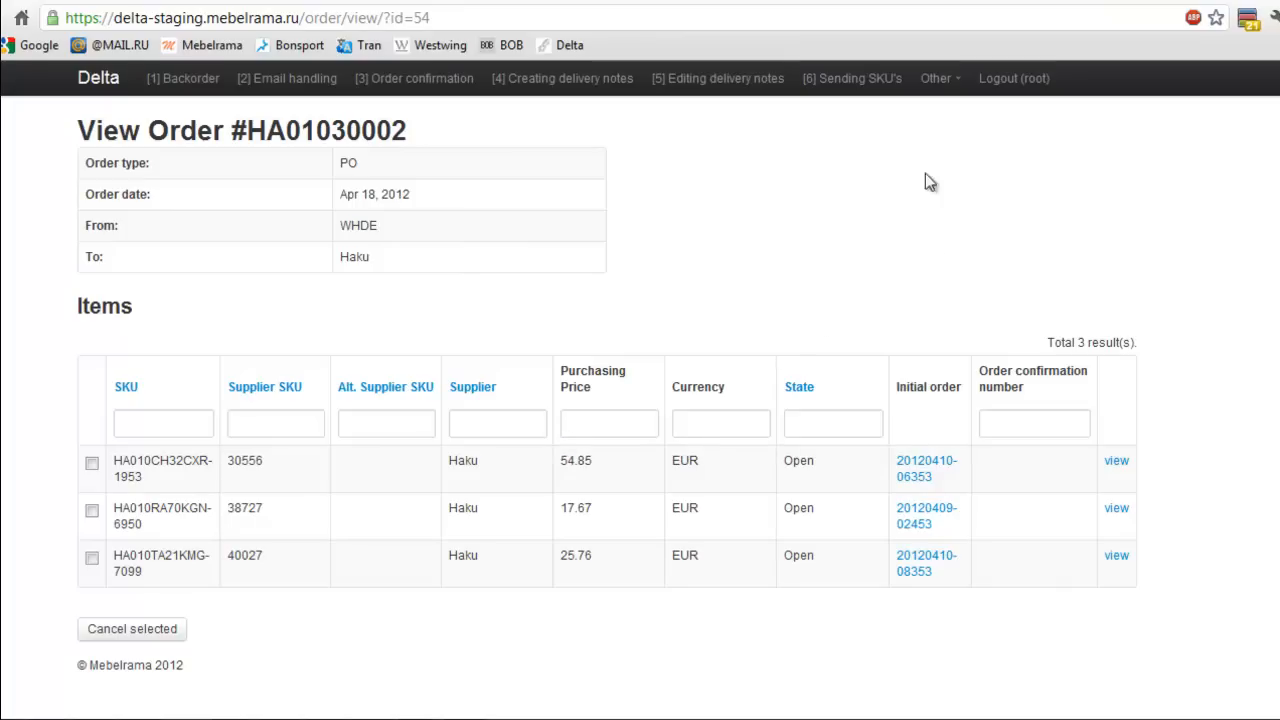
Check the list of all orders and the inventory reserved on WHRU.
click(936, 78)
click(942, 112)
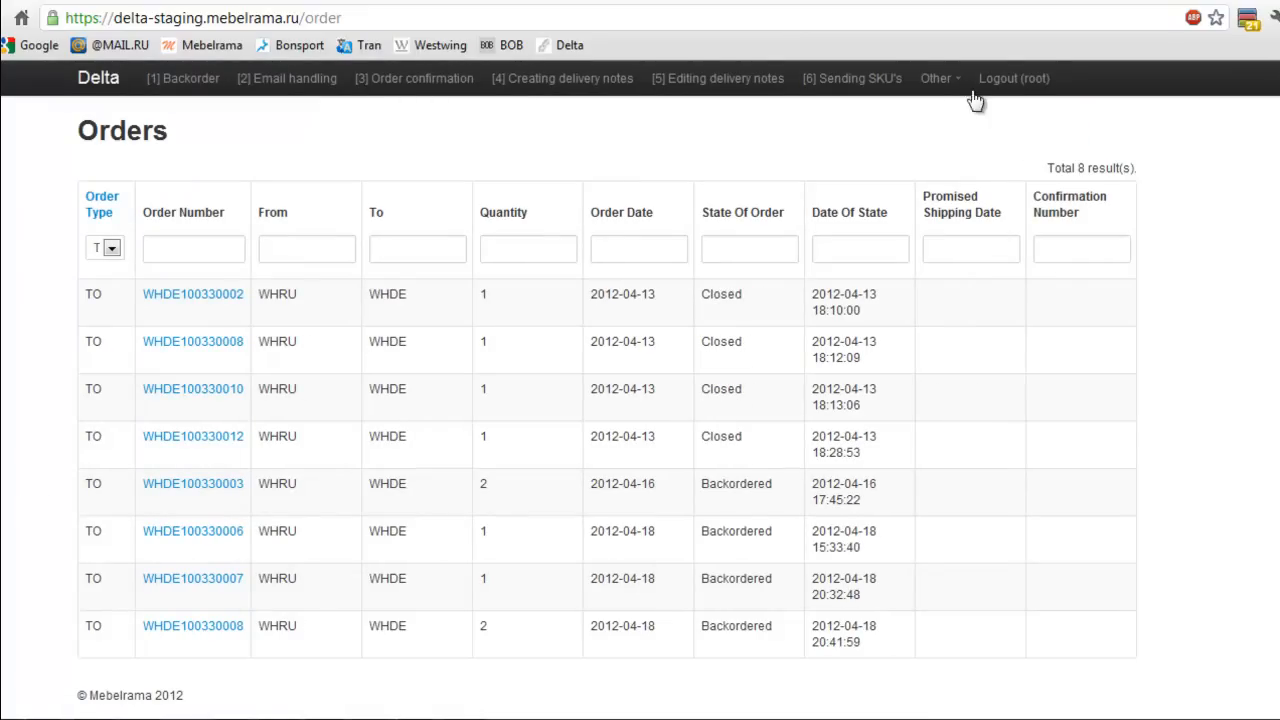
click(938, 79)
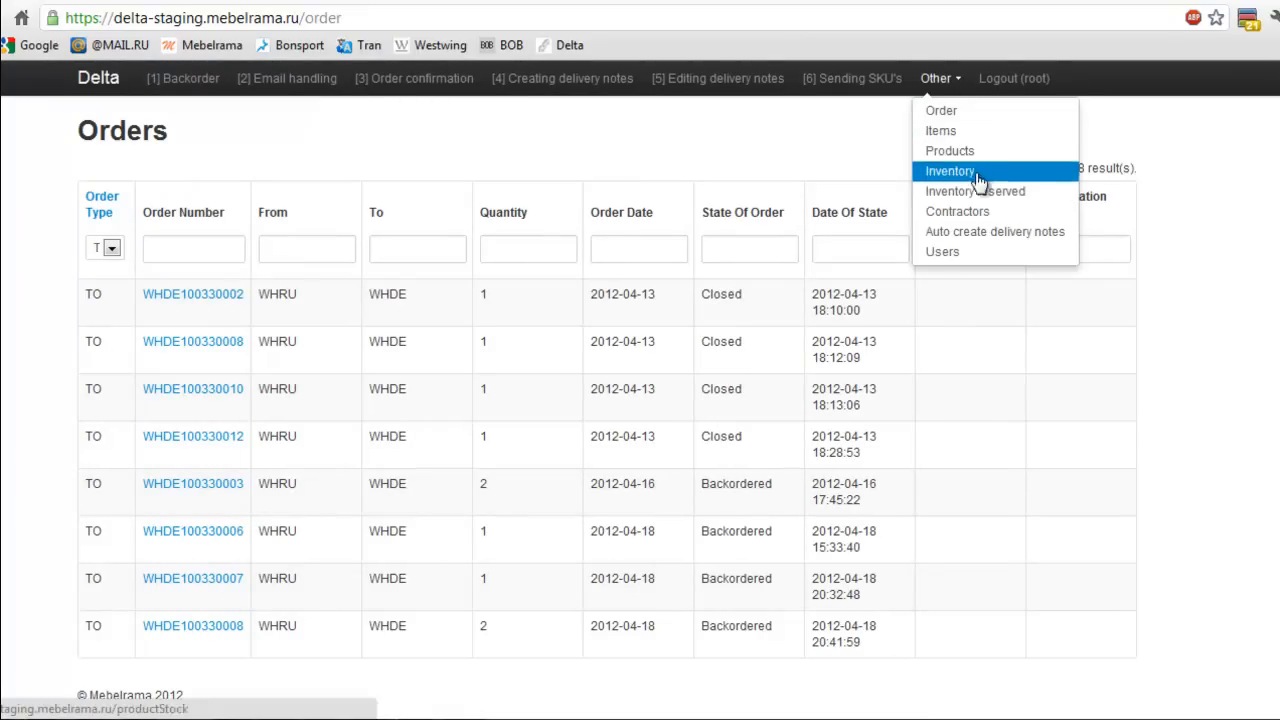
click(972, 191)
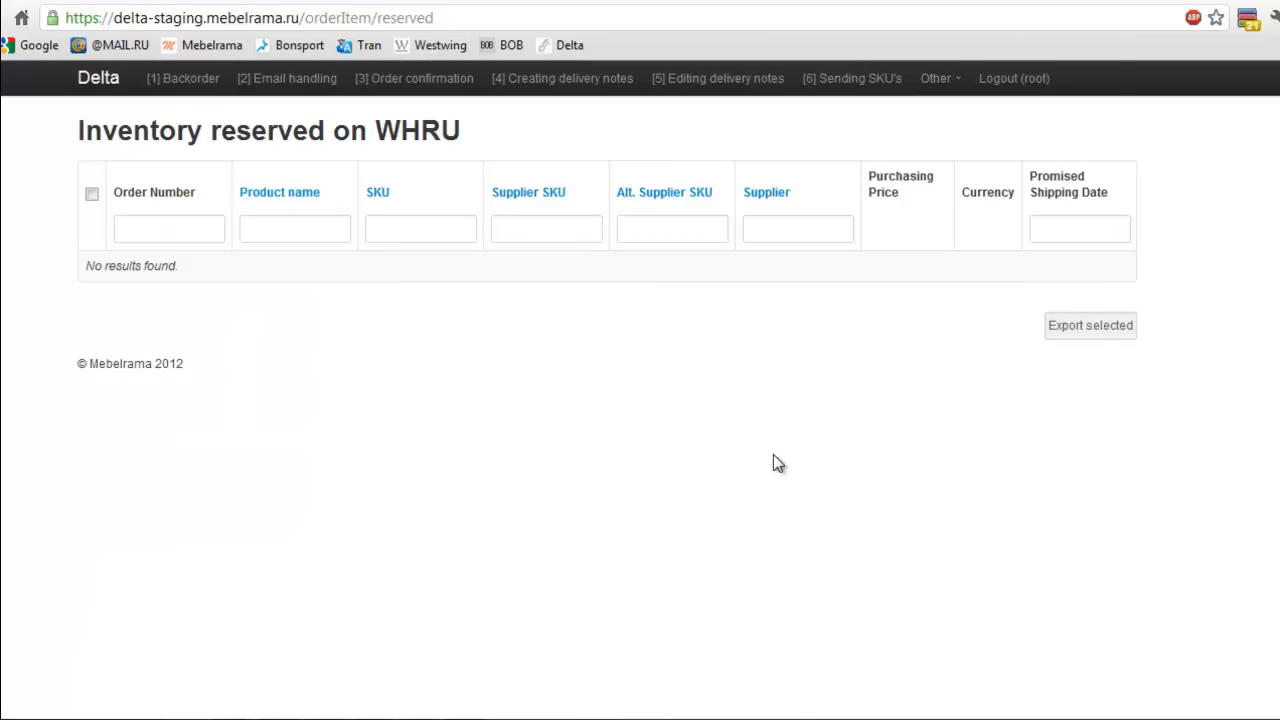